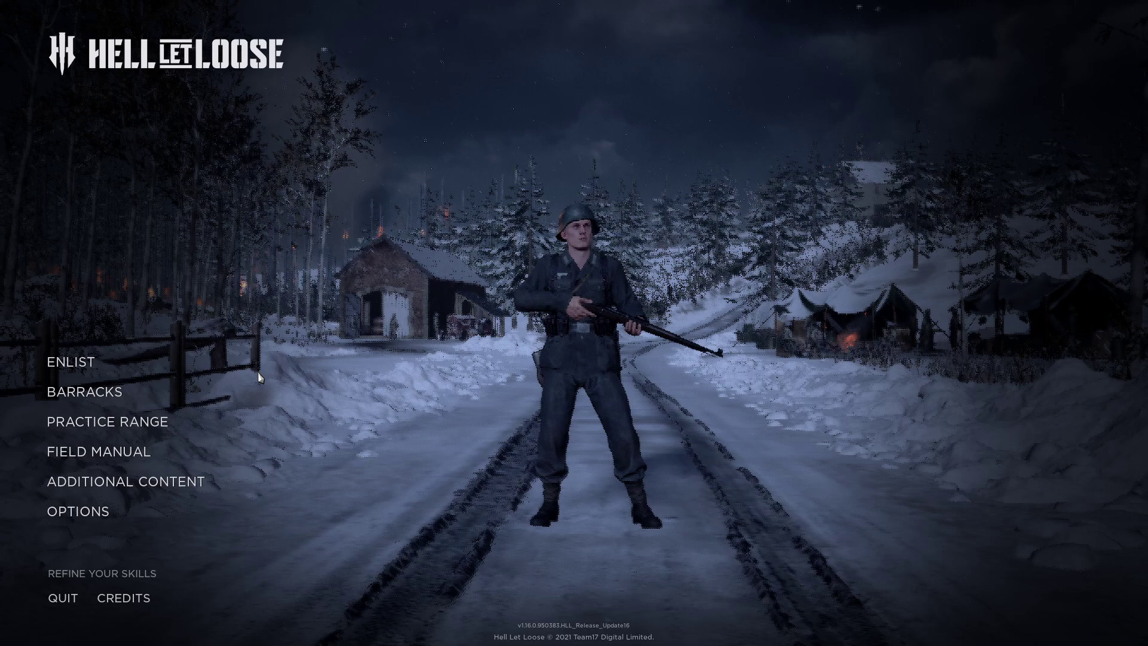
Open the video settings in the Hell Let Loose options
left_click(75, 515)
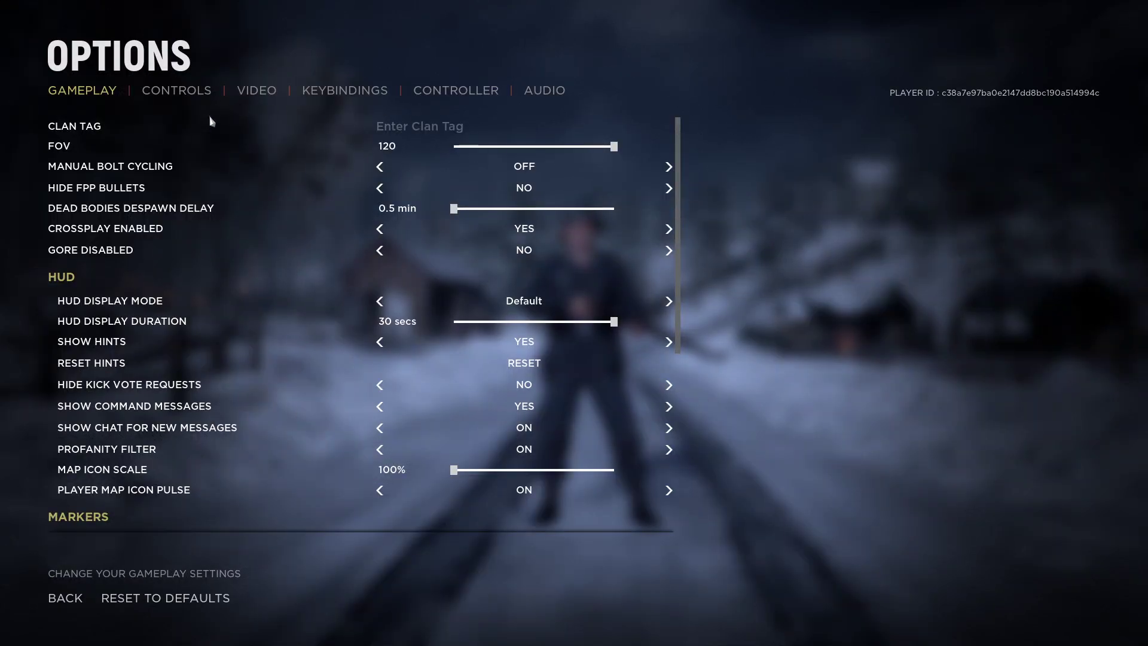
left_click(241, 93)
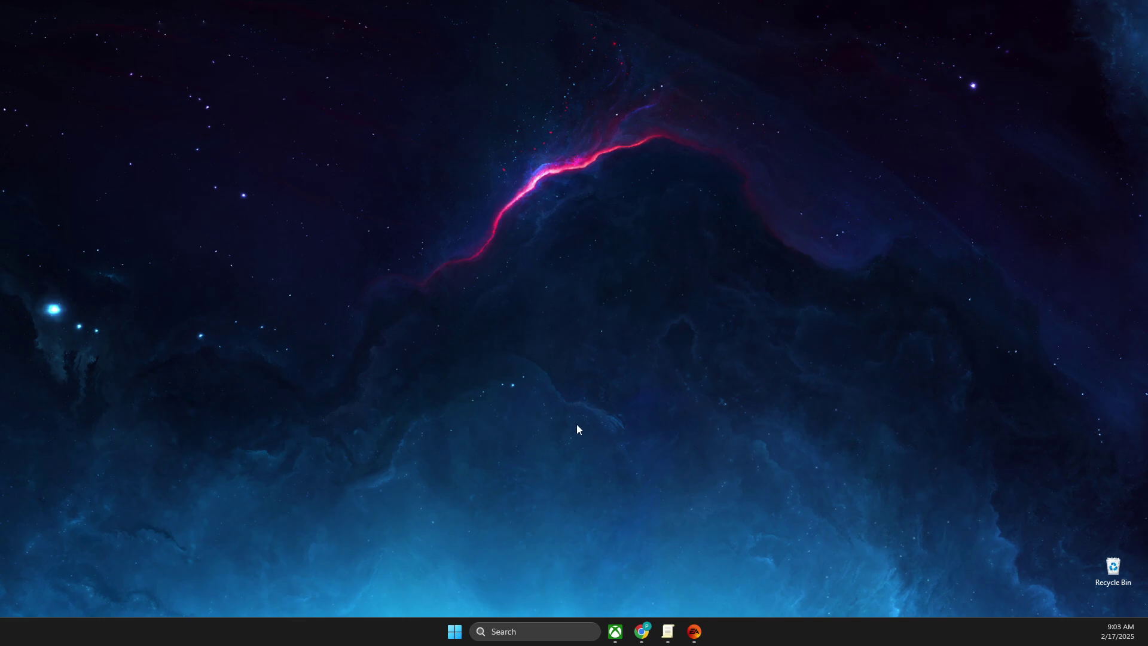
Open Windows Settings, check the Windows Update status, and minimize the window
left_click(525, 628)
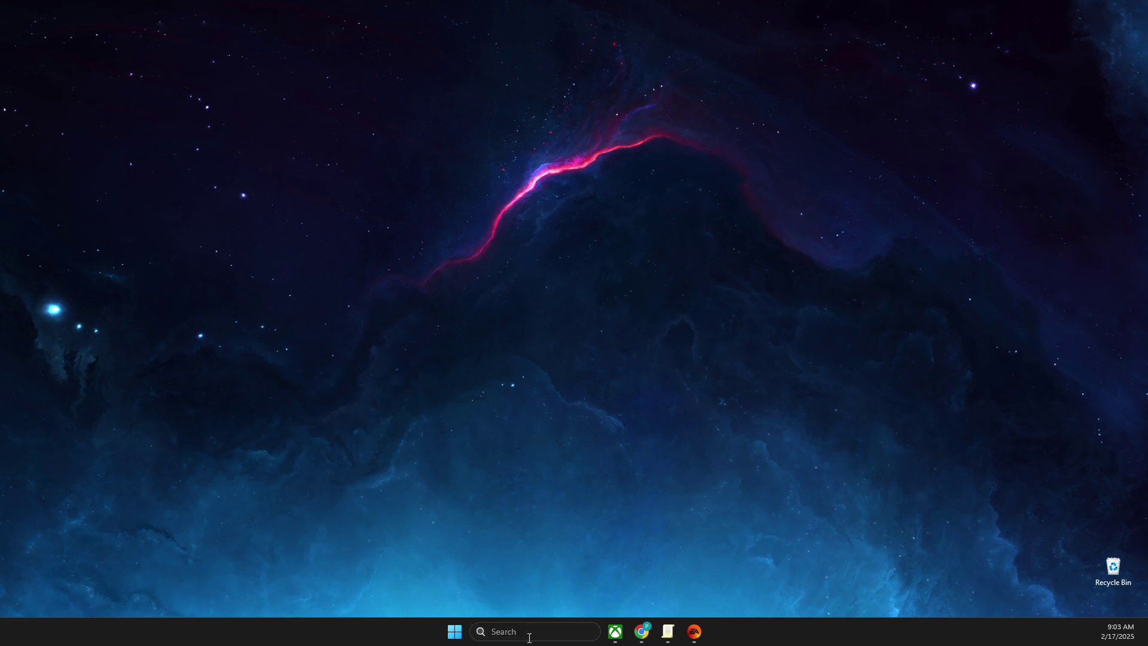
type("se")
left_click(566, 260)
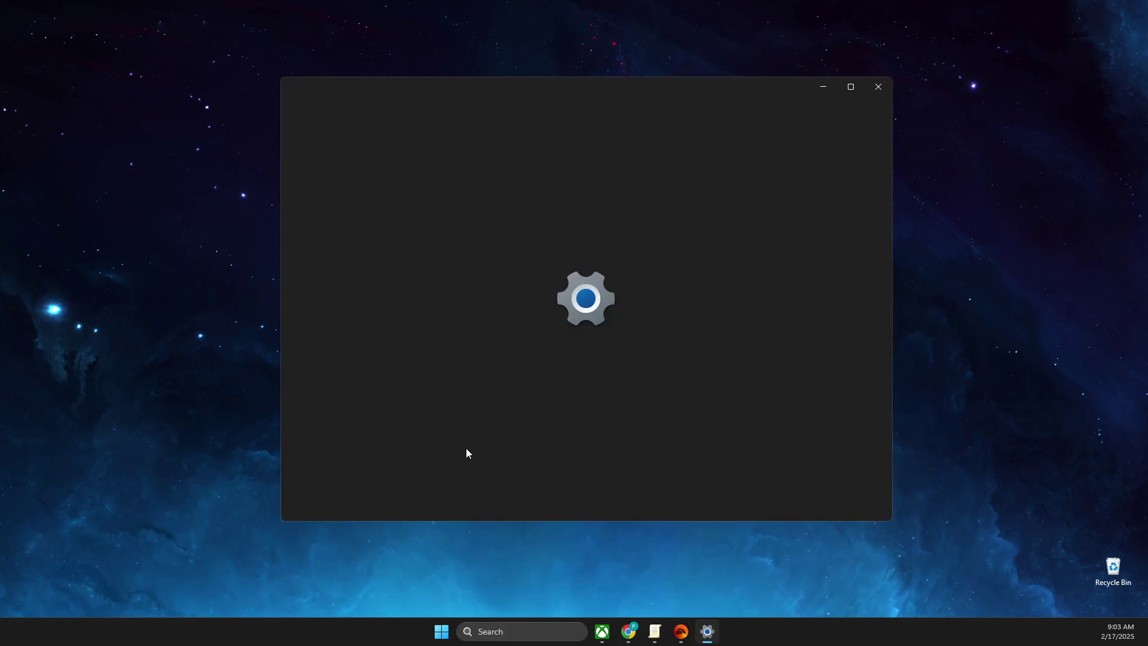
left_click(393, 469)
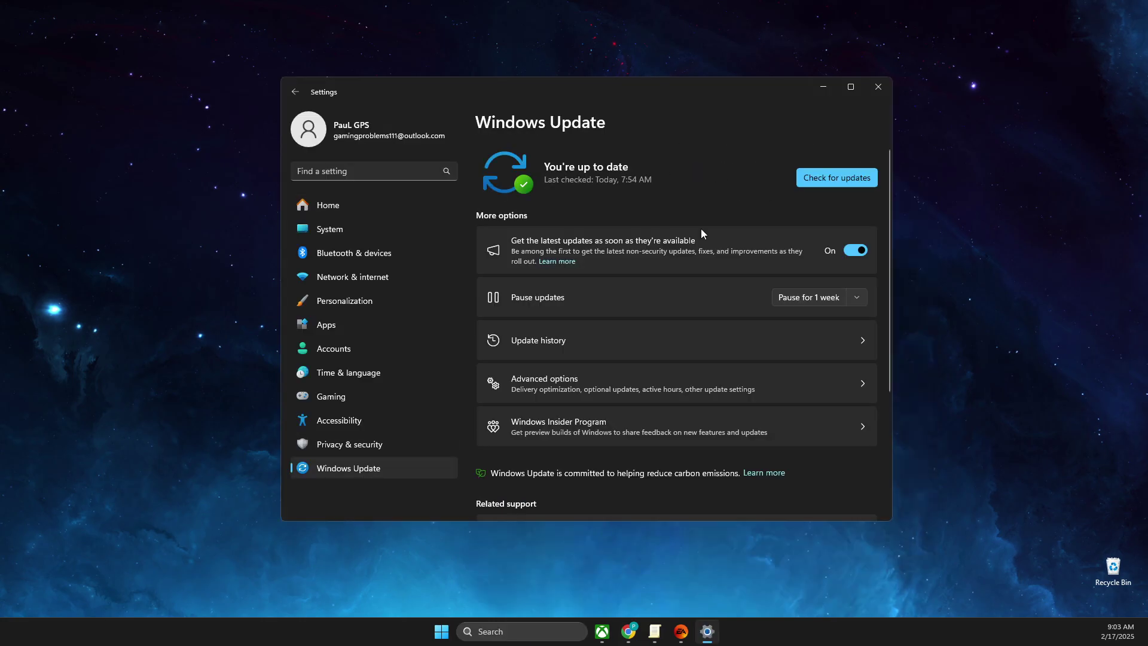
left_click(823, 87)
Open the NVIDIA app, check the installed graphics driver's update status, and minimize the app
left_click(511, 633)
type("n")
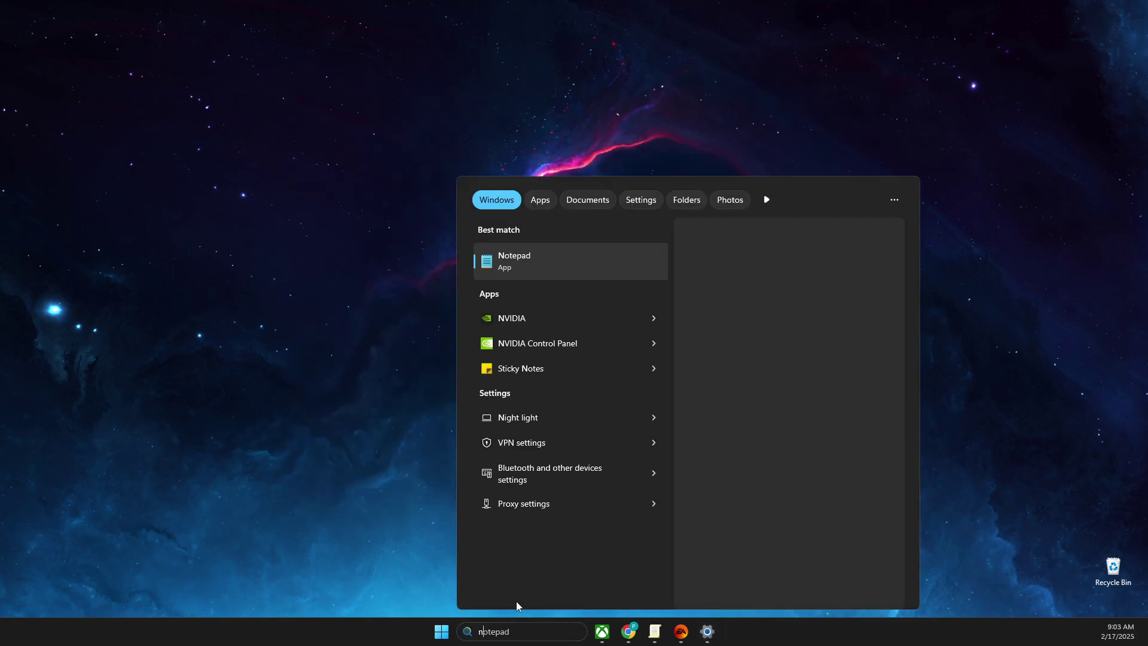
left_click(537, 320)
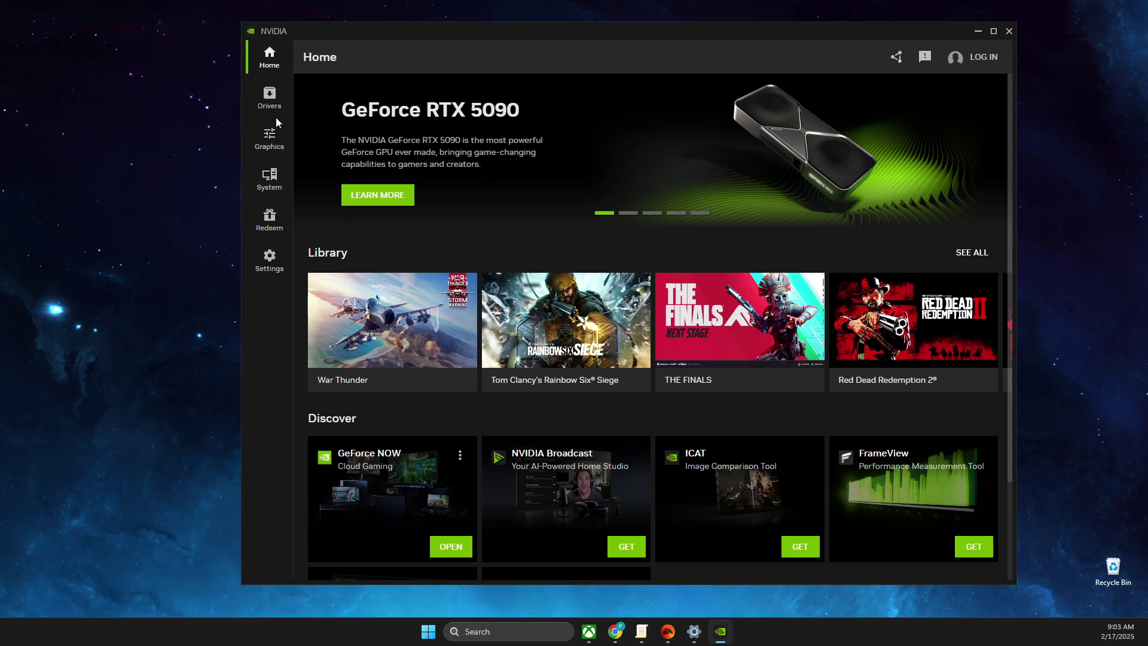
left_click(269, 98)
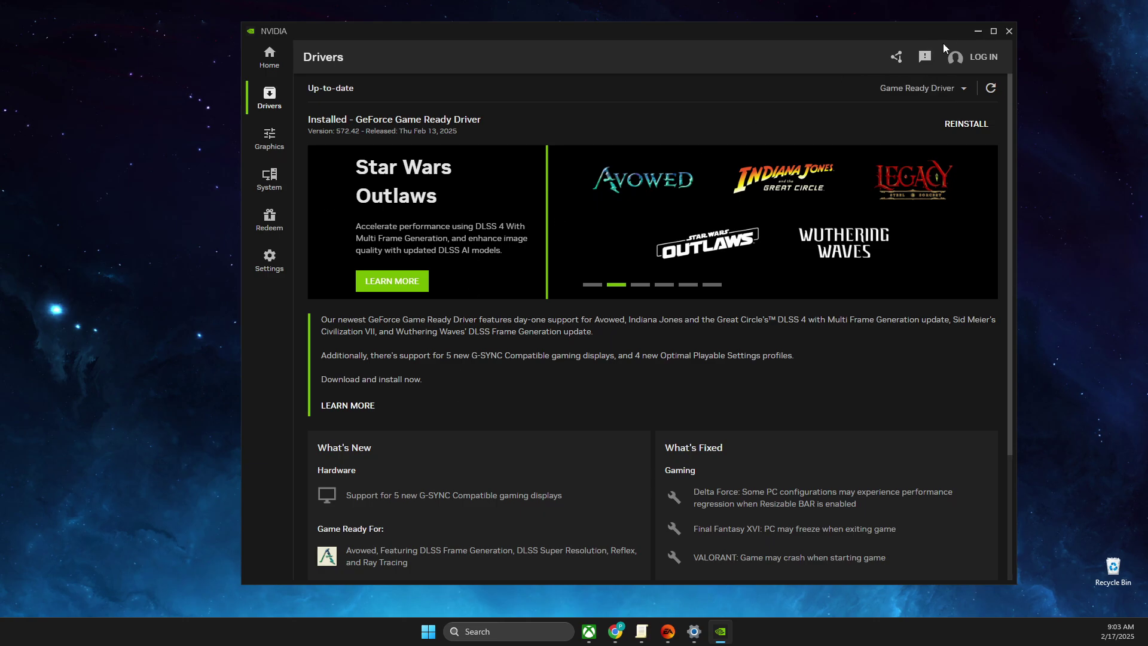
left_click(977, 32)
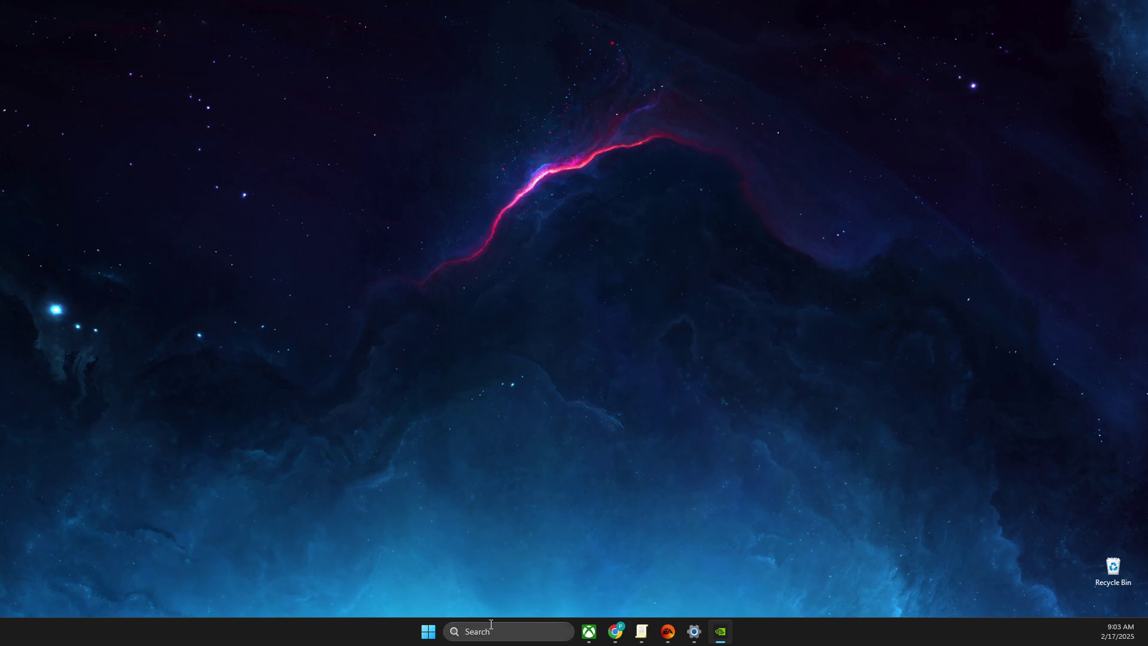
Open Task Manager, sort the running processes by CPU usage, and move the window nearer the middle of the desktop
left_click(490, 633)
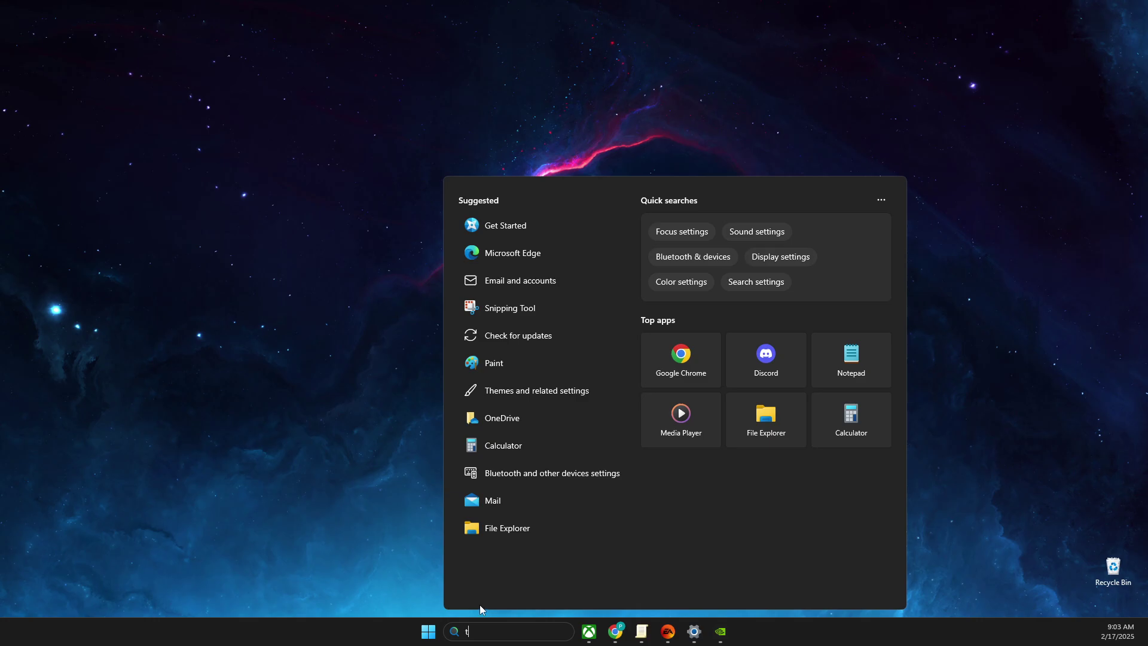
type("Task Manager")
left_click(509, 267)
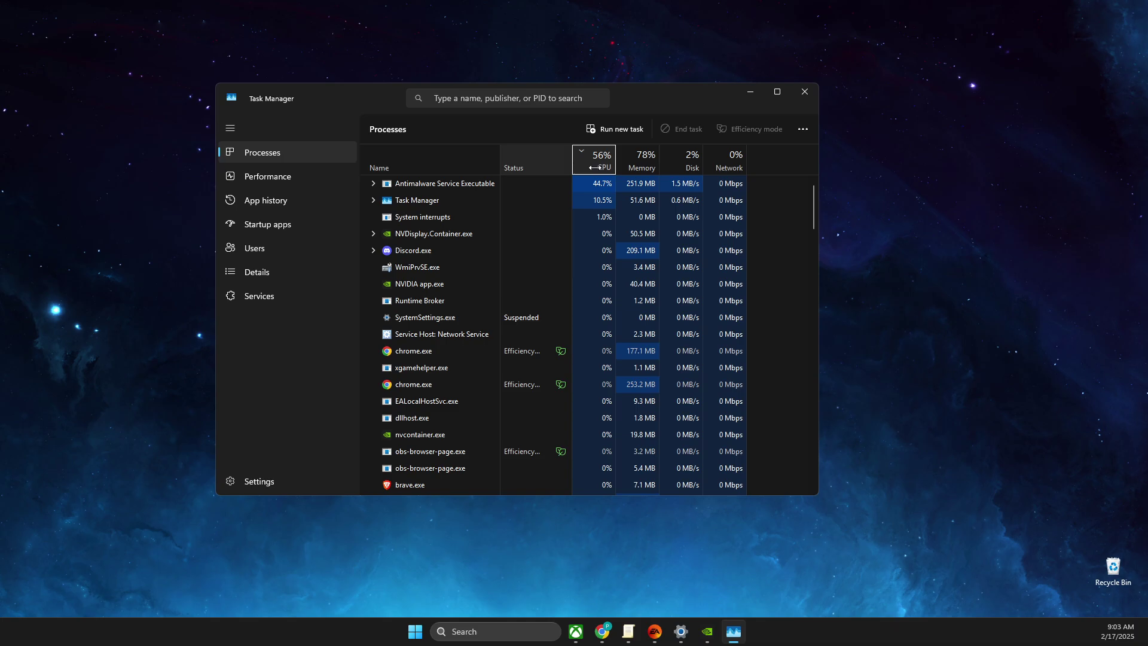
left_click(595, 166)
left_click_drag(658, 96, 756, 103)
Find the EA entries among the running processes and try to end one of them
scroll(561, 290, "down", 2)
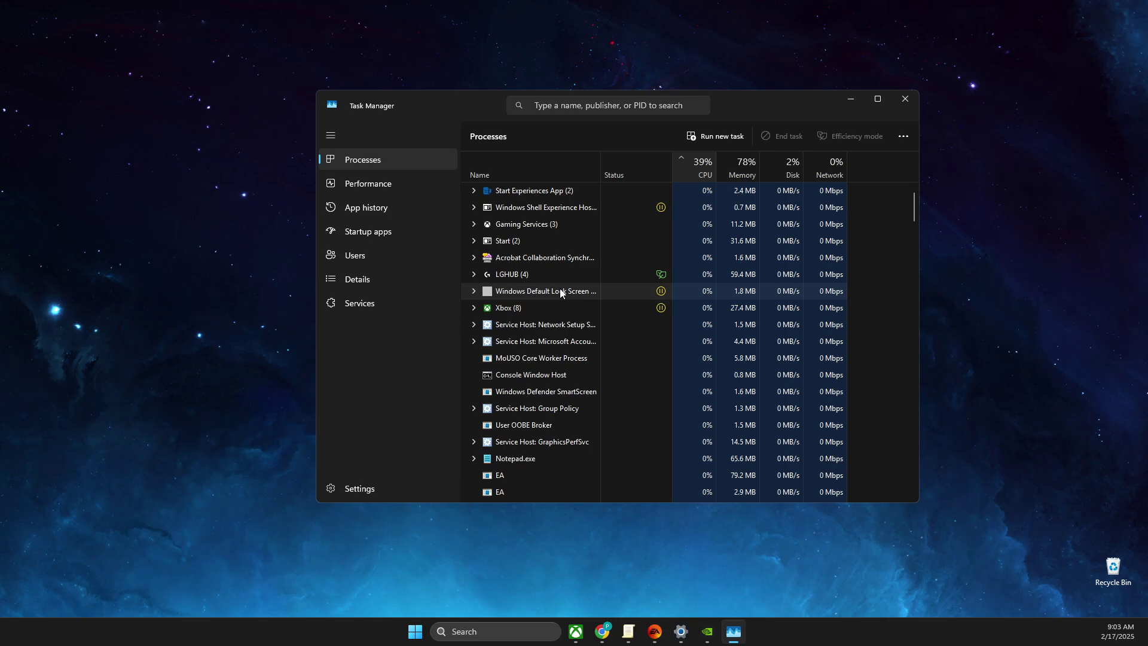
scroll(561, 290, "down", 4)
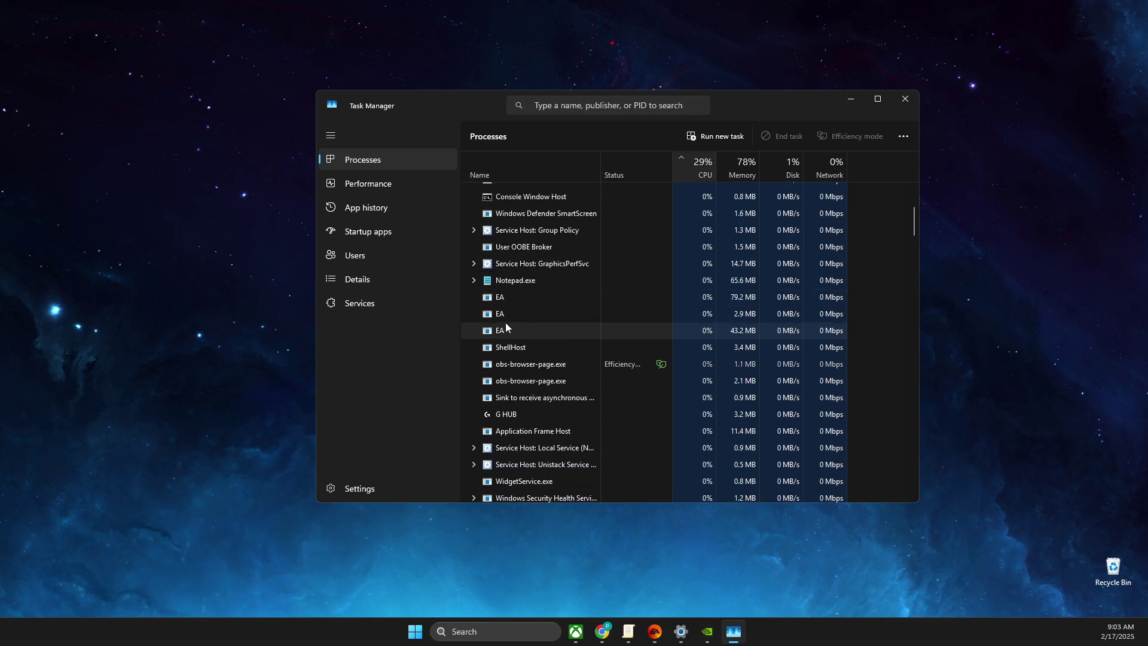
left_click(505, 329)
right_click(505, 331)
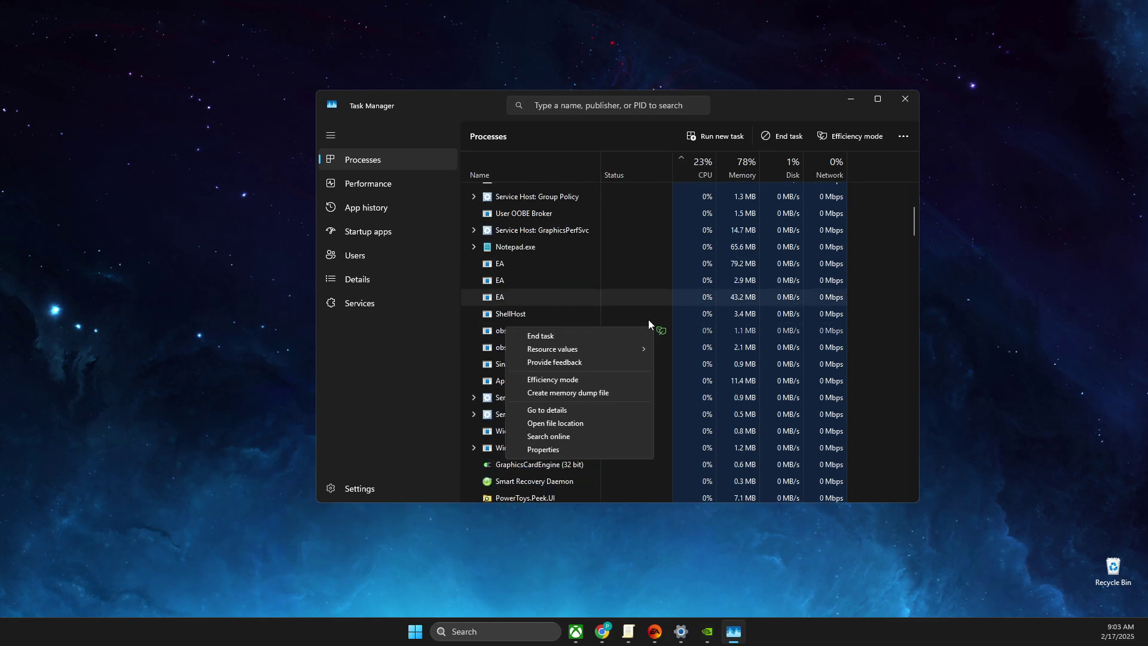
left_click(537, 334)
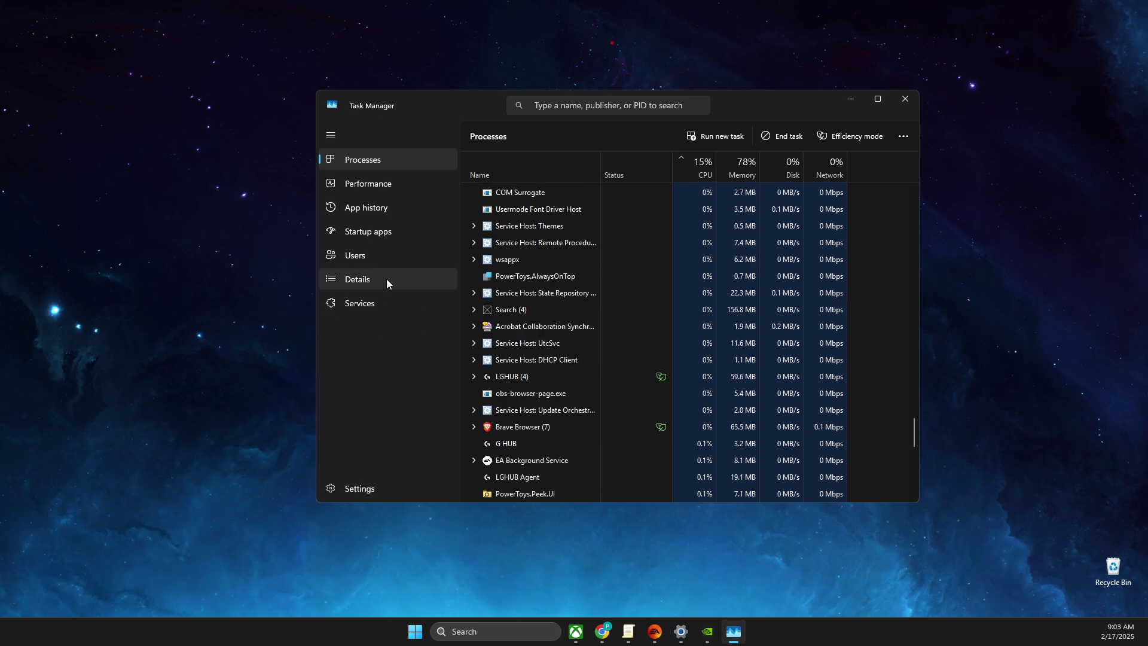
Review which startup apps are enabled or disabled in Task Manager and close it
left_click(381, 230)
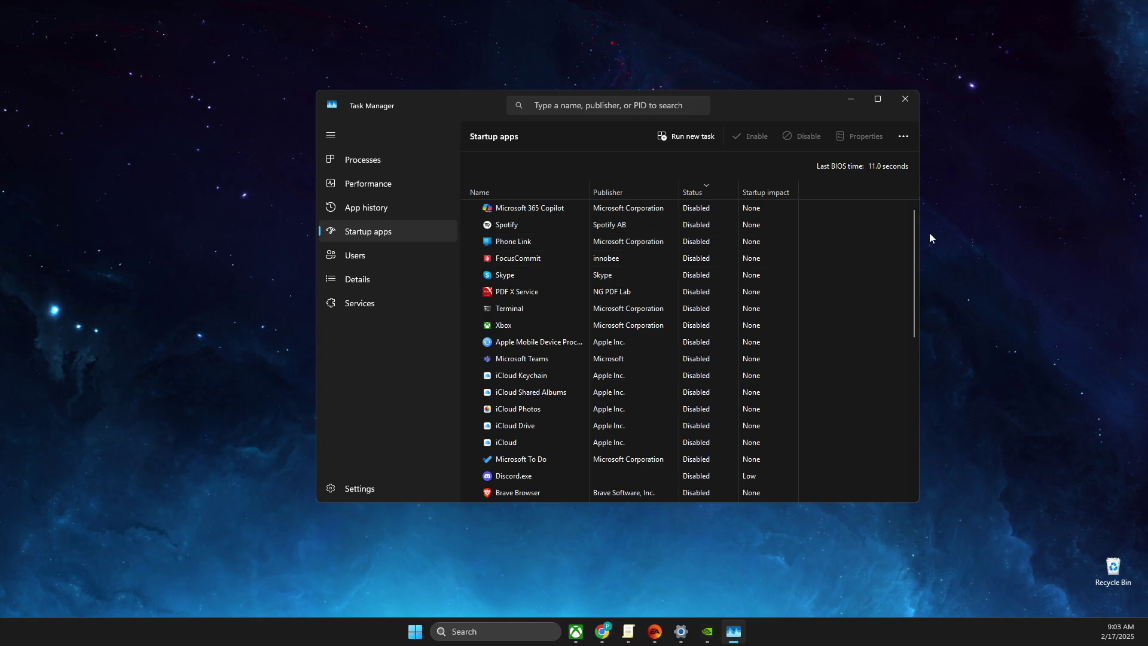
scroll(914, 275, "down", 1)
left_click_drag(914, 275, 914, 241)
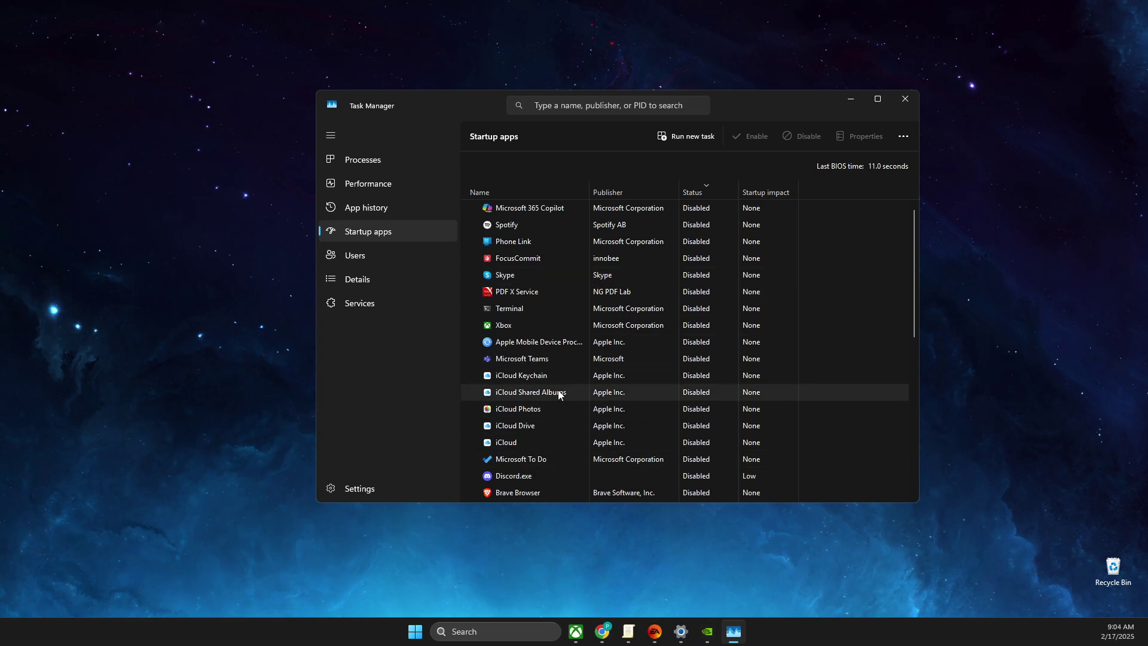
left_click(913, 99)
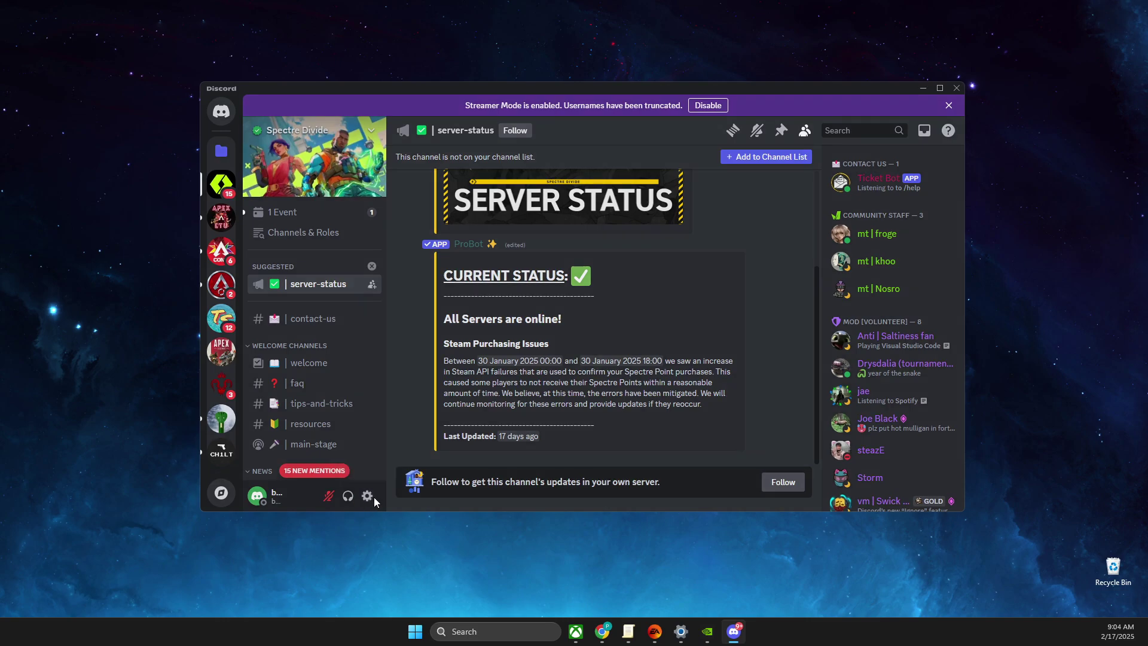
Check the Hardware Acceleration setting in Discord's advanced settings and close Discord
left_click(367, 496)
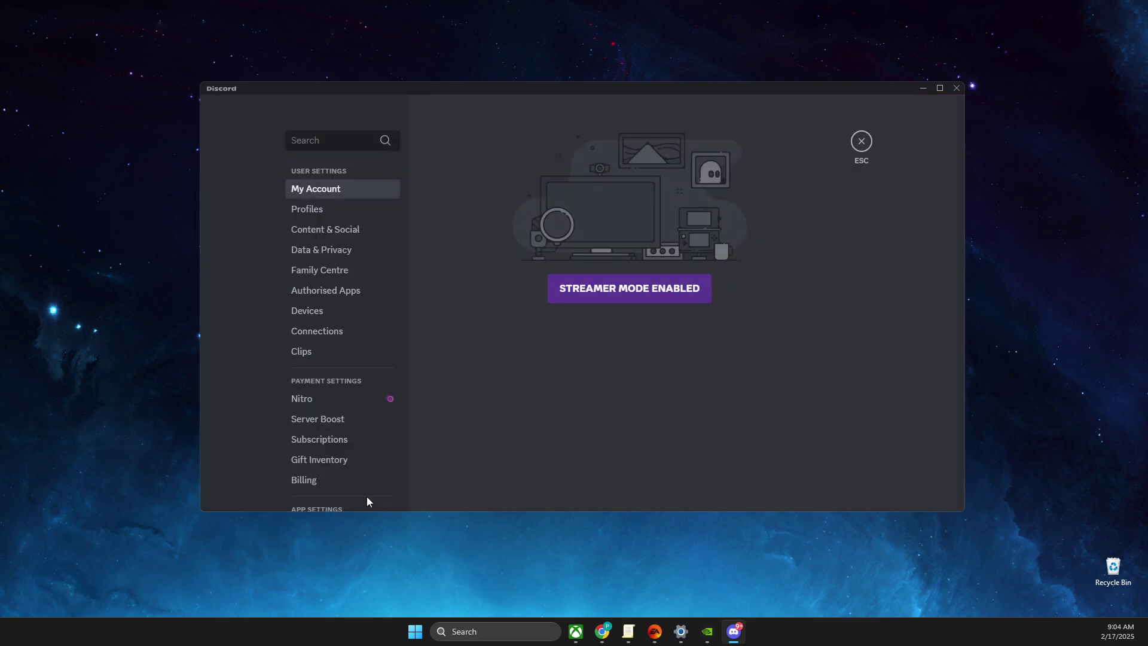
scroll(360, 430, "down", 5)
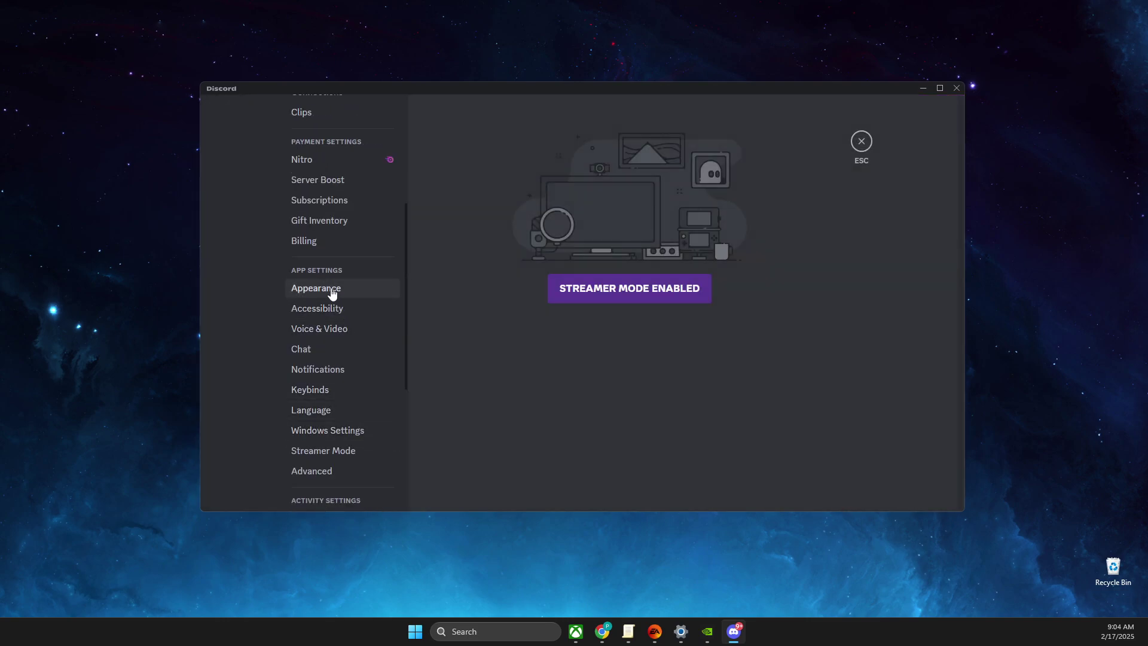
left_click(323, 473)
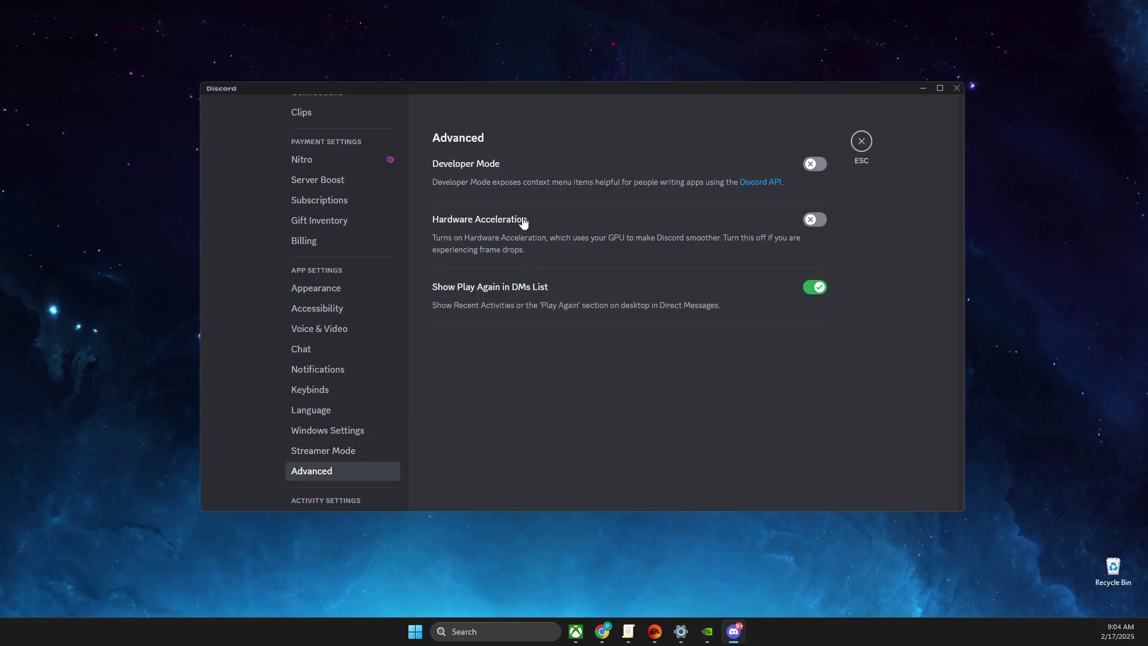
left_click(956, 89)
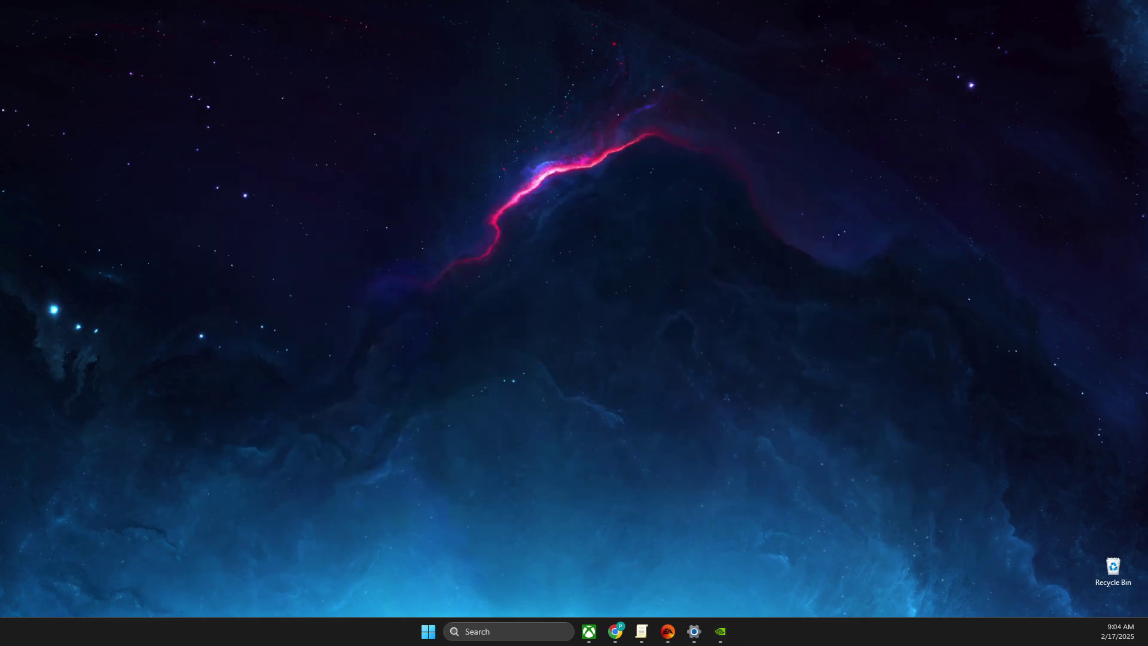
Launch the Local Group Policy Editor by running gpedit.msc and bring its window fully onto the desktop
left_click(513, 631)
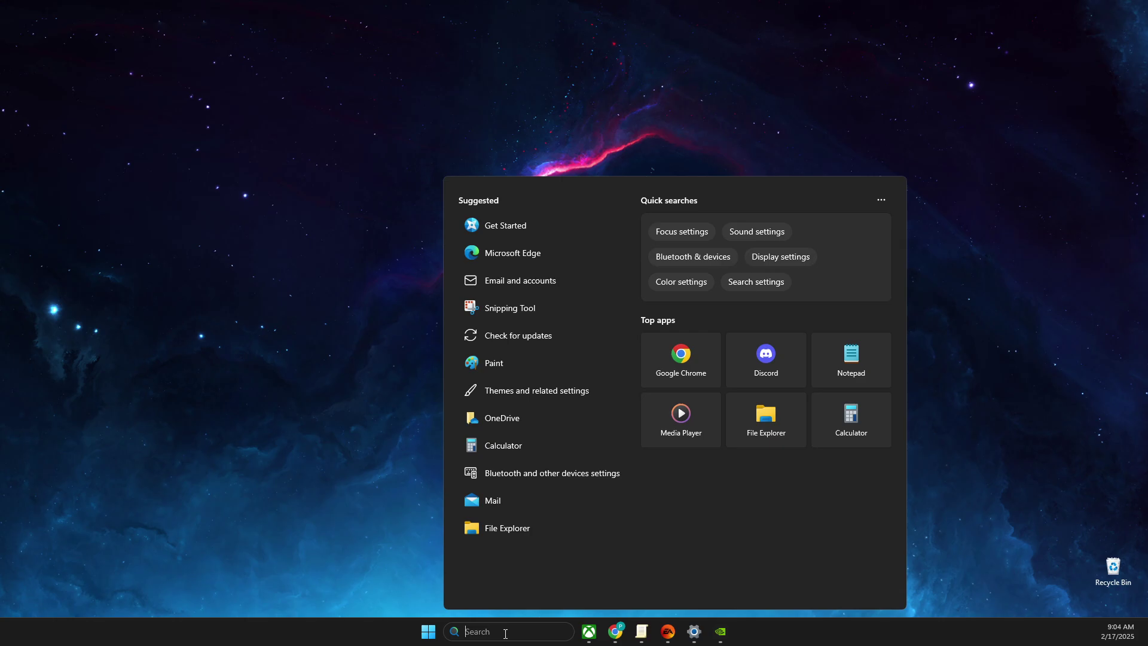
type("runeLite")
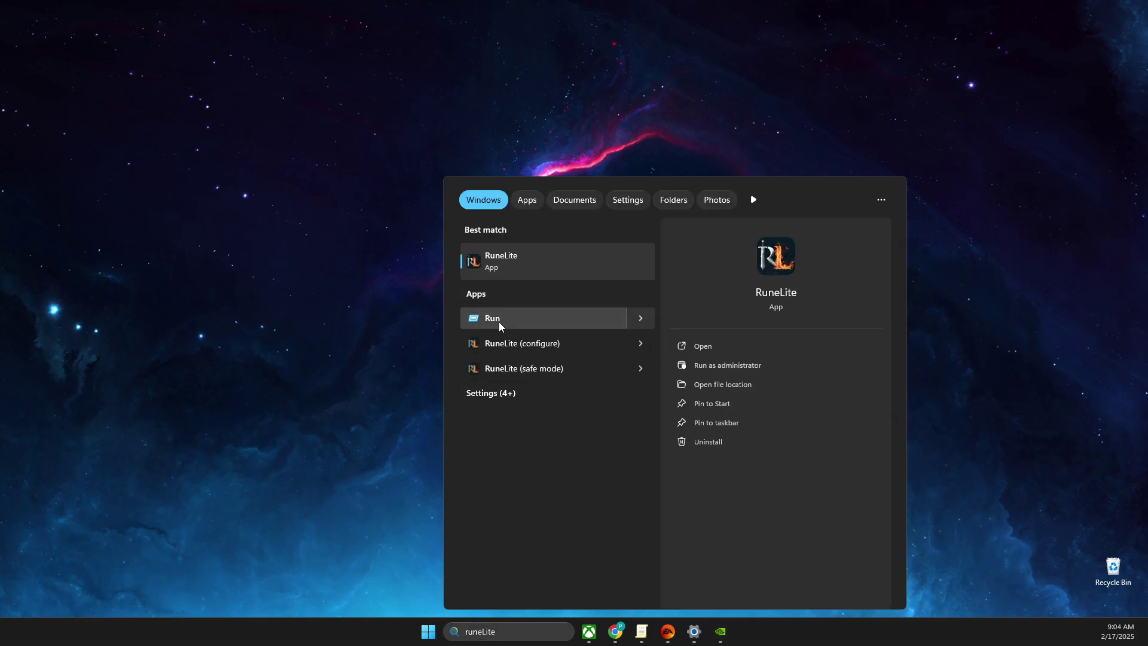
left_click(498, 323)
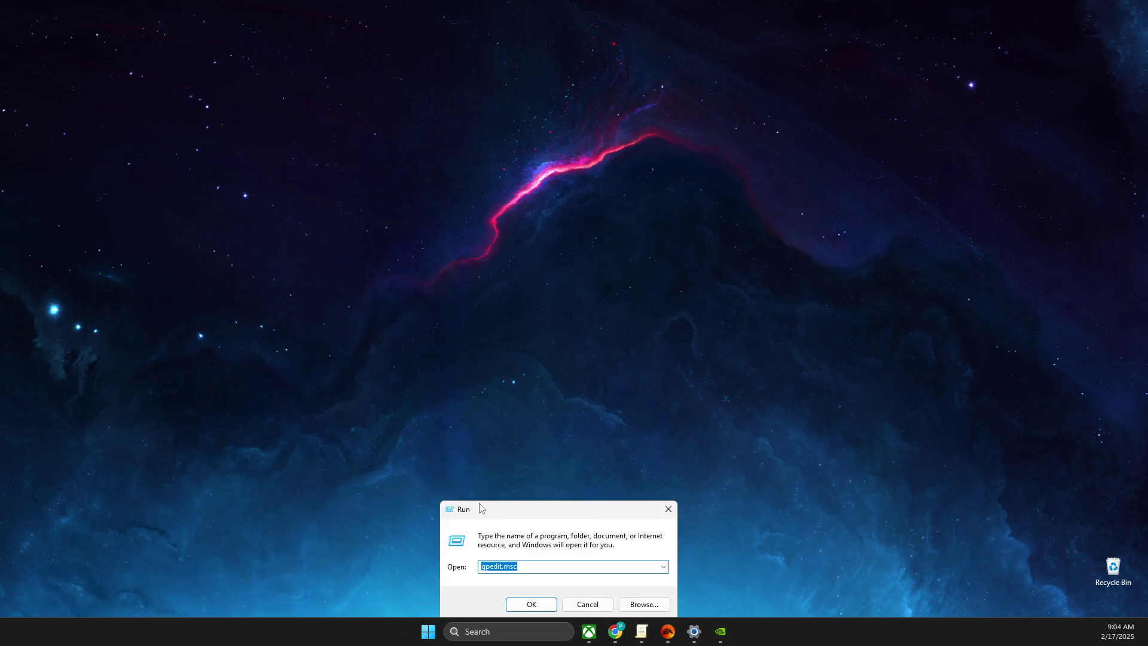
left_click_drag(571, 257, 561, 238)
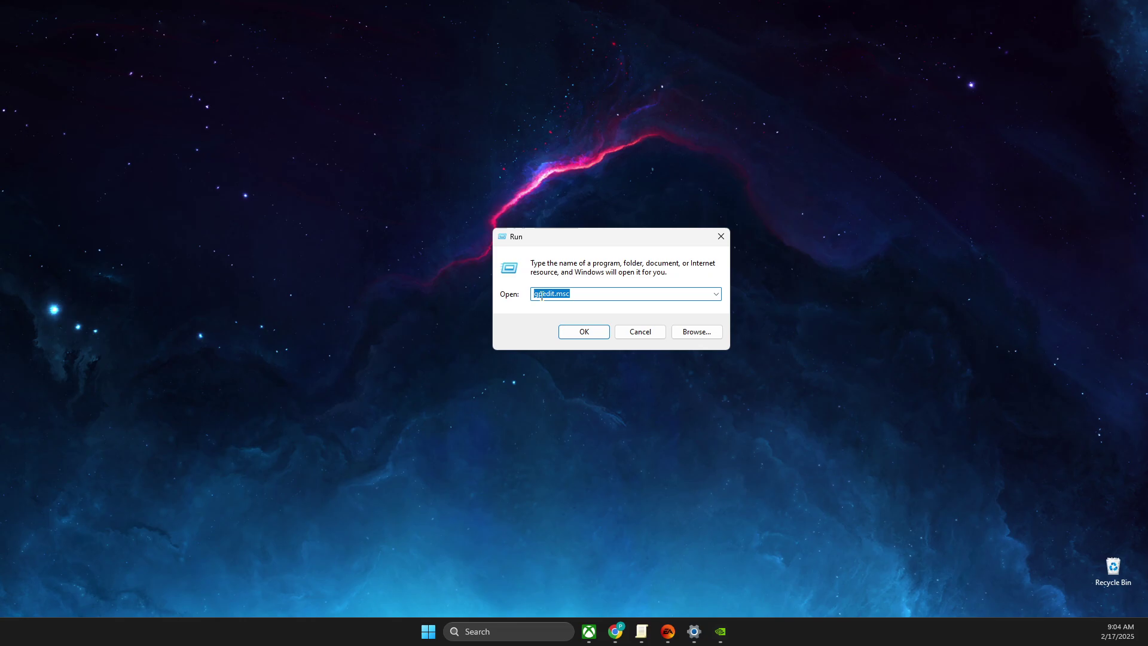
left_click(584, 332)
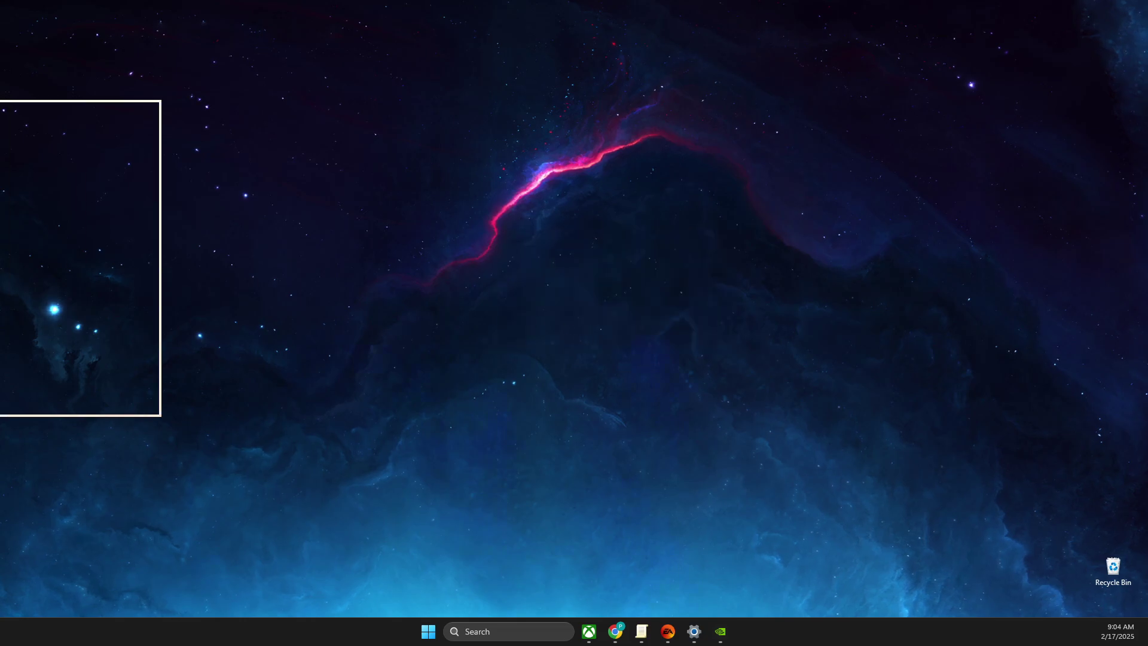
left_click_drag(505, 128, 566, 113)
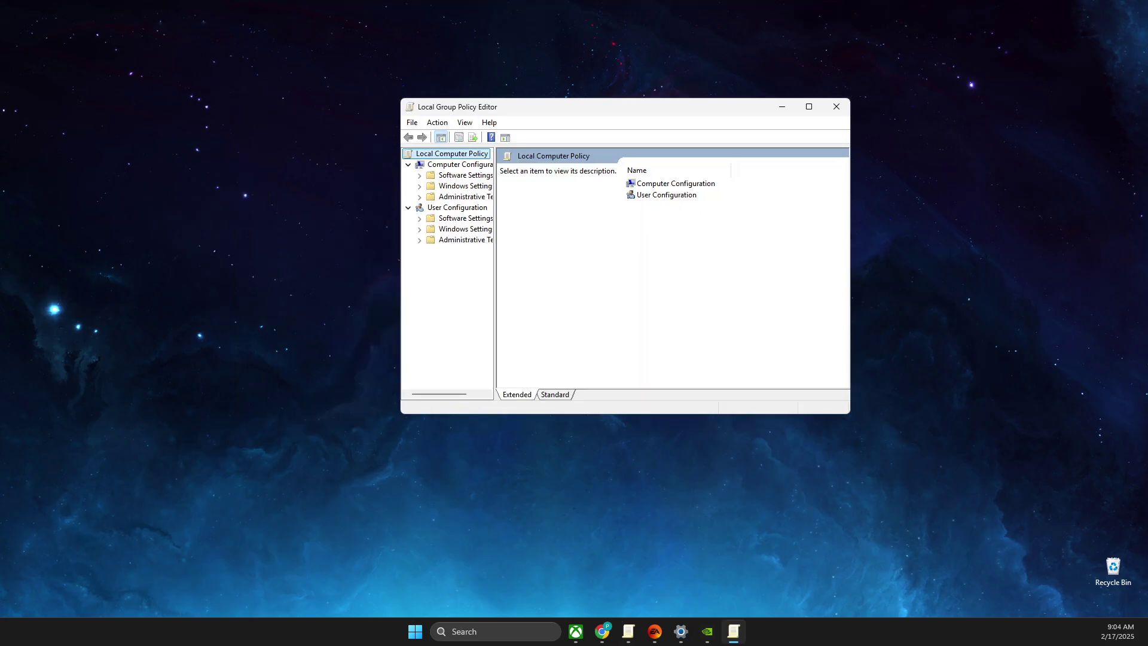
Go to the App Privacy policies under Computer Configuration, Administrative Templates, Windows Components
double_click(446, 165)
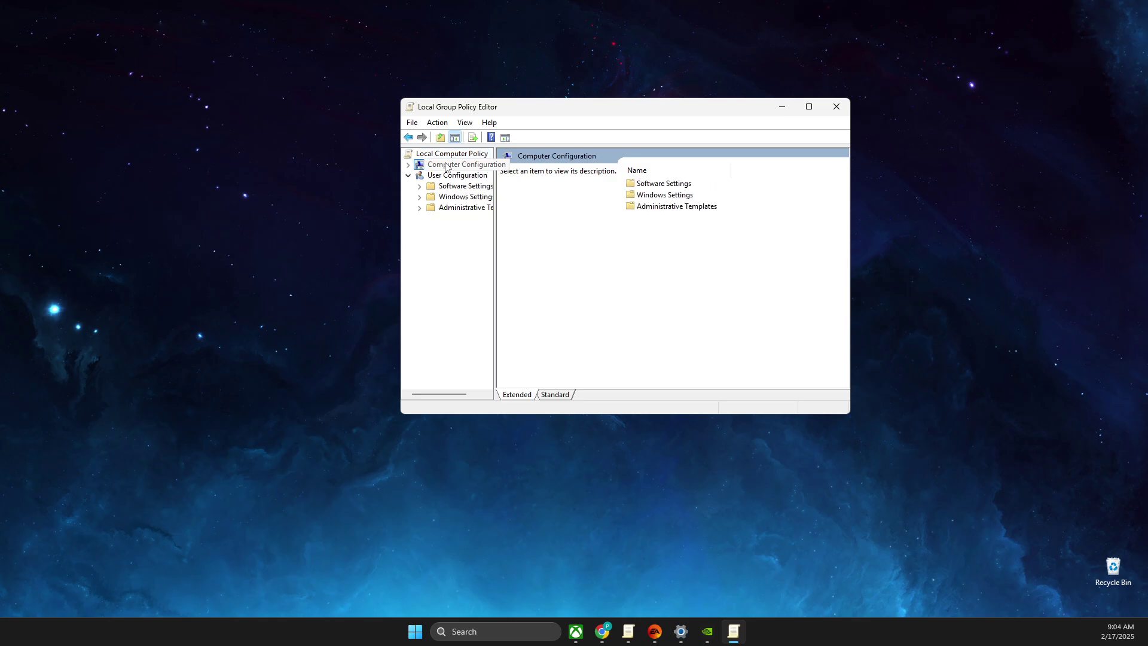
double_click(673, 208)
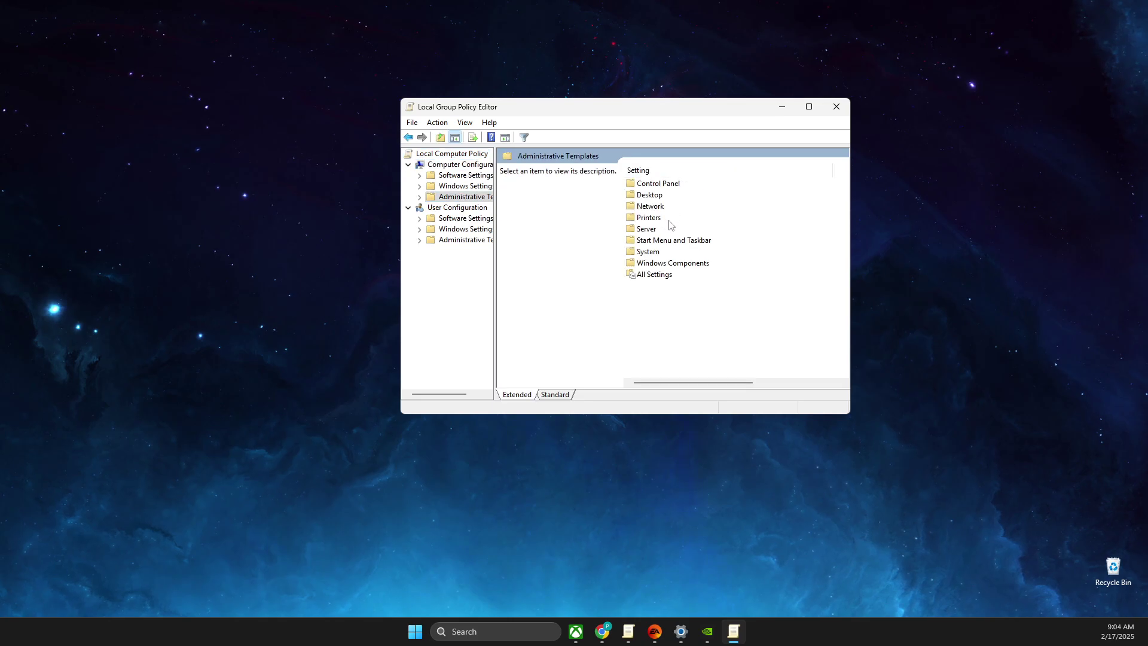
double_click(678, 263)
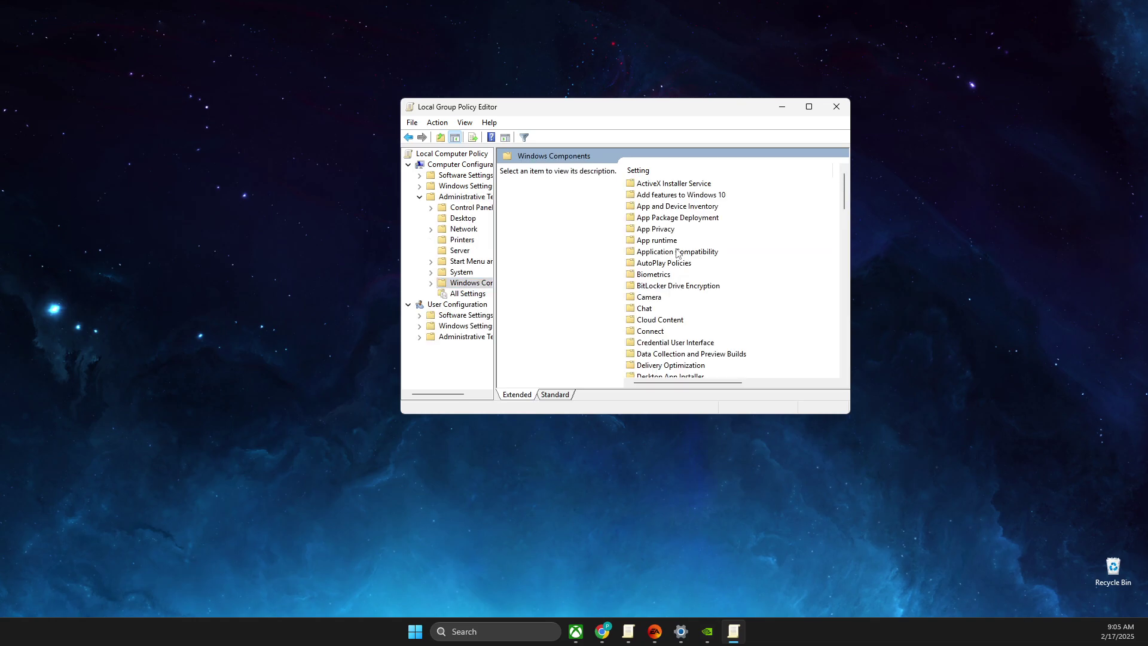
double_click(667, 232)
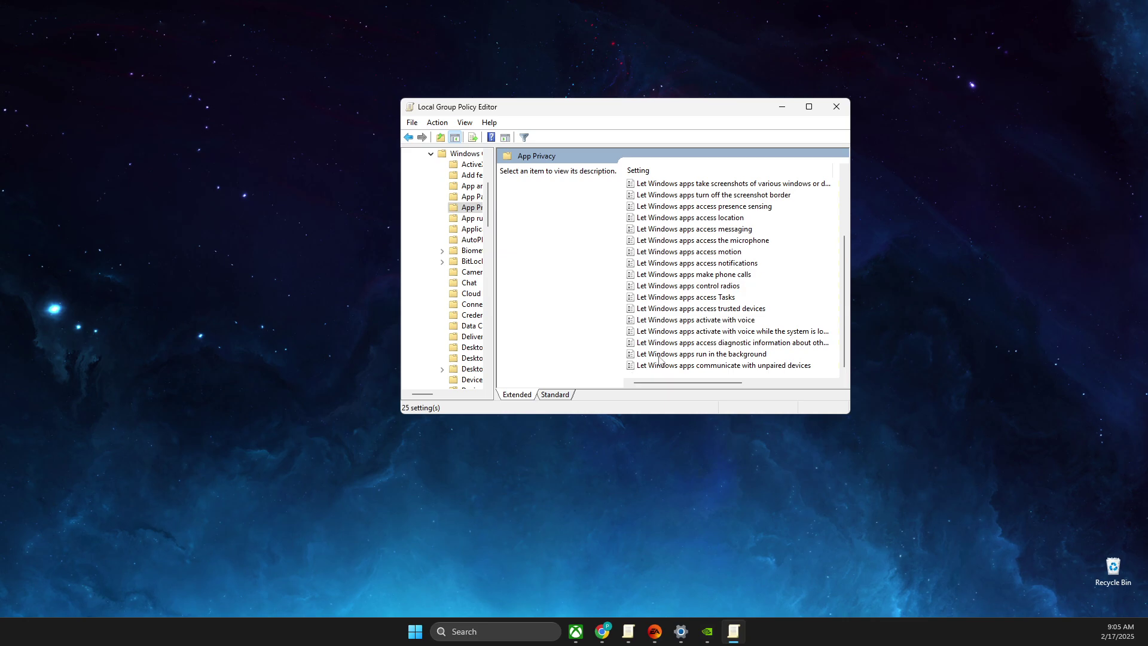
Review the default-for-all-apps choices in the "Let Windows apps run in the background" policy and close it without changes
double_click(663, 357)
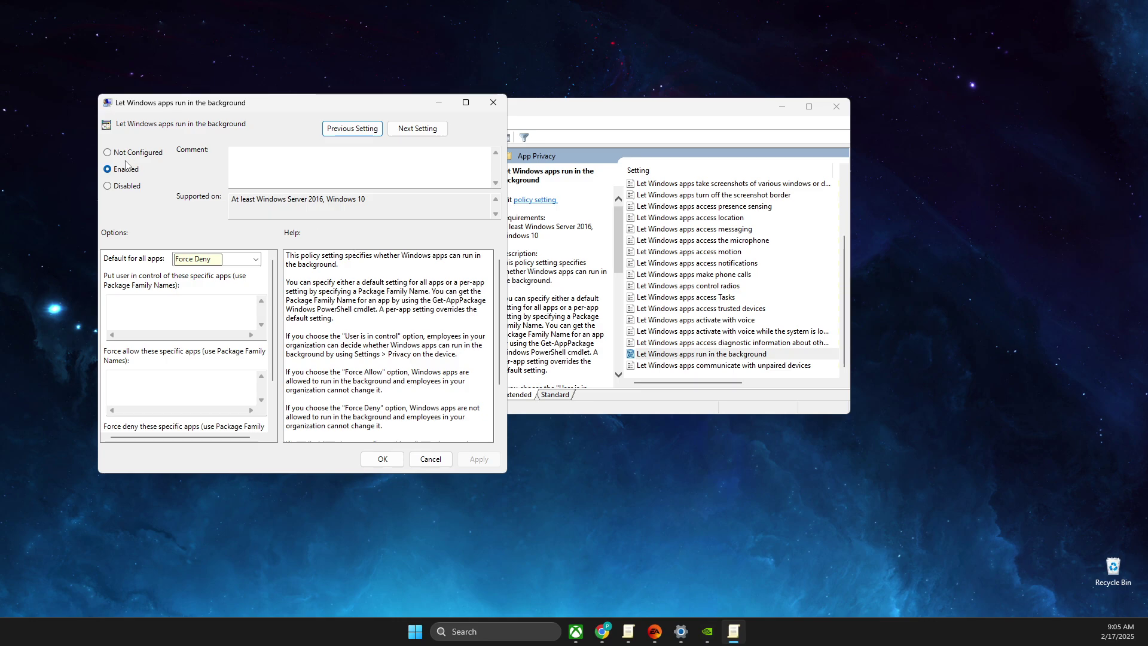
left_click(200, 261)
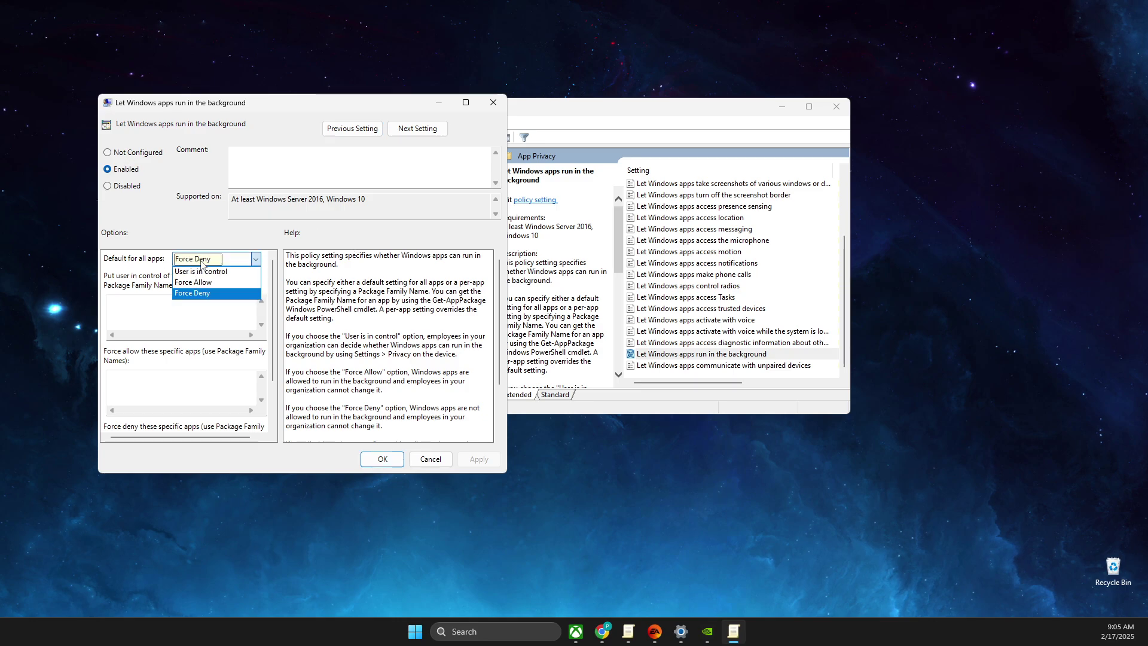
left_click(419, 465)
left_click(493, 103)
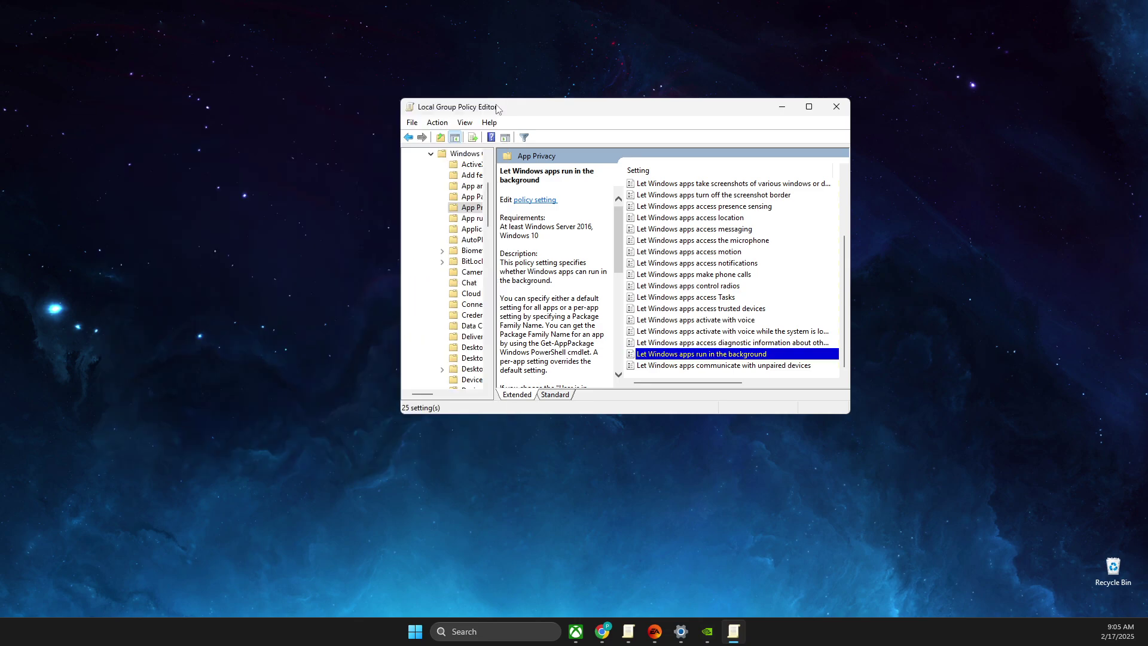
Close the Local Group Policy Editor and check the Game Bar controller option in the Windows Gaming settings
left_click(832, 108)
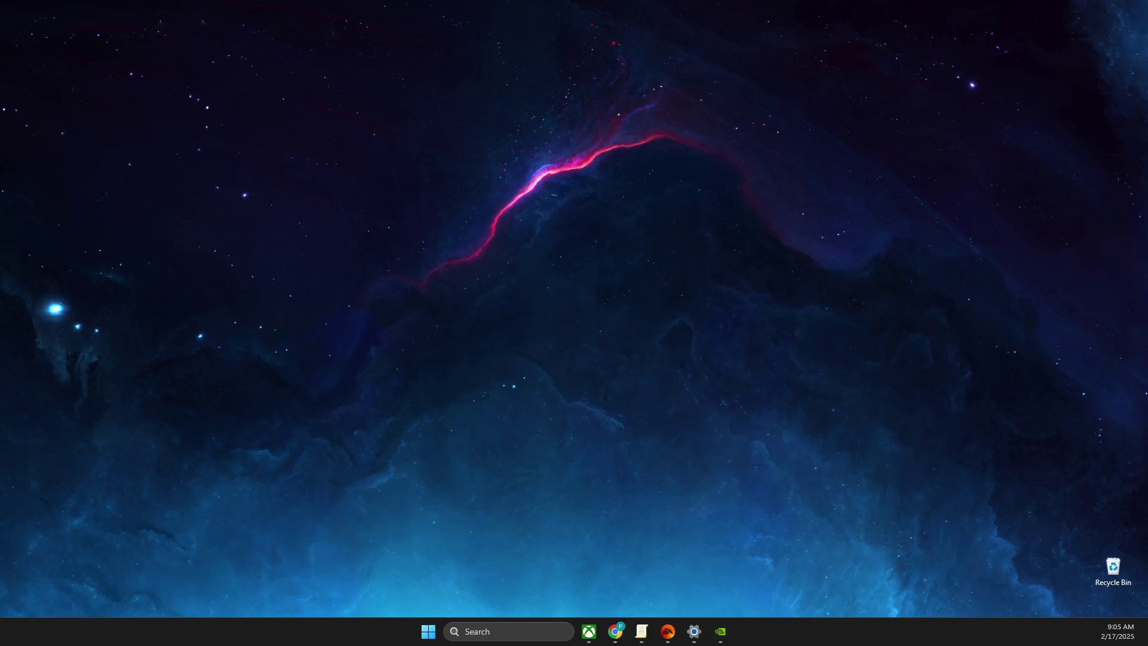
left_click(478, 630)
type("settings")
left_click(528, 264)
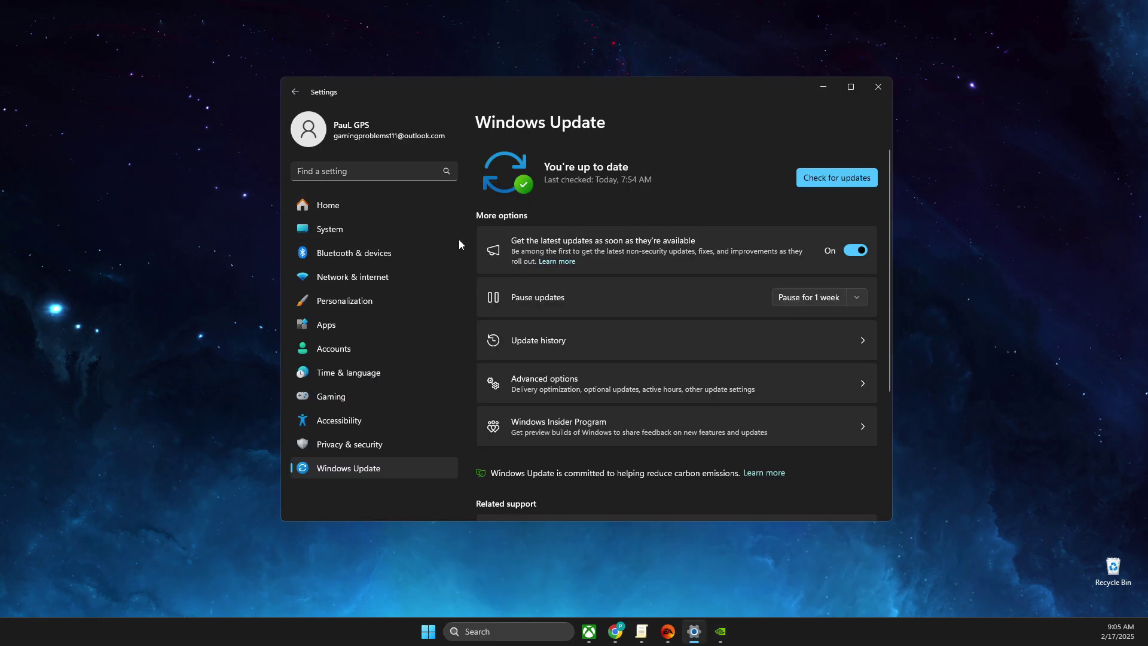
left_click(343, 397)
left_click(837, 160)
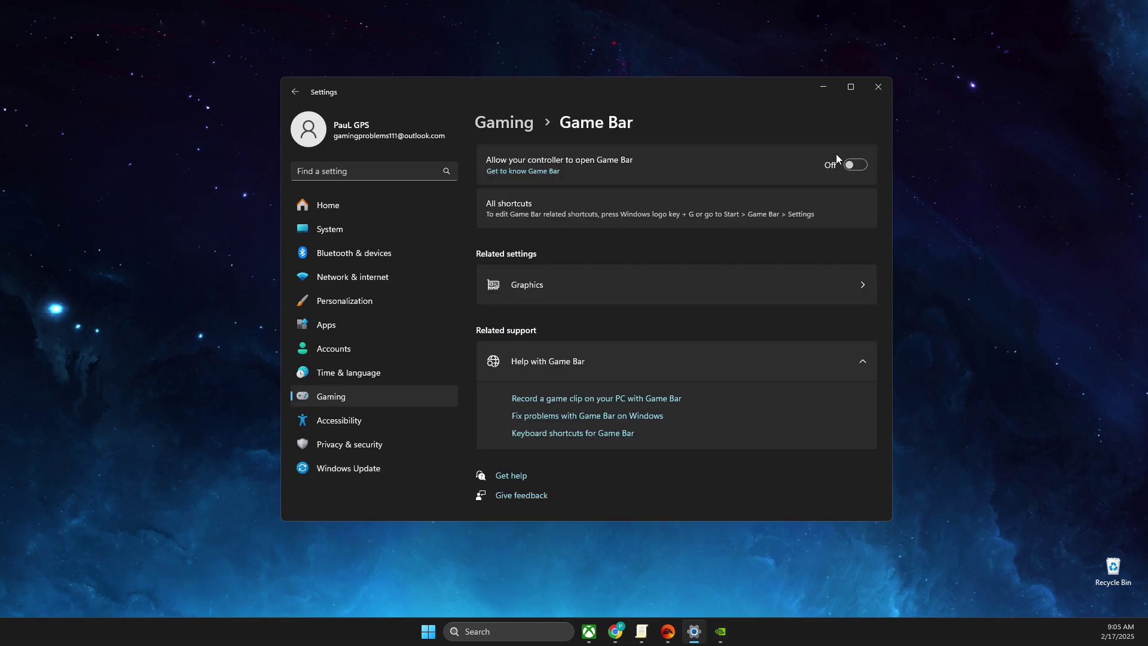
Check the Game Mode setting in the Gaming settings and minimize the Settings window
left_click(346, 398)
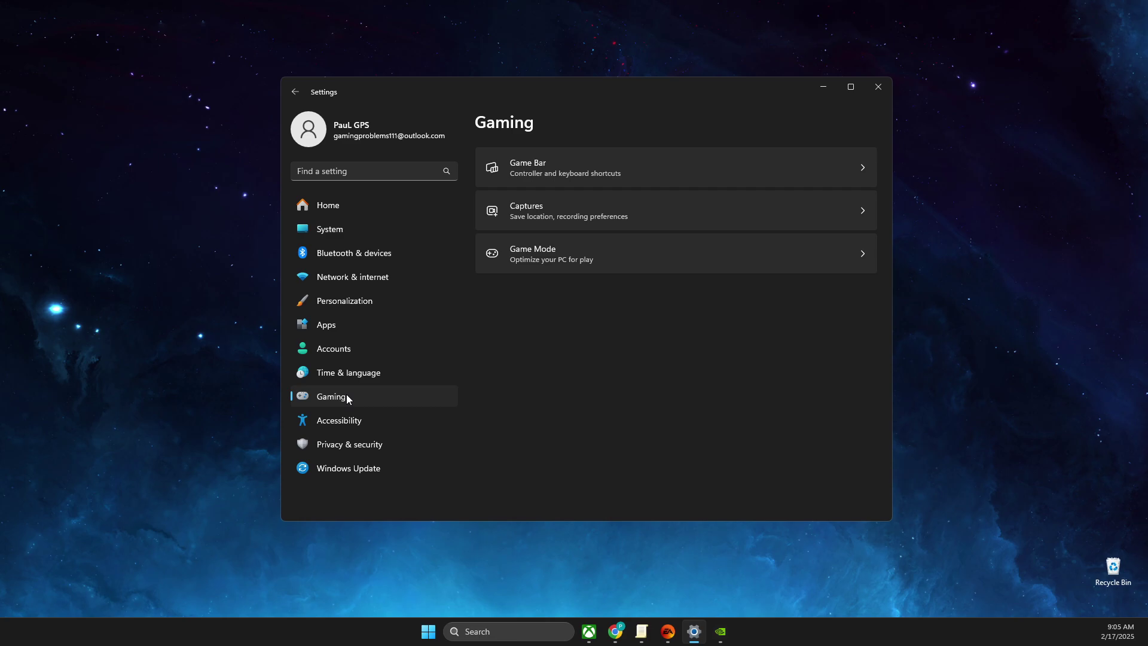
left_click(568, 256)
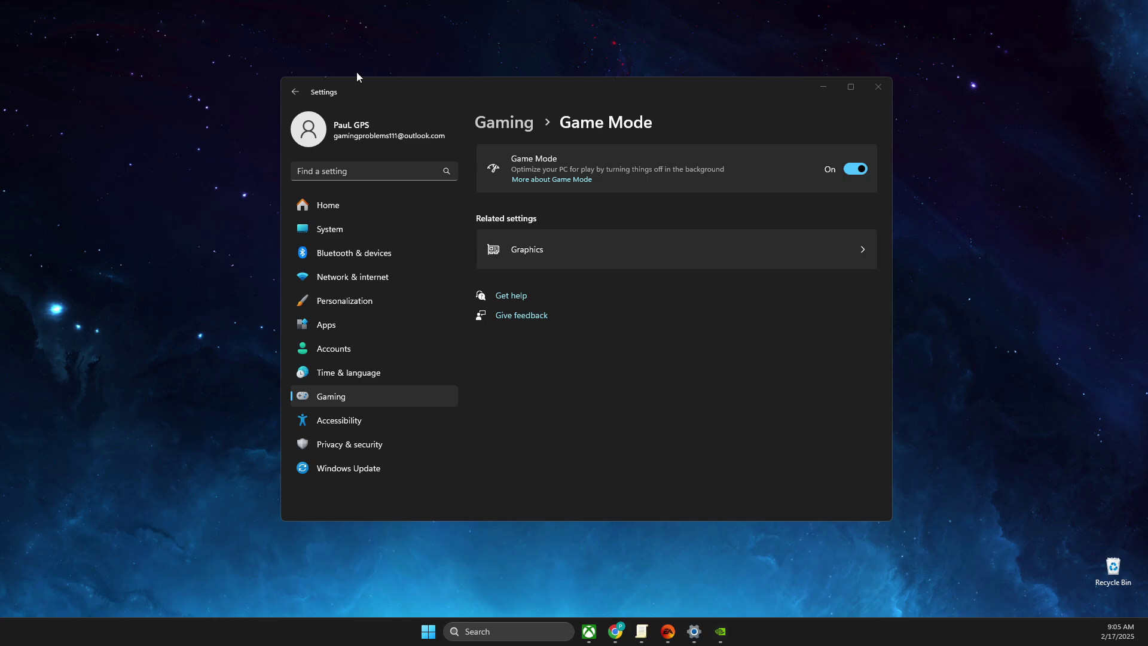
left_click(823, 88)
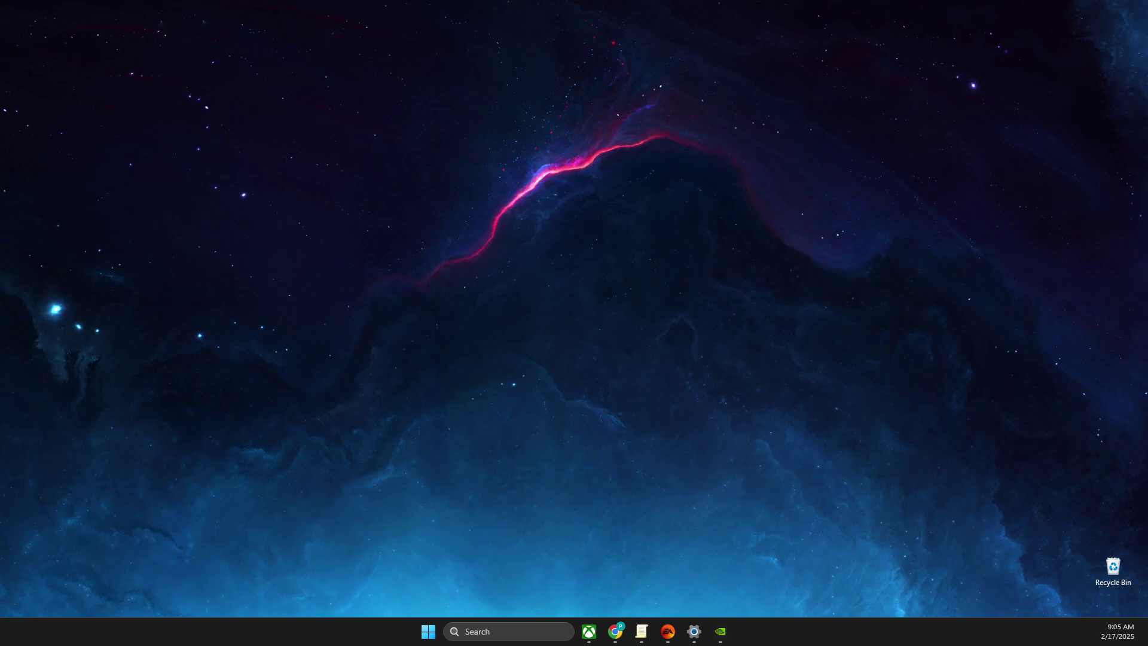
Switch to the Xbox app and open the Hell Let Loose page from the game library
left_click(589, 632)
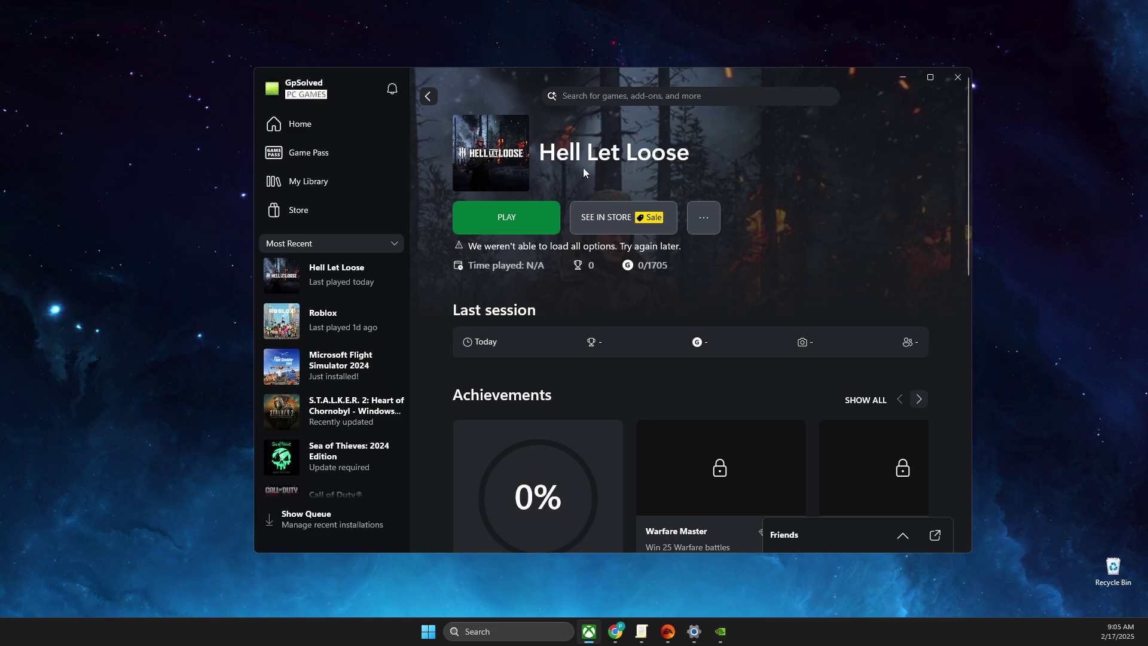
left_click(309, 183)
scroll(660, 250, "down", 5)
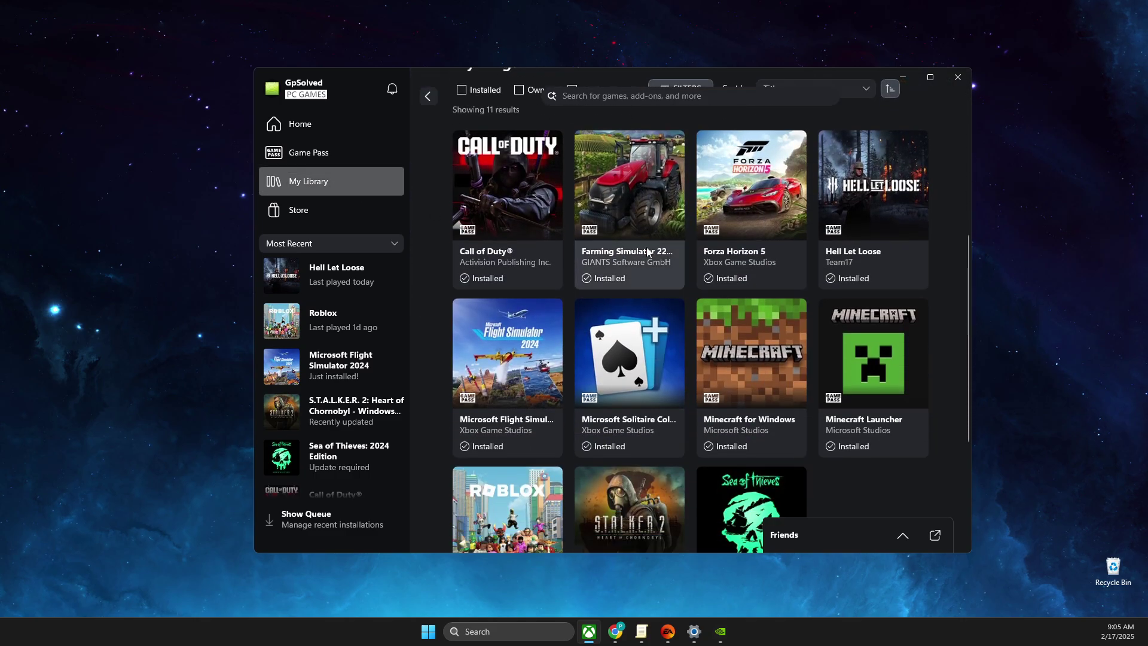
left_click(893, 205)
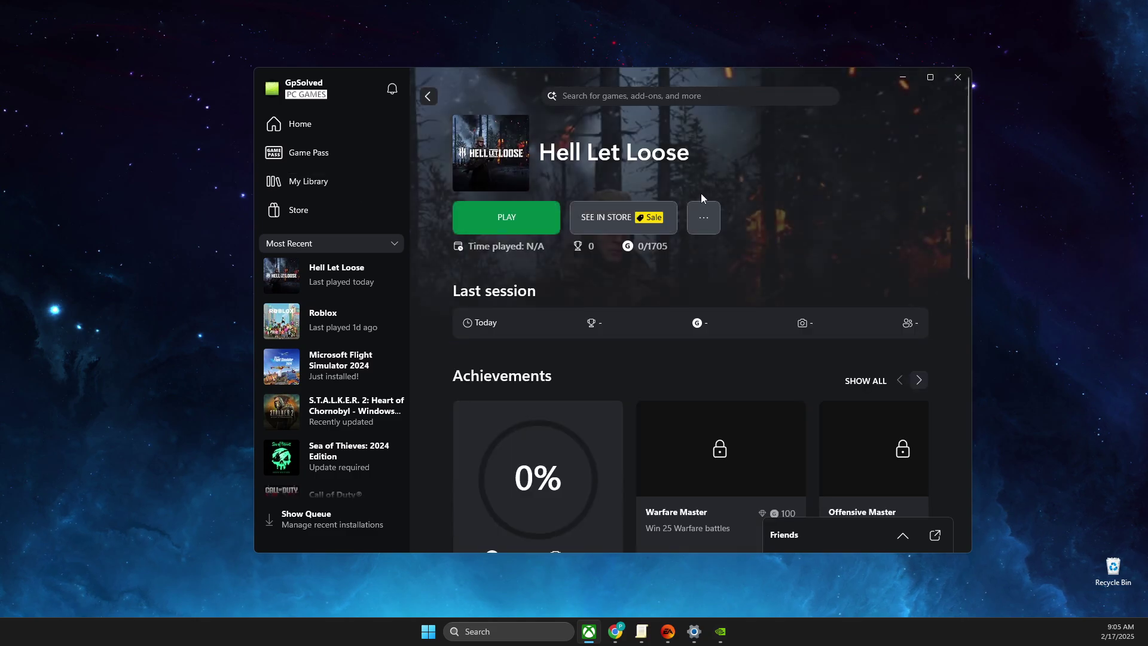
Browse the installed files of Hell Let Loose from its management options and go to the game's Content folder
left_click(715, 217)
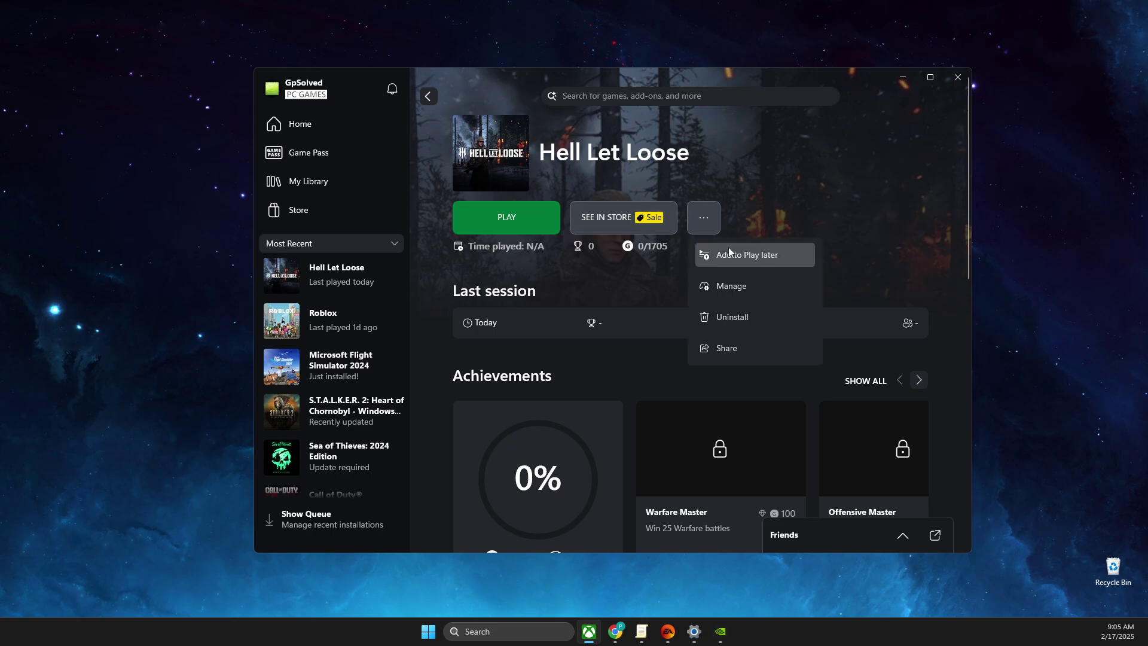
left_click(740, 290)
left_click(651, 179)
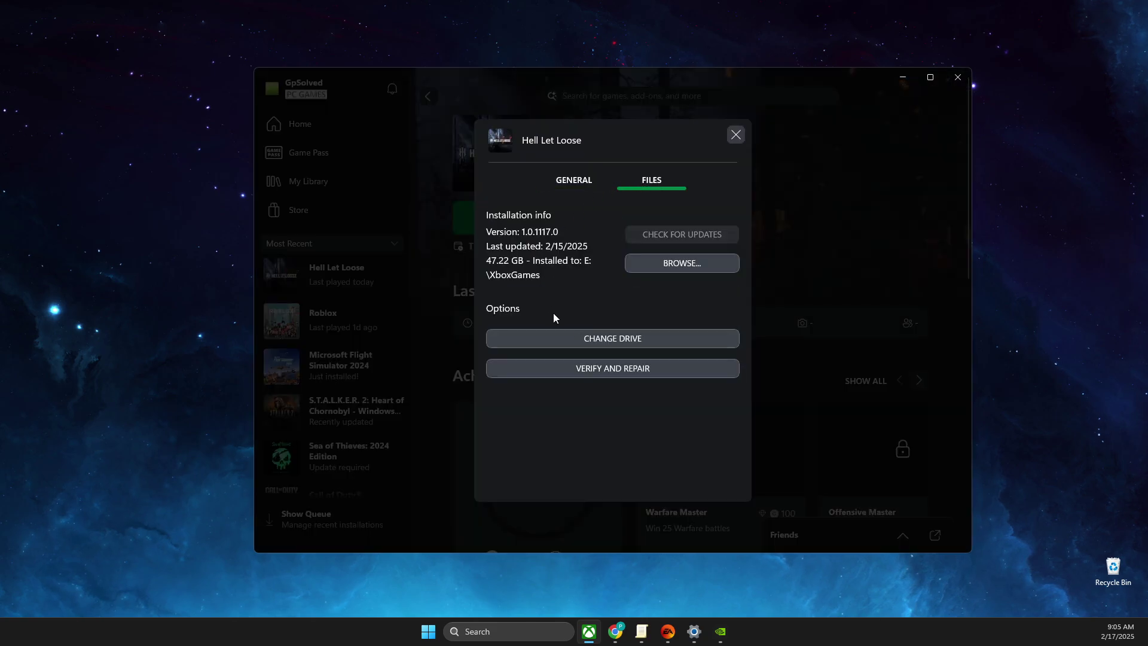
left_click(675, 264)
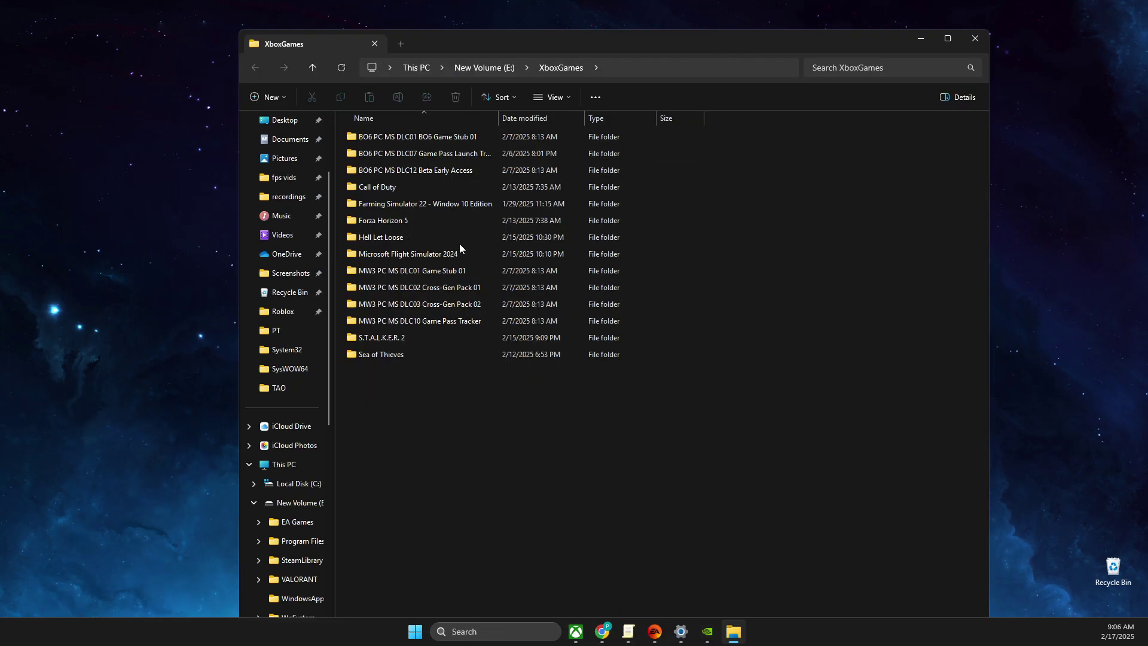
double_click(434, 237)
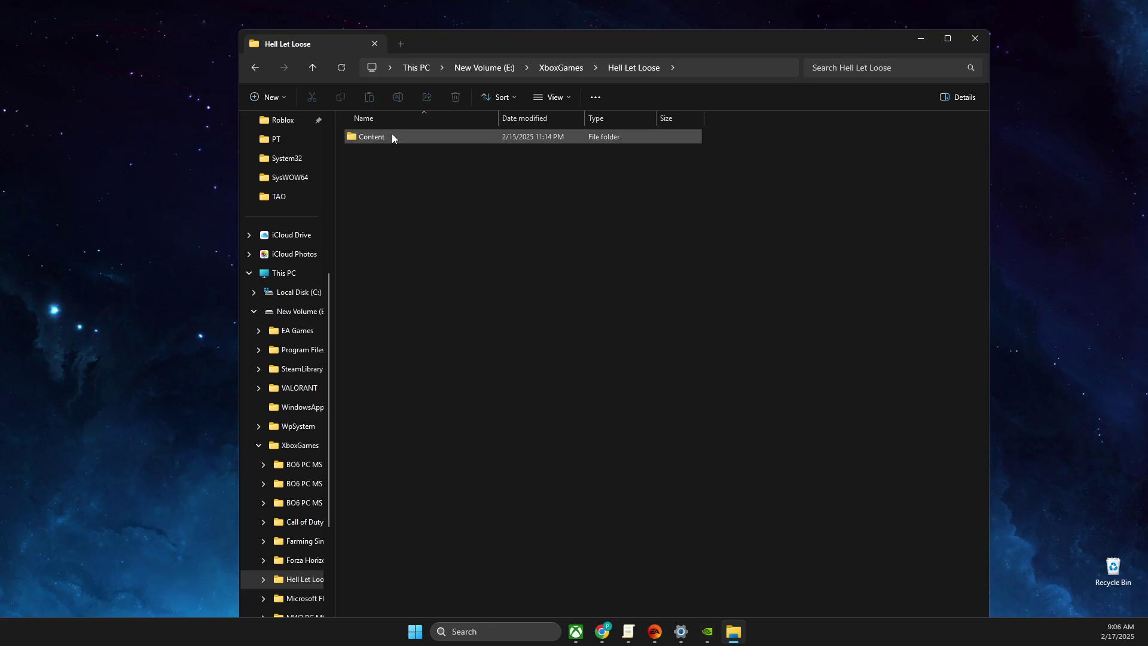
double_click(392, 137)
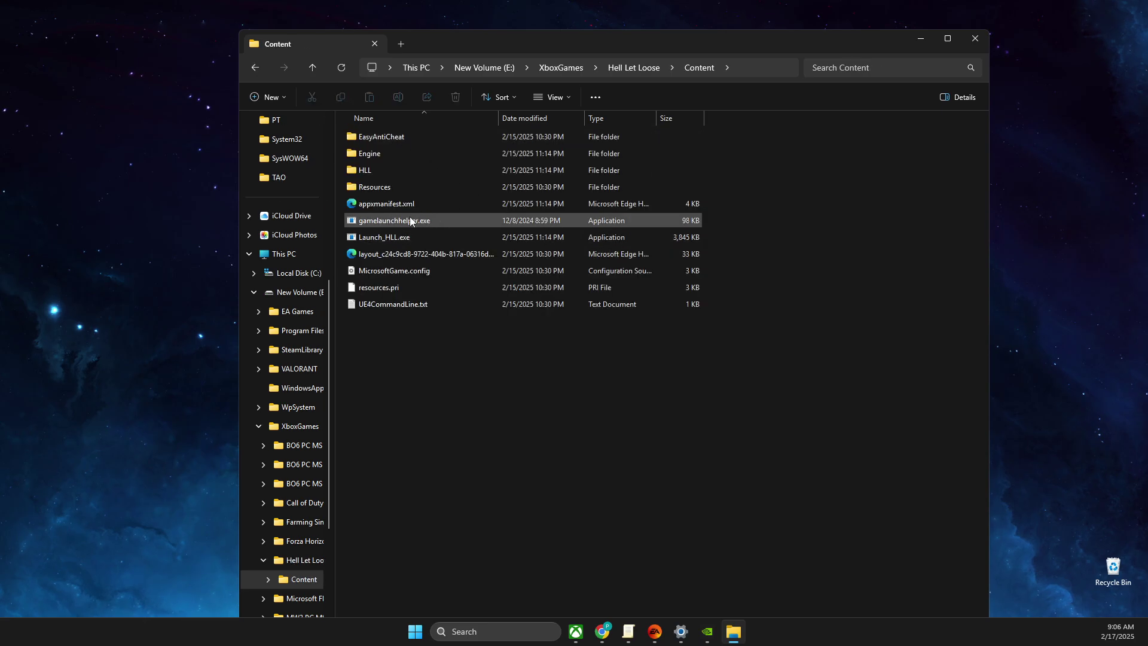
Disable fullscreen optimizations in the compatibility properties of Launch_HLL.exe
left_click(444, 221)
left_click(397, 237)
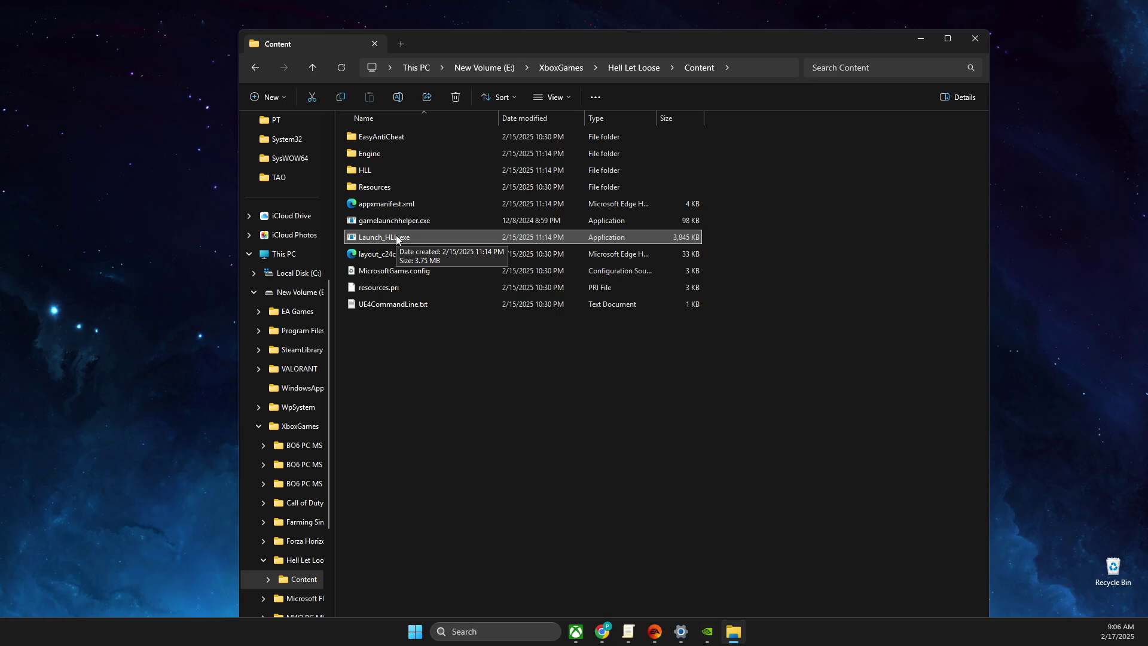
right_click(395, 235)
left_click(460, 524)
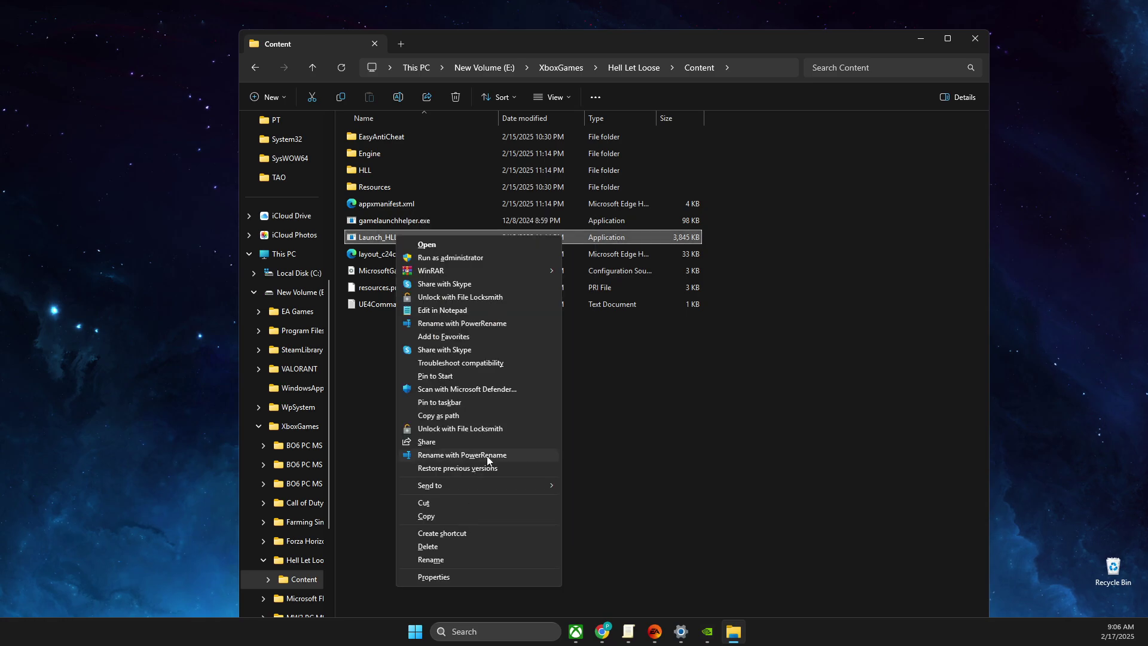
left_click(458, 579)
left_click(507, 276)
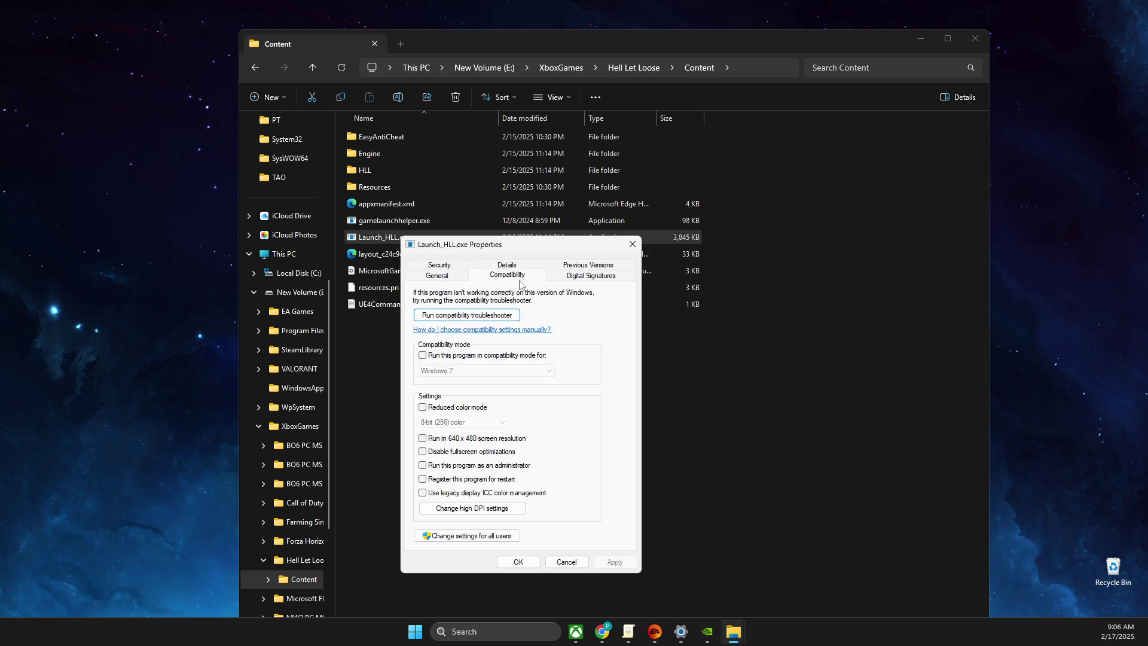
left_click(425, 452)
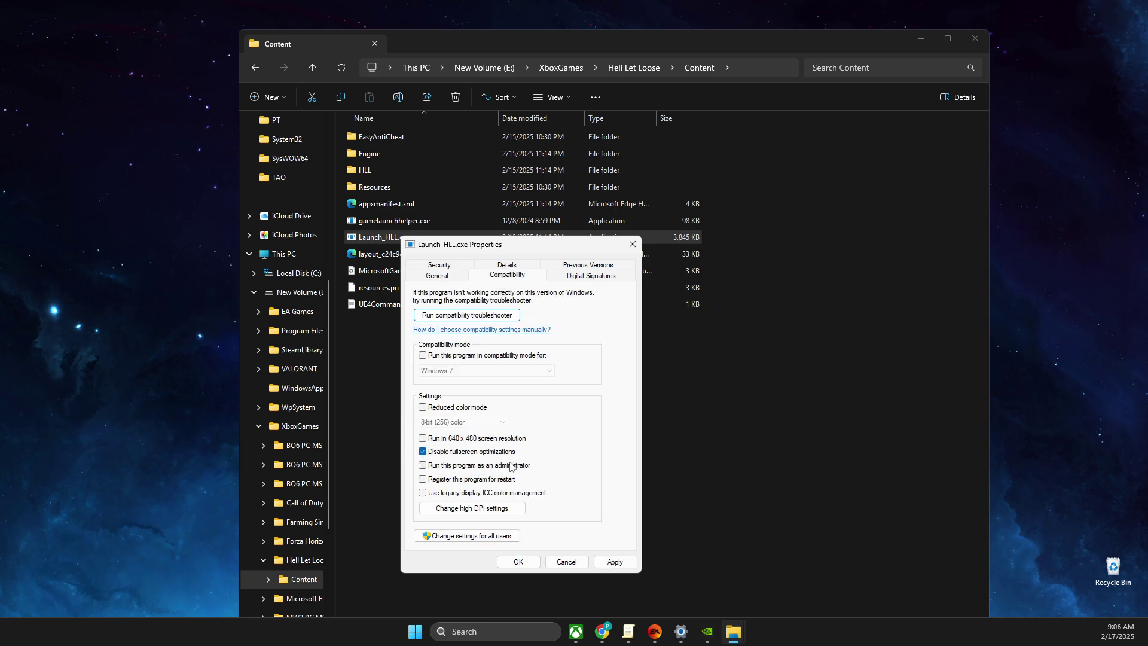
Override the high DPI scaling behavior of Launch_HLL.exe with scaling performed by Application, and save its properties
left_click(496, 513)
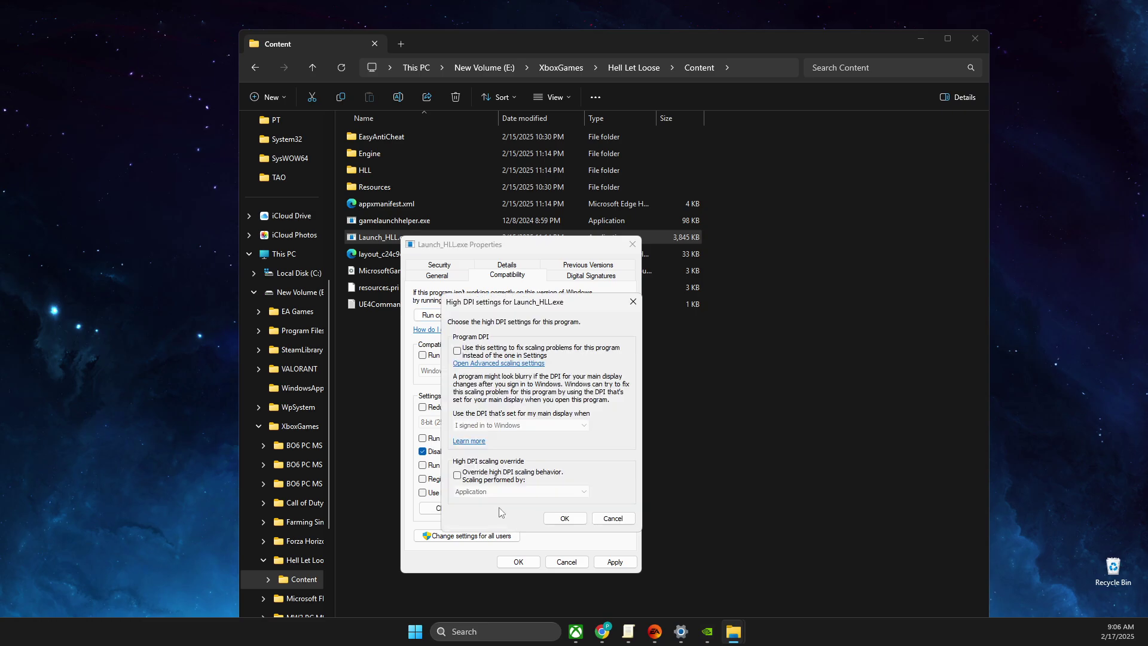
left_click(457, 475)
left_click(557, 516)
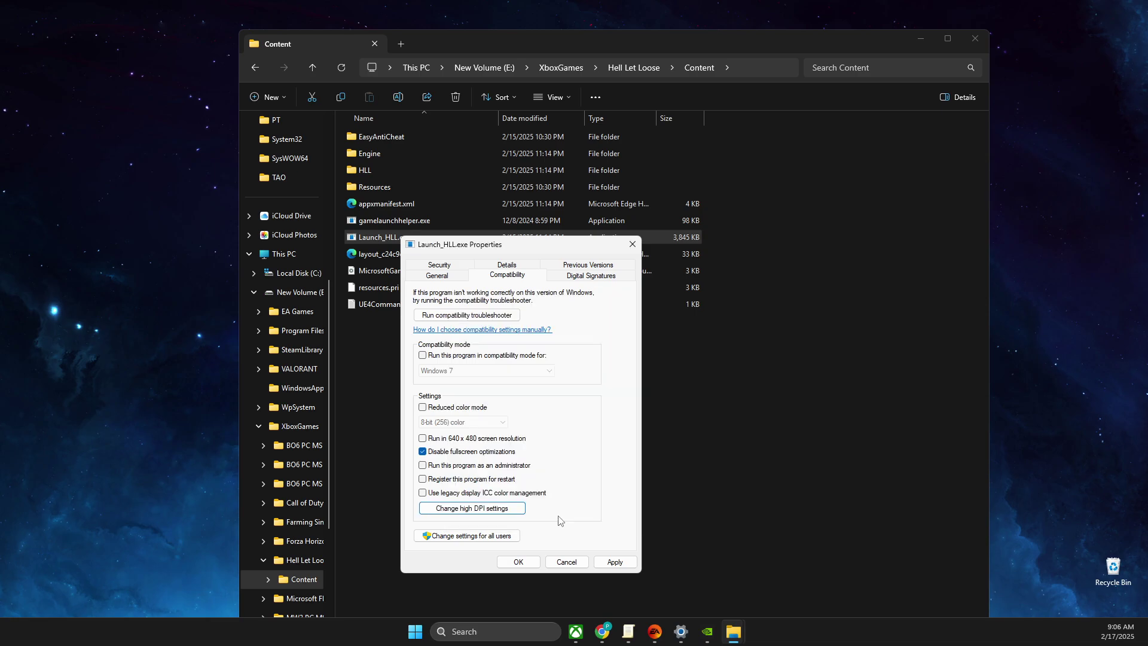
left_click(518, 562)
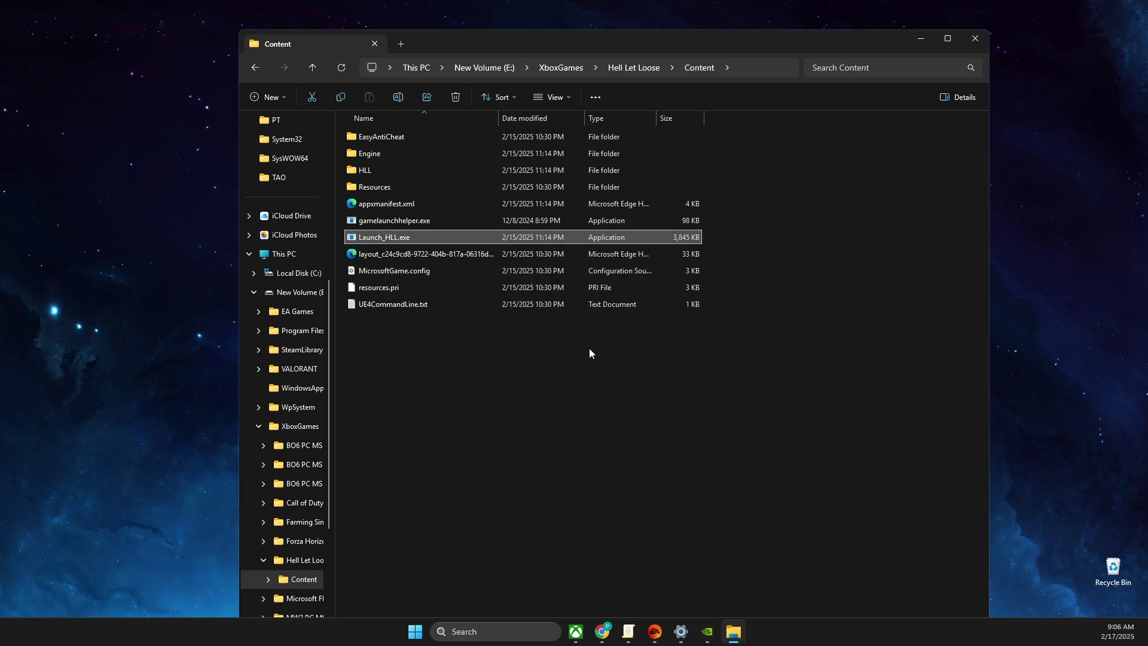
Copy the path of the game's Content folder and clear File Explorer and the Xbox app from the desktop
left_click(749, 69)
key("ctrl+c")
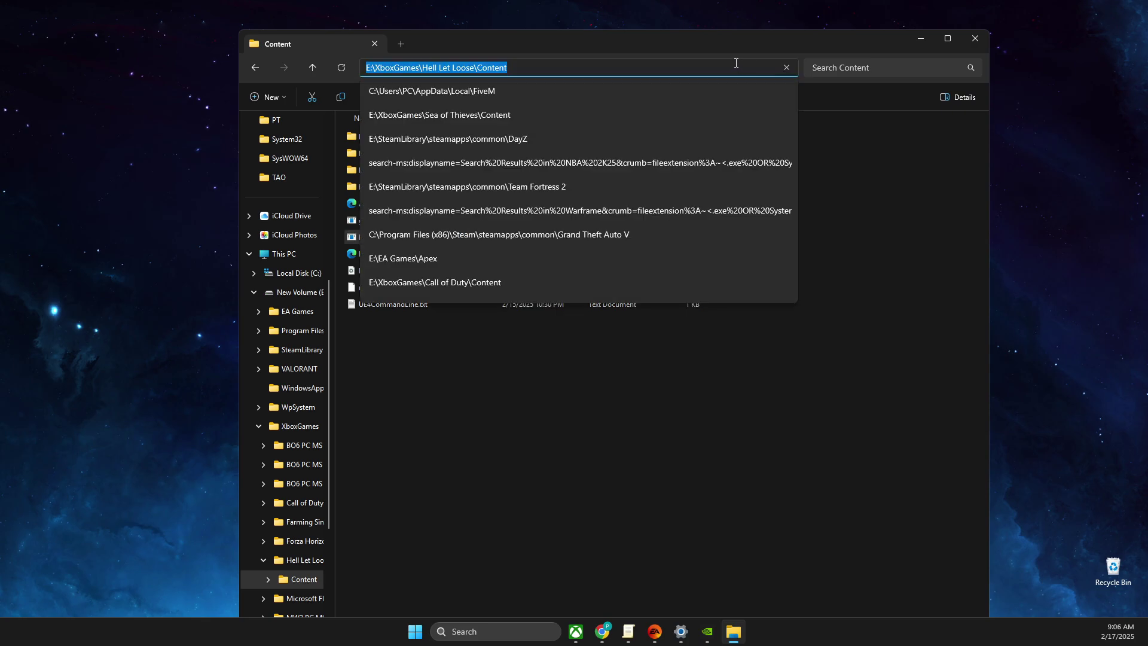
left_click(919, 39)
left_click(735, 134)
left_click(878, 94)
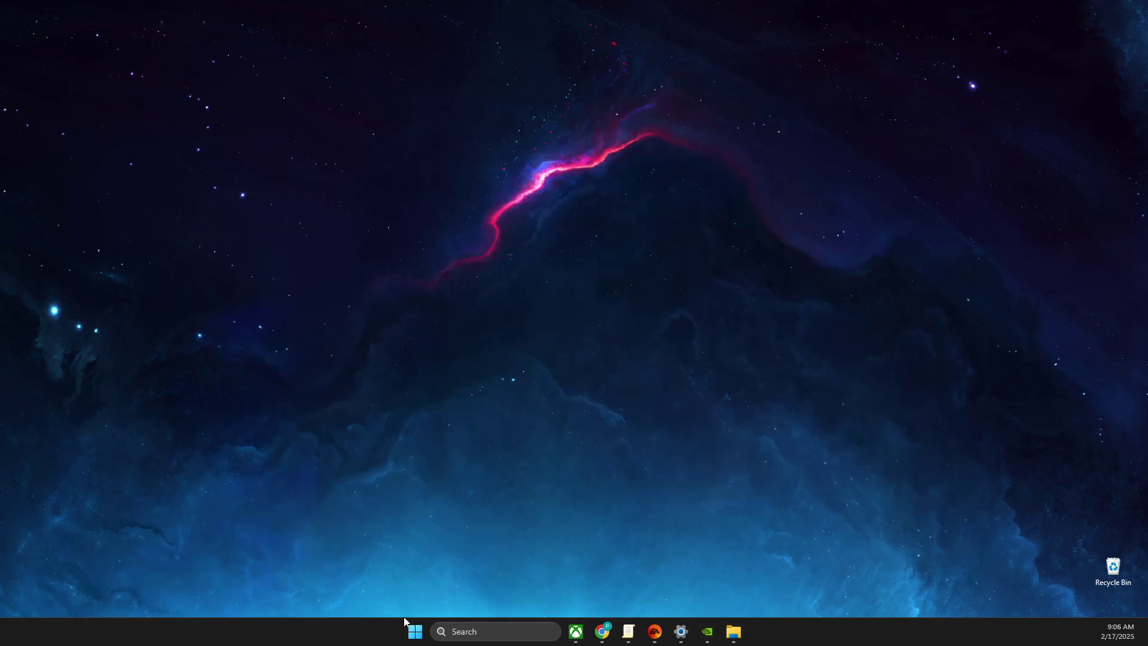
Add the Microsoft Store app Hell Let Loose to the custom application list in the Windows Graphics settings
left_click(494, 631)
type("graphics")
key("Return")
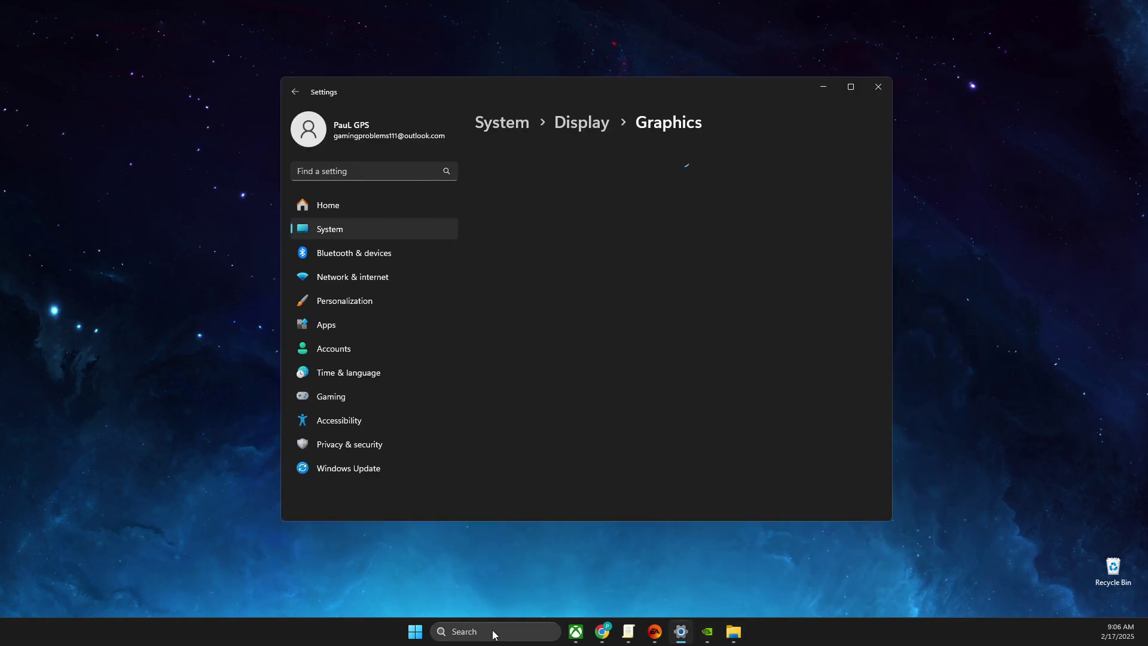
scroll(705, 353, "down", 2)
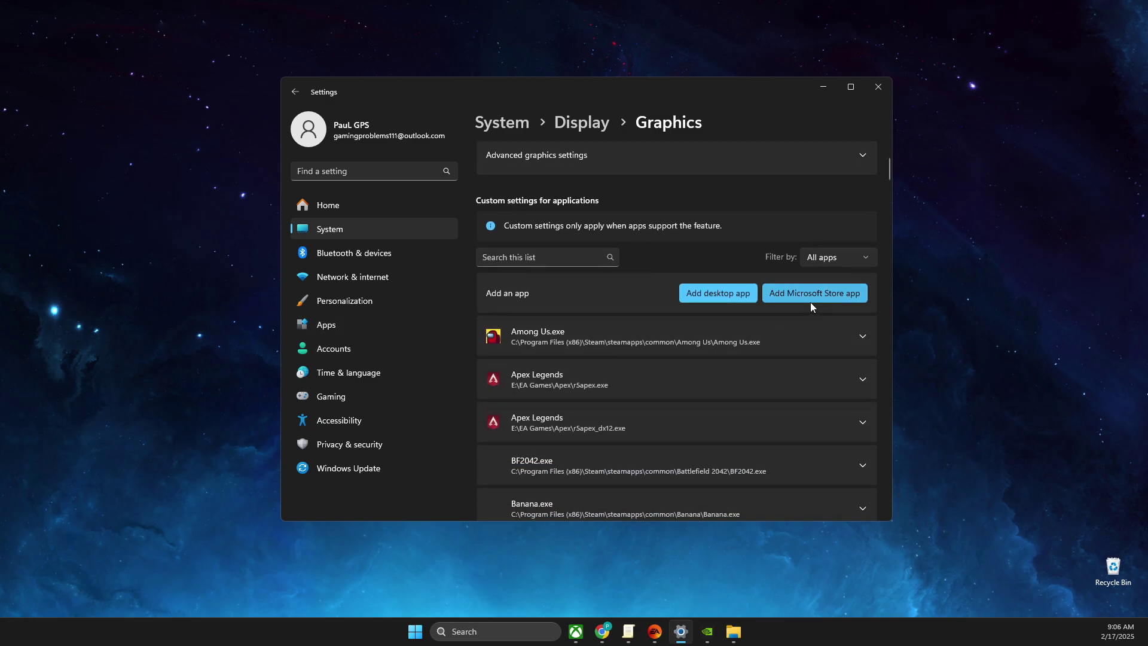
scroll(784, 297, "up", 2)
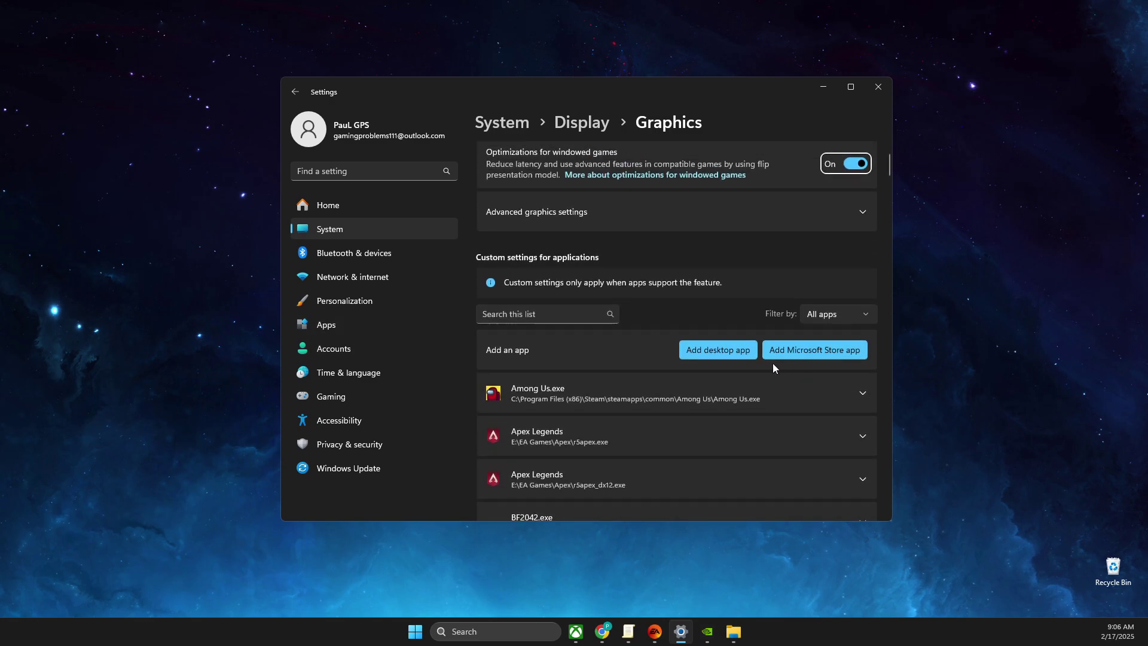
left_click(803, 349)
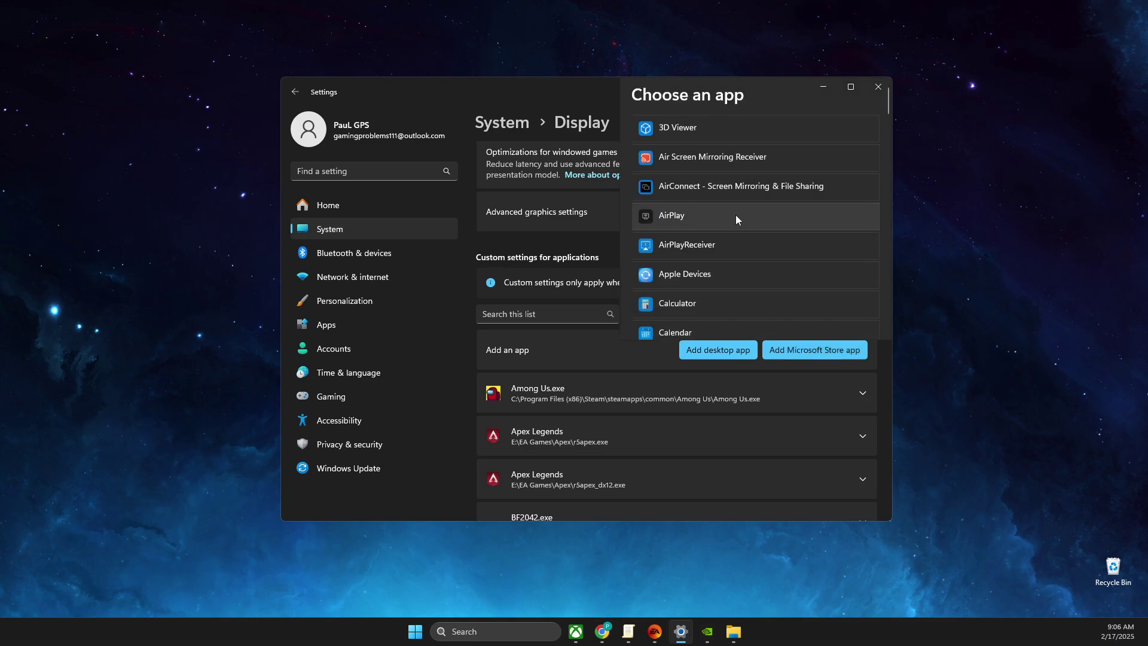
scroll(734, 215, "down", 10)
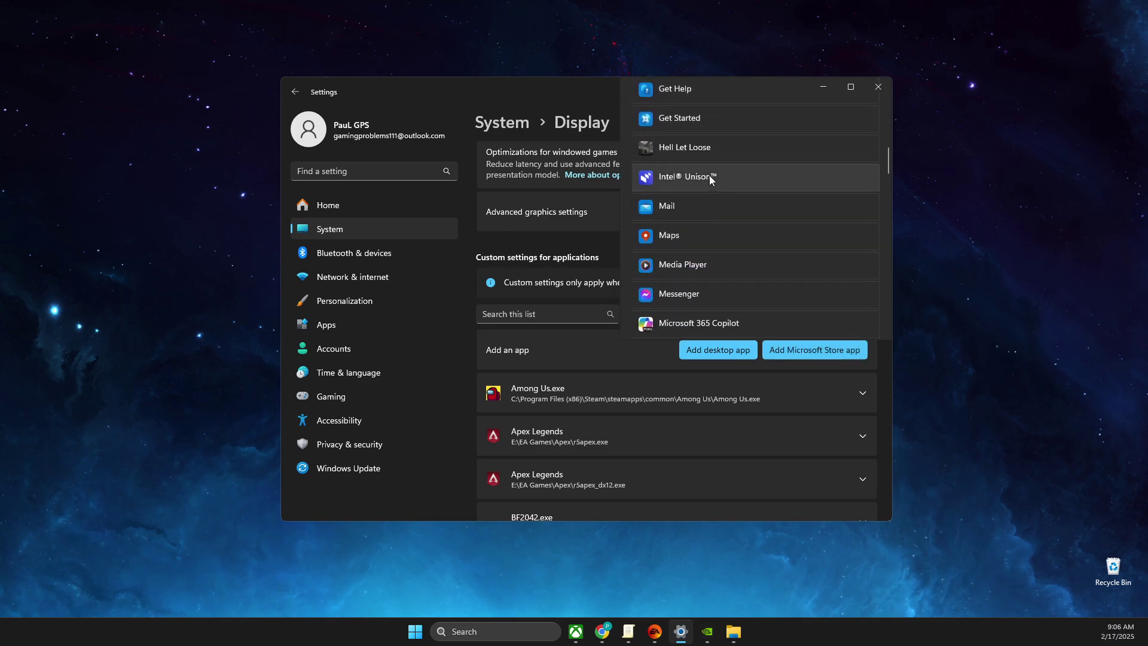
left_click(695, 152)
Set the GPU preference of Hell Let Loose to High Performance (NVIDIA GeForce RTX 3070)
scroll(574, 305, "down", 6)
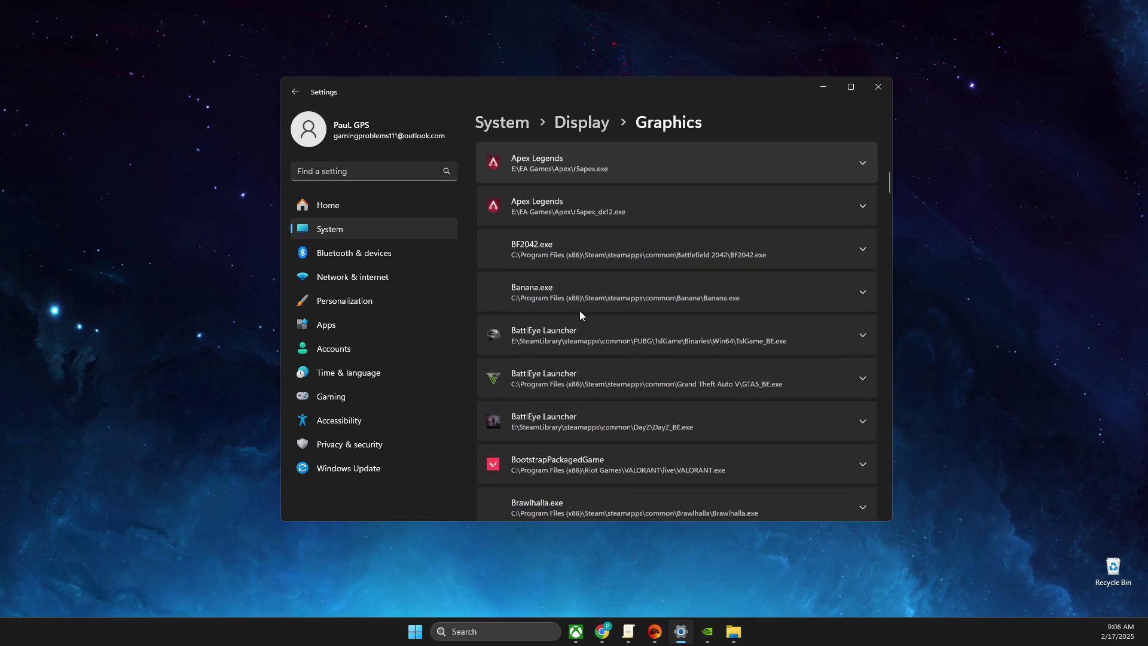
scroll(529, 230, "down", 6)
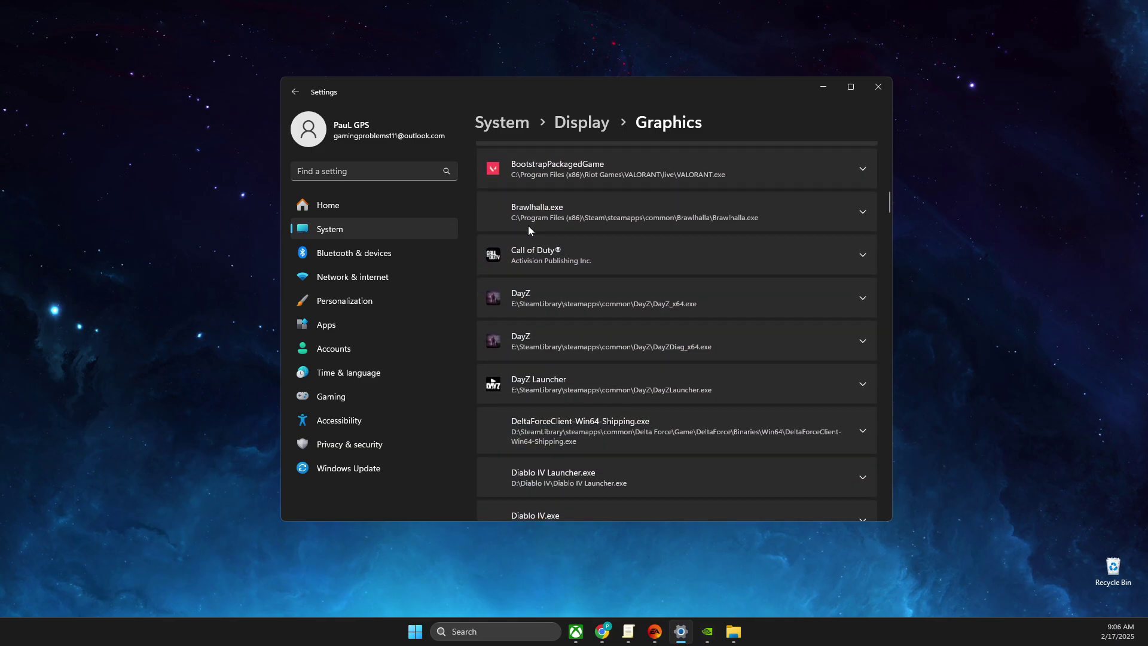
scroll(529, 227, "down", 10)
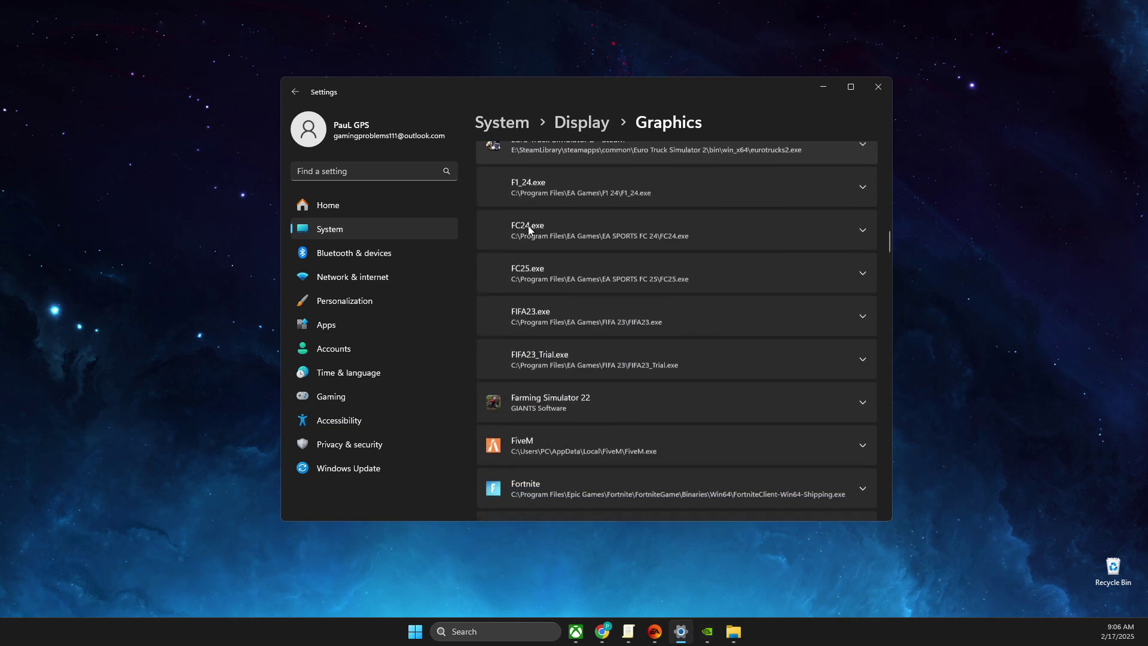
scroll(529, 231, "down", 3)
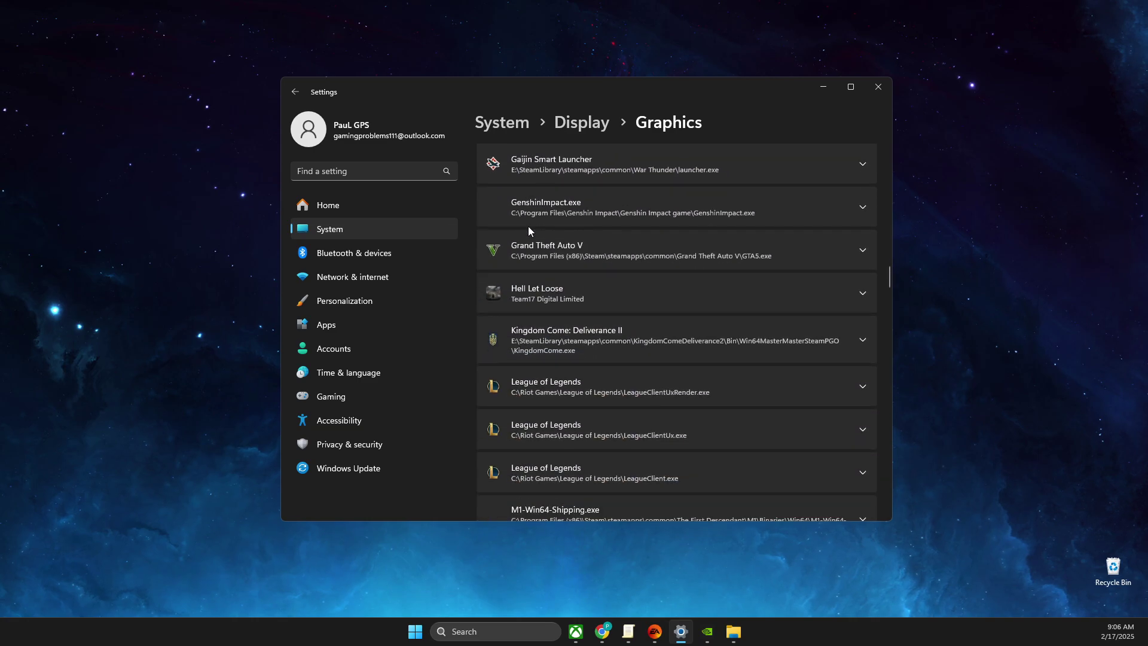
left_click(526, 294)
scroll(525, 297, "up", 1)
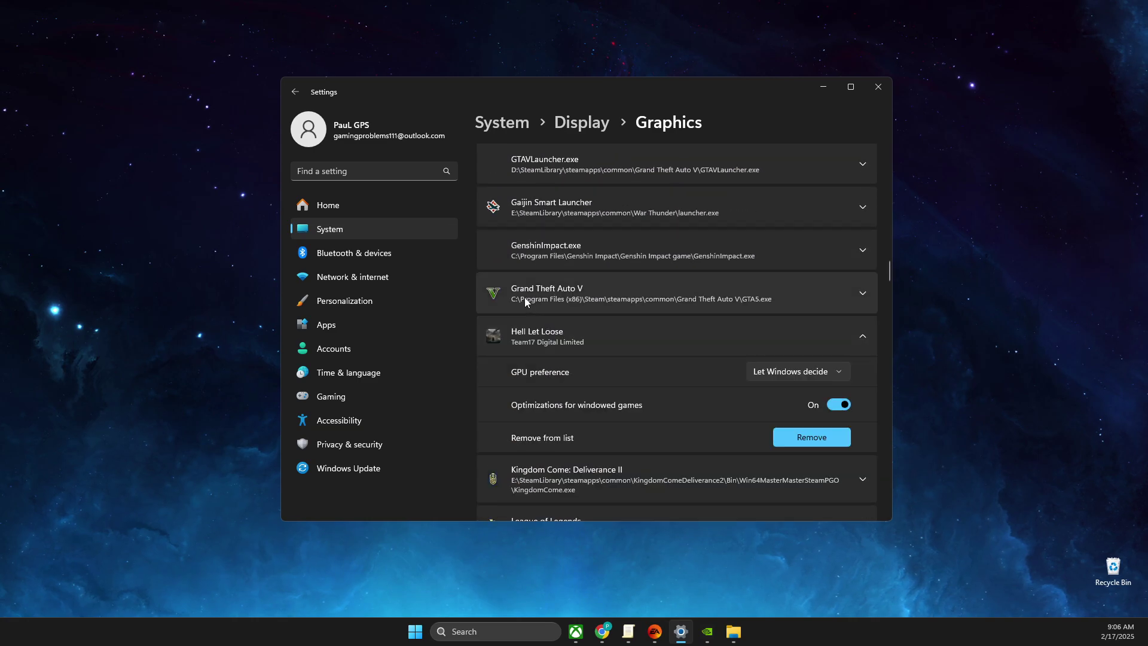
left_click(774, 373)
left_click(763, 417)
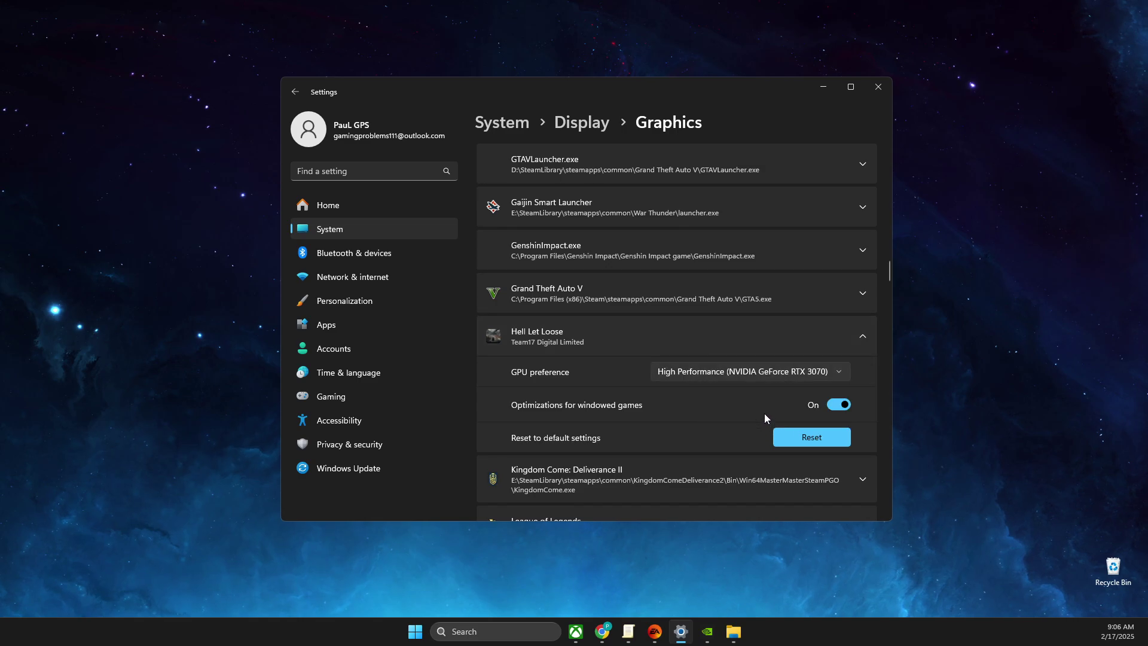
scroll(741, 398, "up", 15)
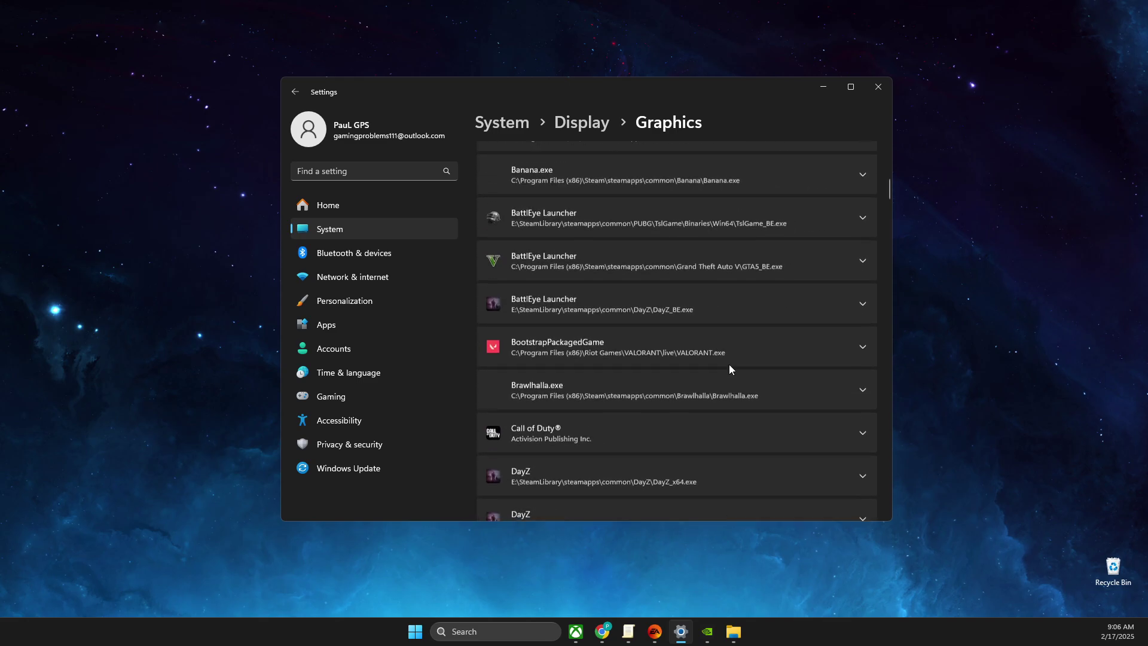
Browse to E:\XboxGames\Hell Let Loose\Content for a desktop app to add to the graphics list, select gamelaunchhelper.exe, and dismiss the file chooser without adding it
scroll(729, 364, "up", 5)
scroll(723, 365, "up", 3)
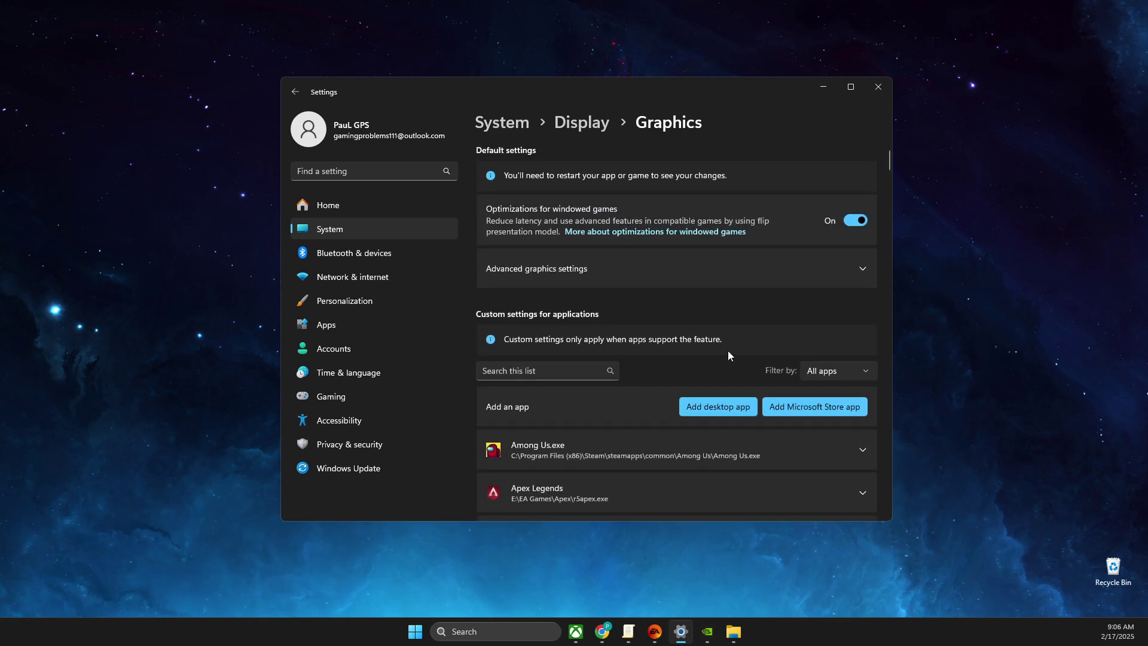
left_click(709, 408)
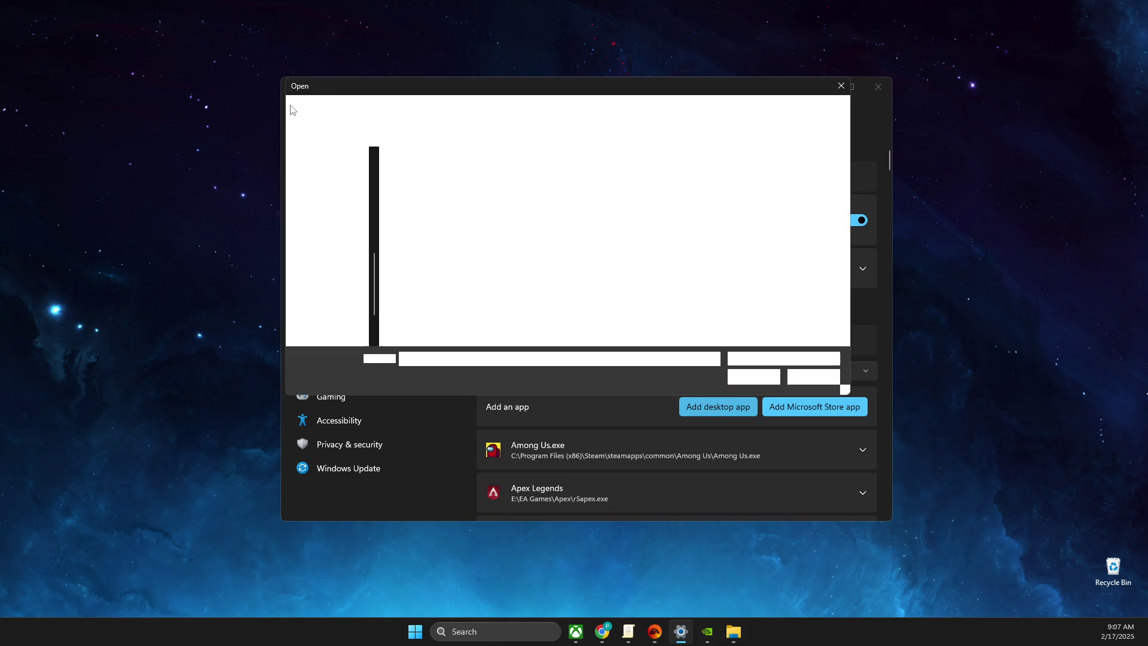
left_click(502, 110)
key("ctrl+v")
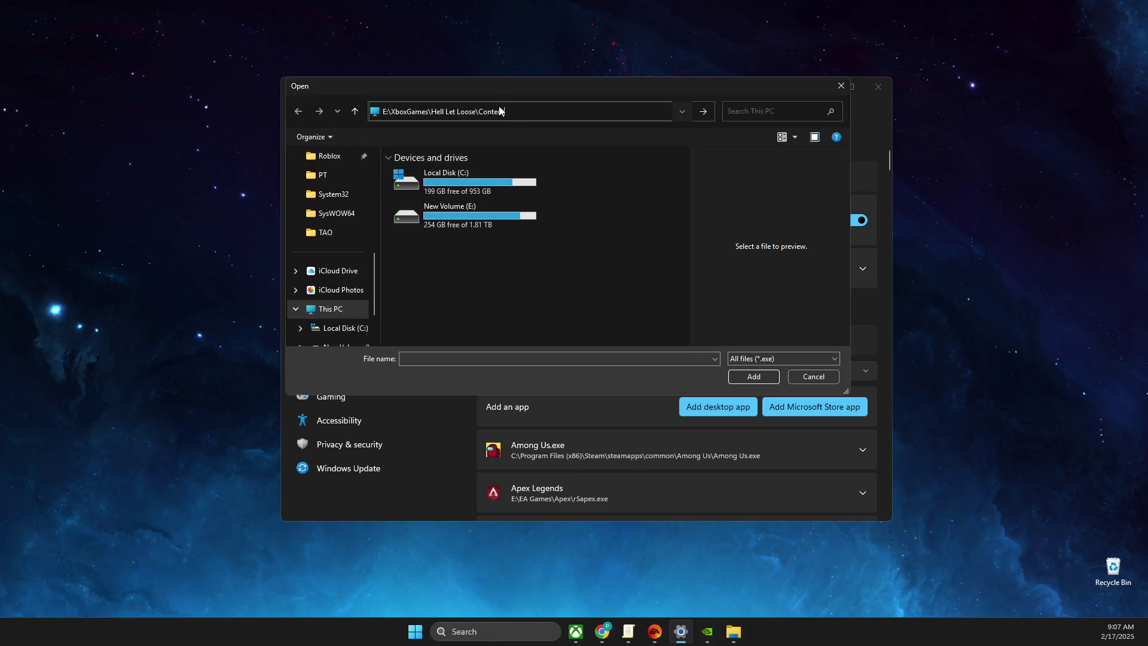
key("Return")
left_click(472, 239)
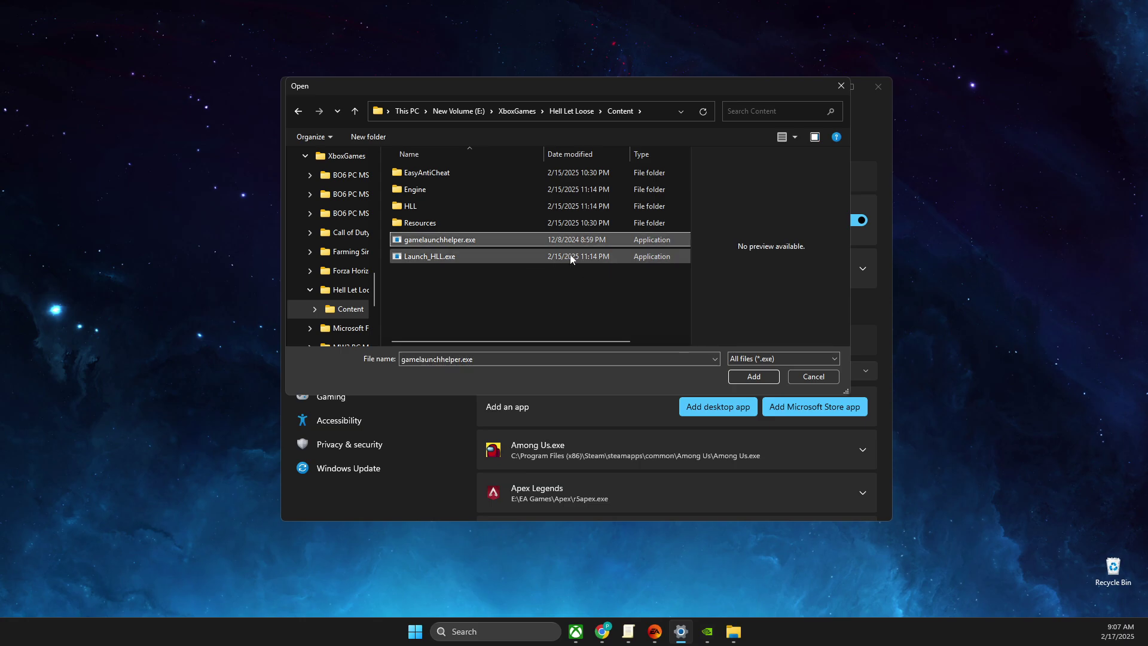
left_click(807, 376)
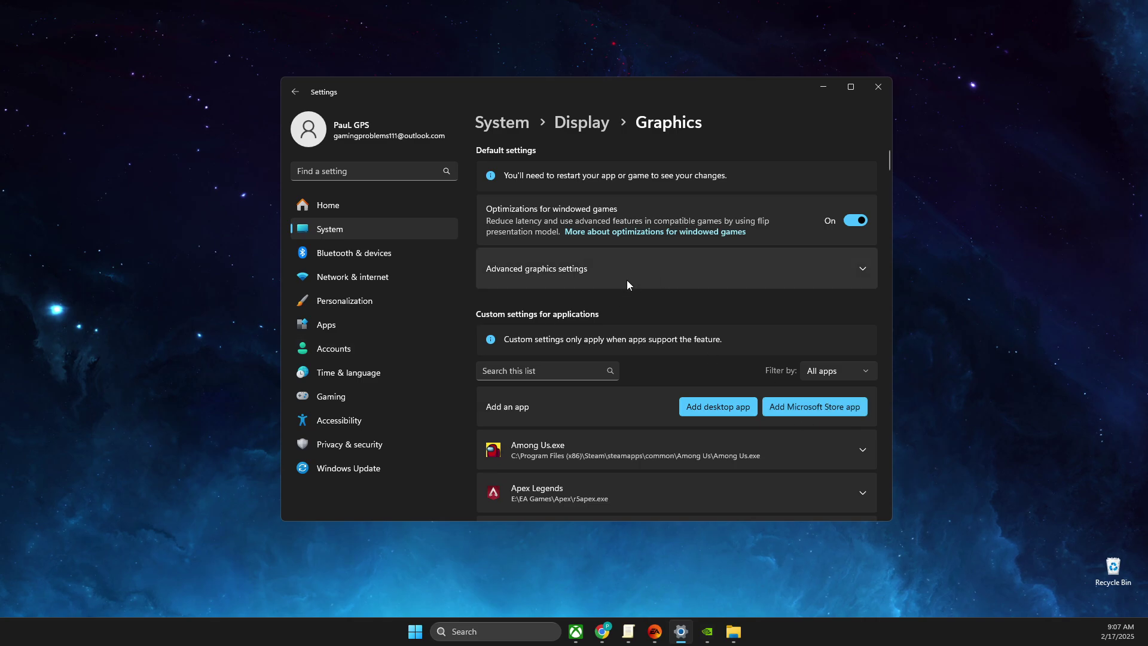
Check the hardware-accelerated GPU scheduling and variable refresh rate options in the advanced graphics settings, and close Settings
left_click(599, 267)
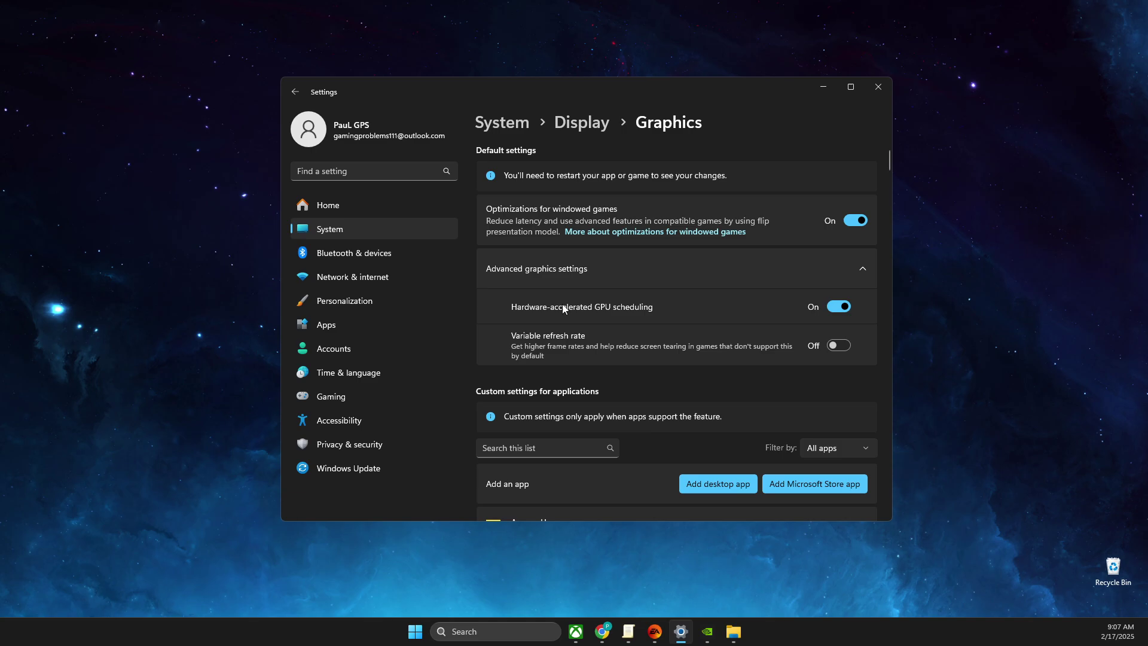
scroll(683, 325, "down", 4)
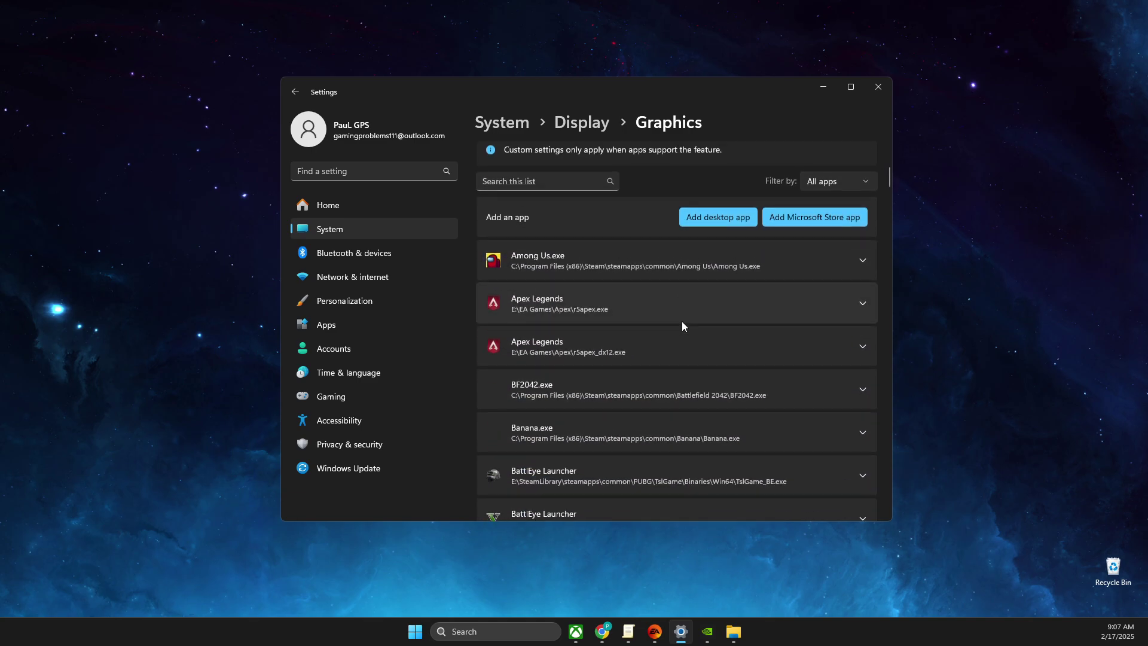
left_click(878, 87)
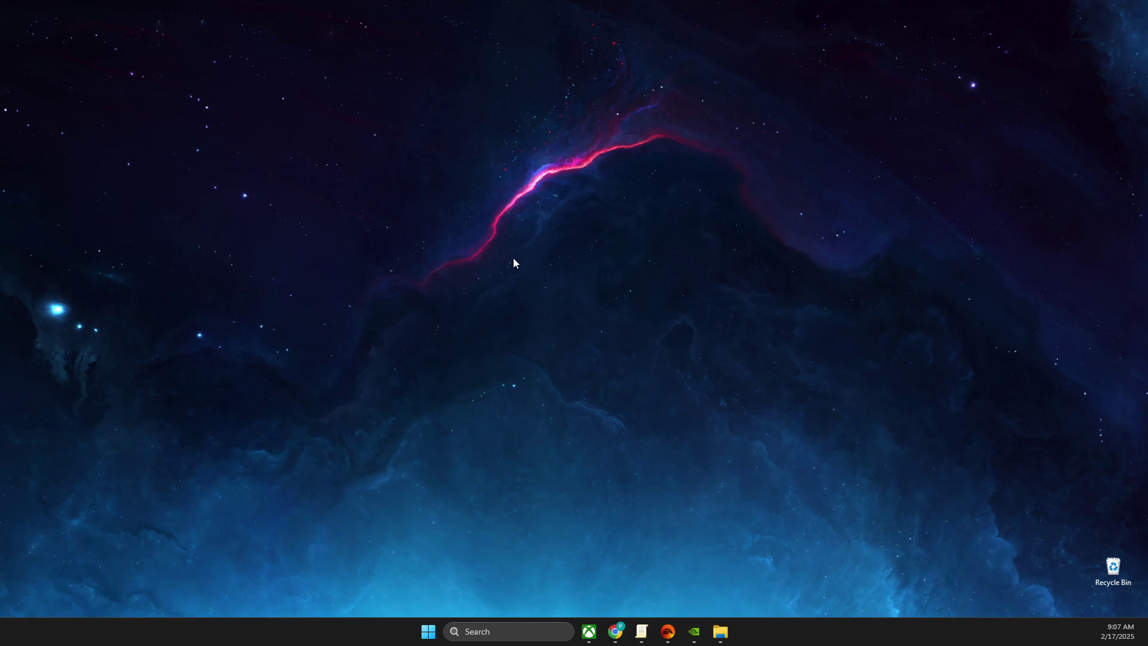
Open the NVIDIA Control Panel from the desktop
right_click(515, 237)
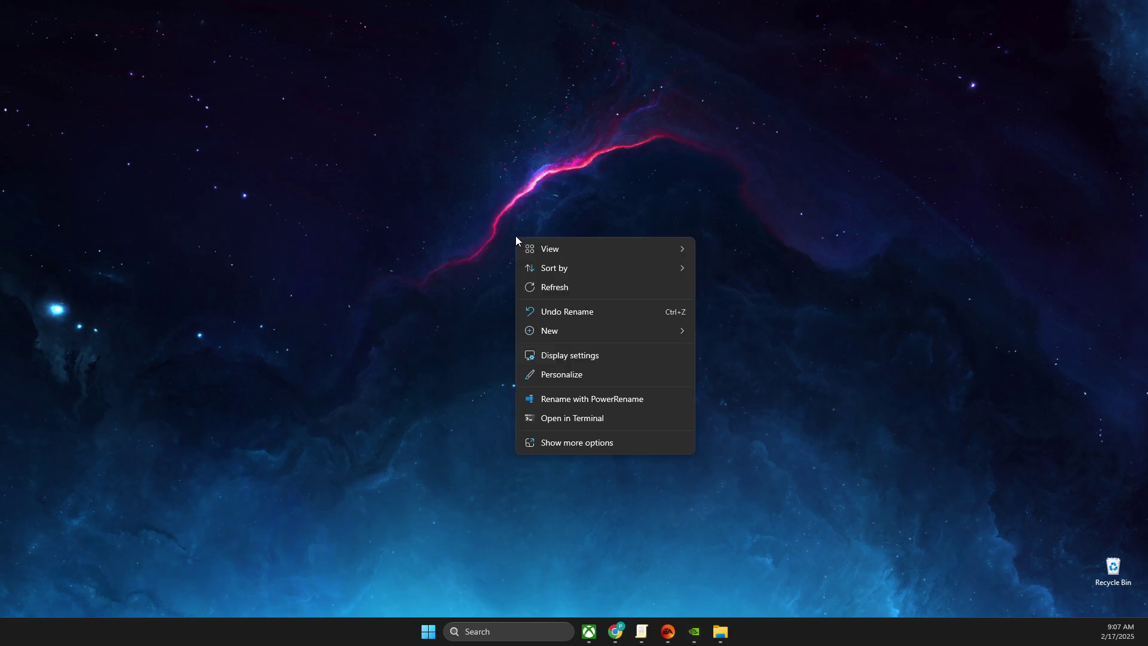
left_click(556, 441)
left_click(583, 332)
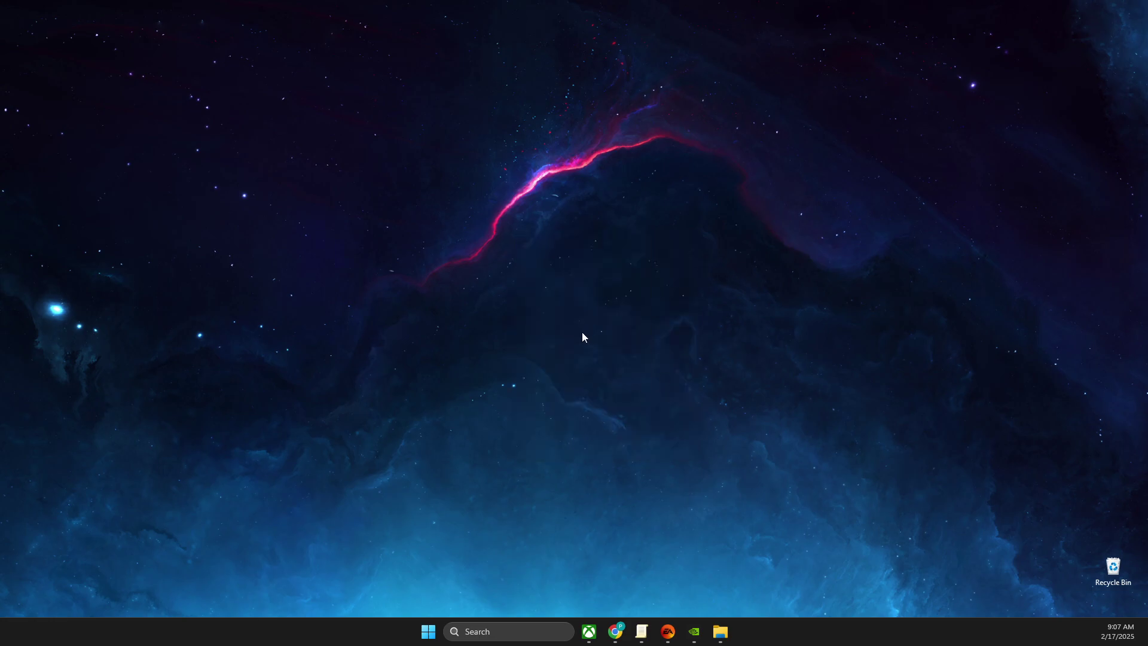
right_click(584, 332)
left_click(454, 272)
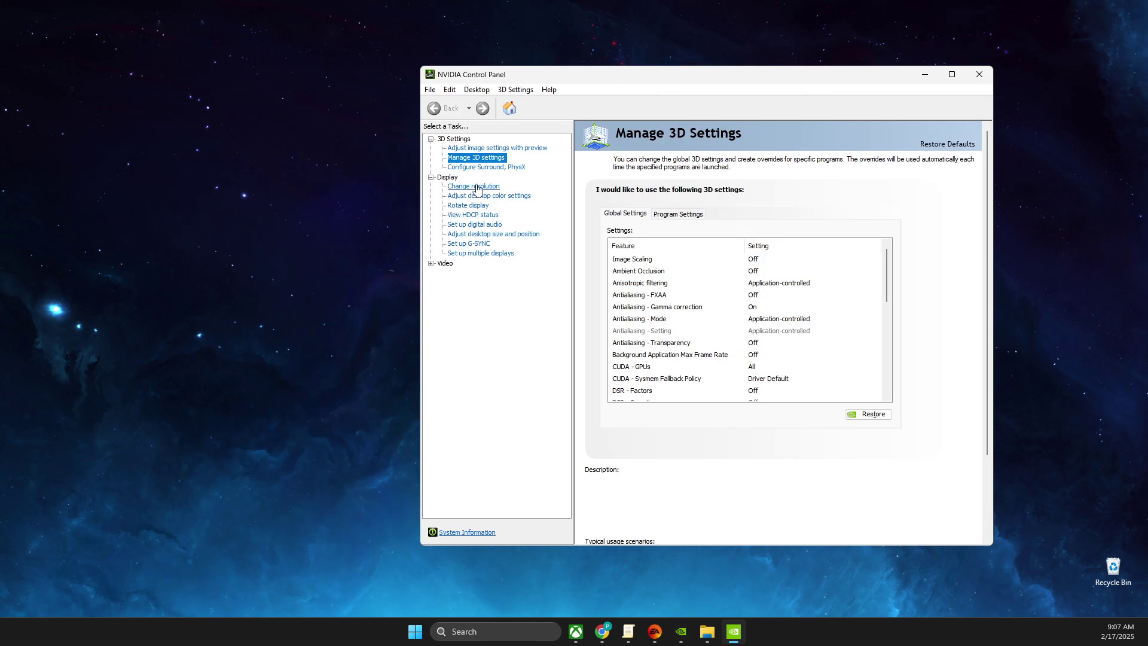
Examine the refresh rates offered for the first AOC display and the PhysX processor setting
left_click(476, 186)
left_click(792, 345)
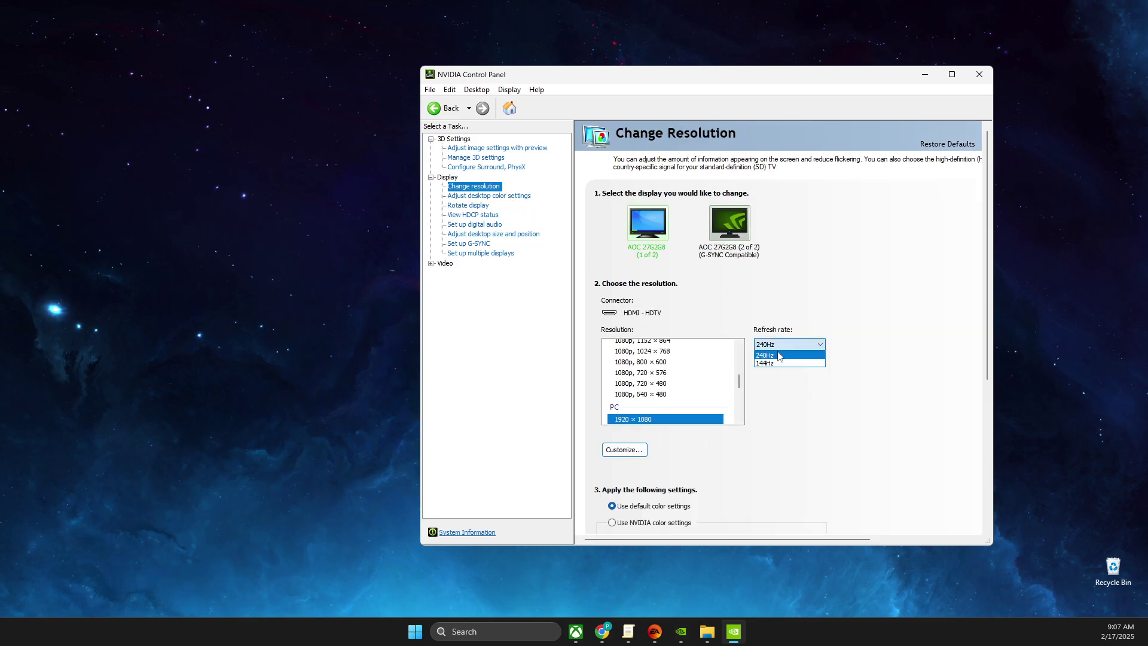
left_click(782, 425)
left_click(474, 168)
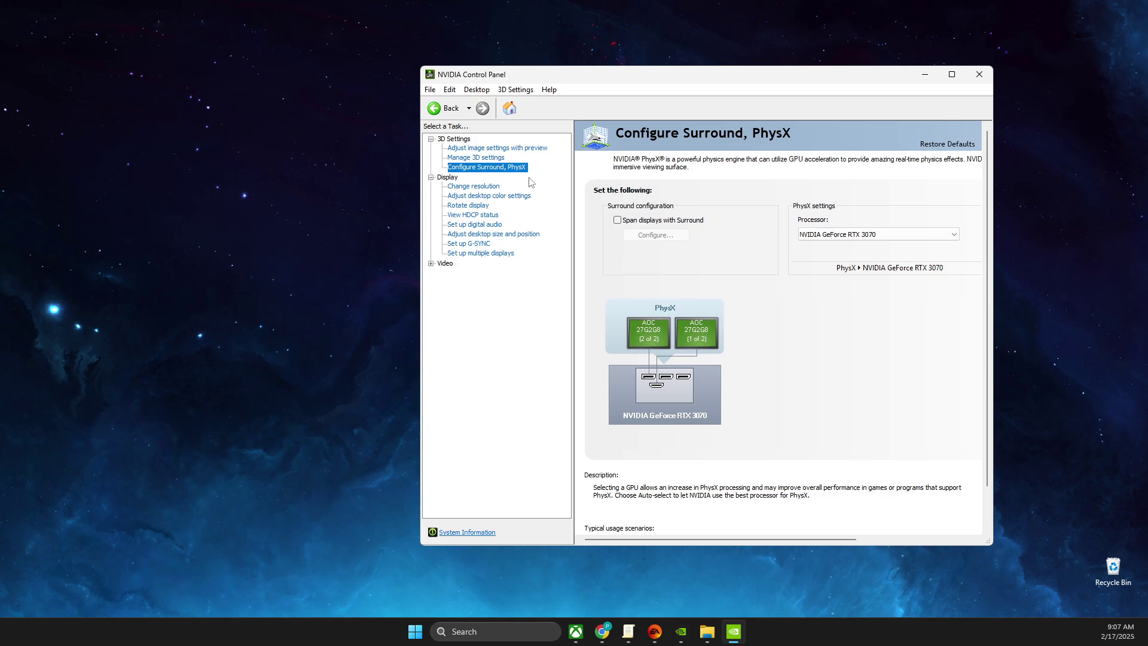
Review the global 3D settings, including the Texture filtering - Quality choices, and close the NVIDIA Control Panel
left_click(488, 159)
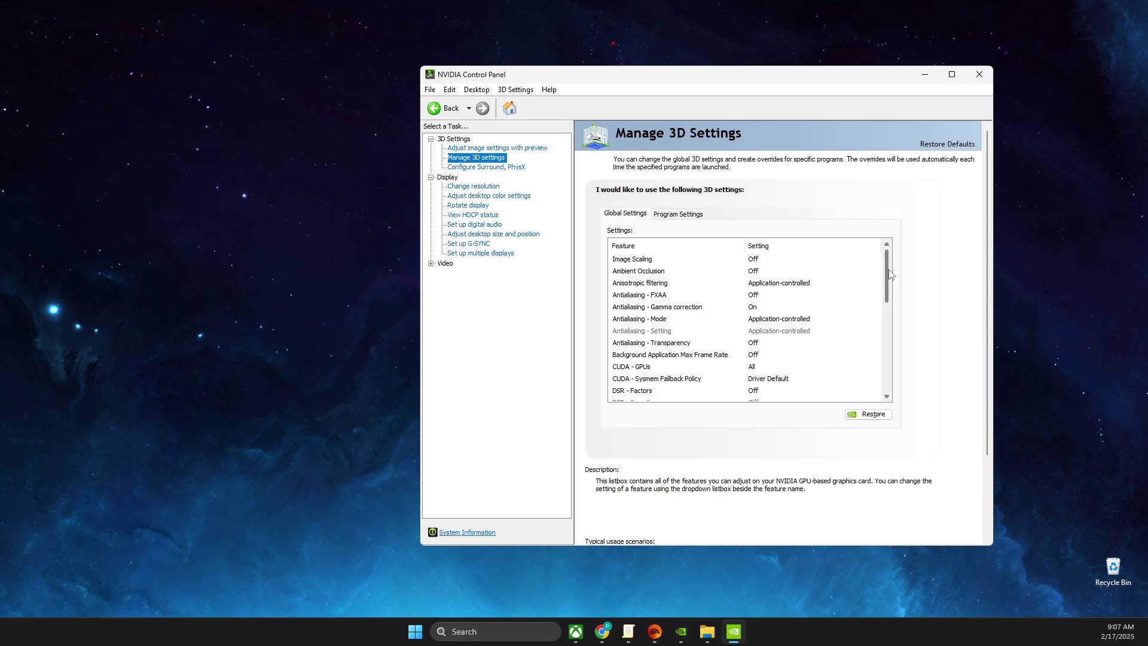
left_click_drag(889, 274, 887, 345)
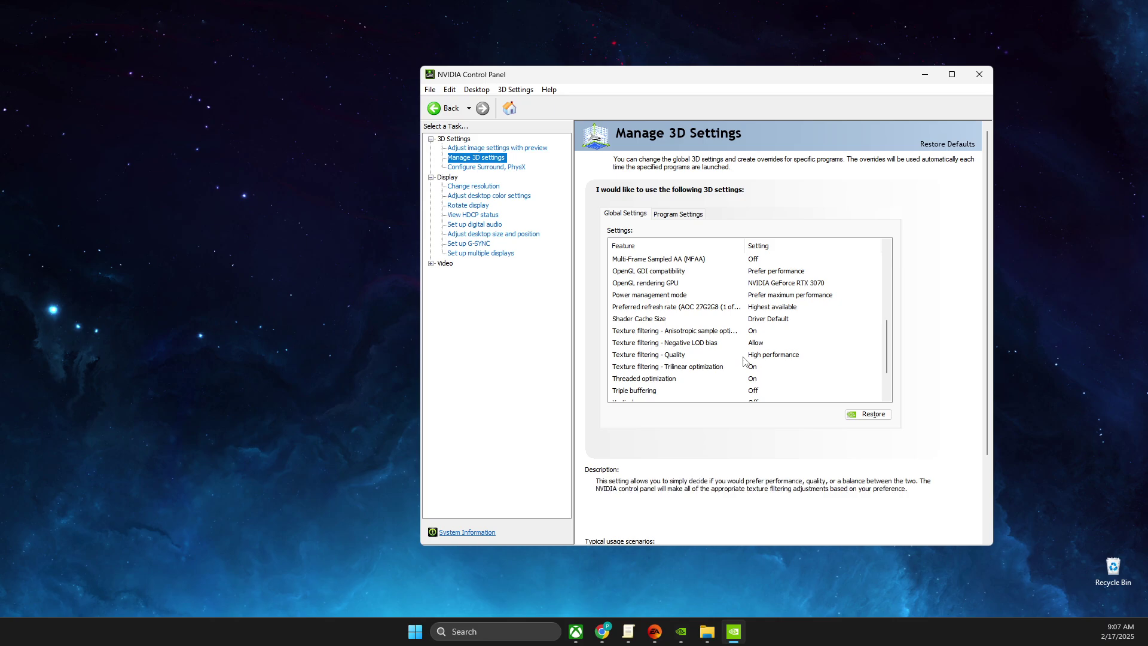
left_click(763, 358)
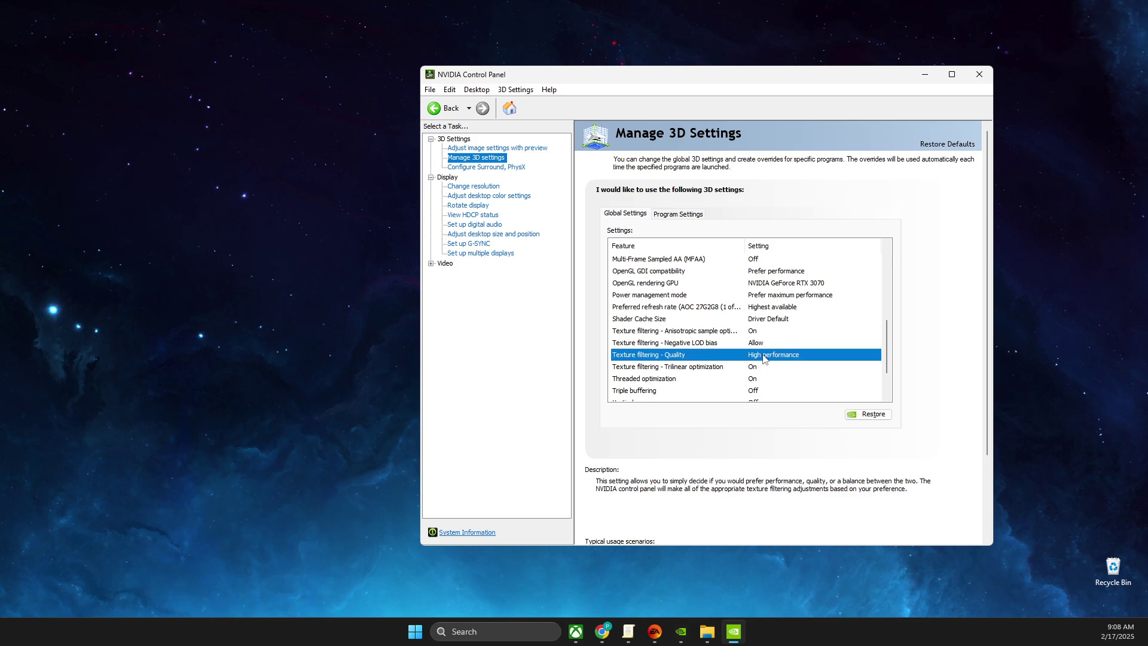
left_click(769, 357)
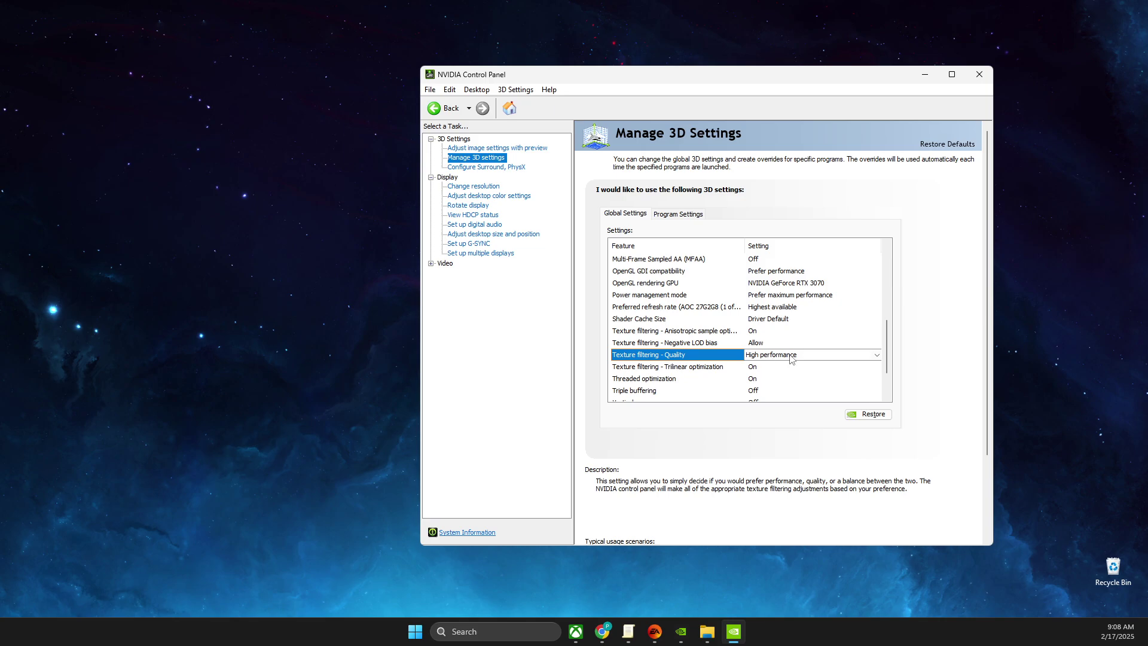
left_click(792, 358)
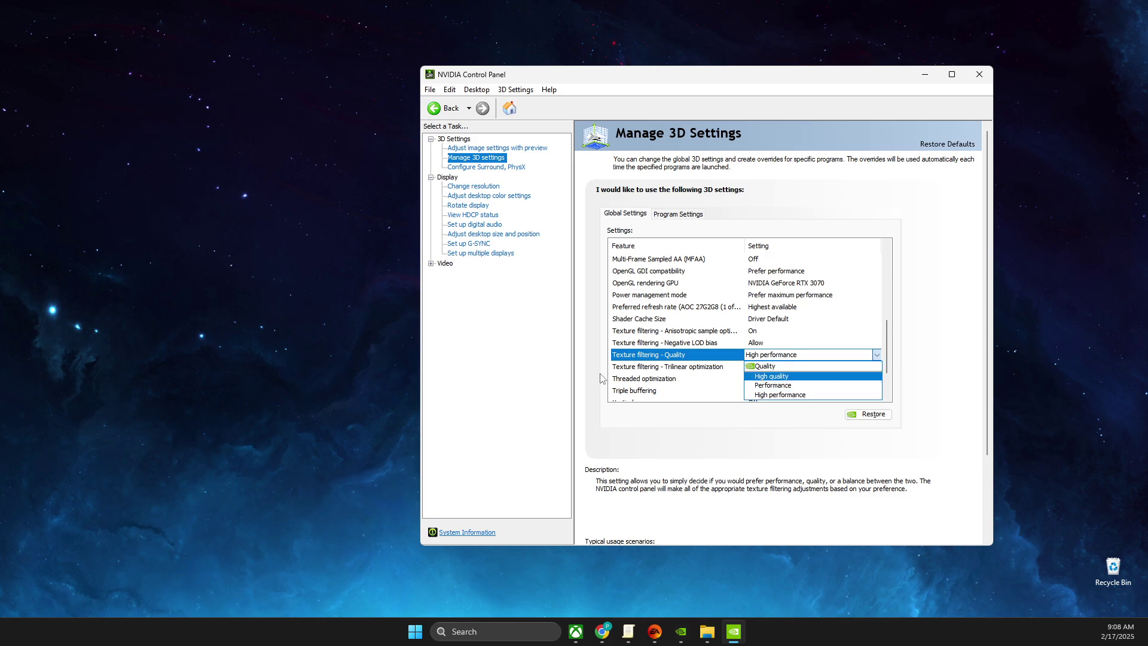
left_click(518, 394)
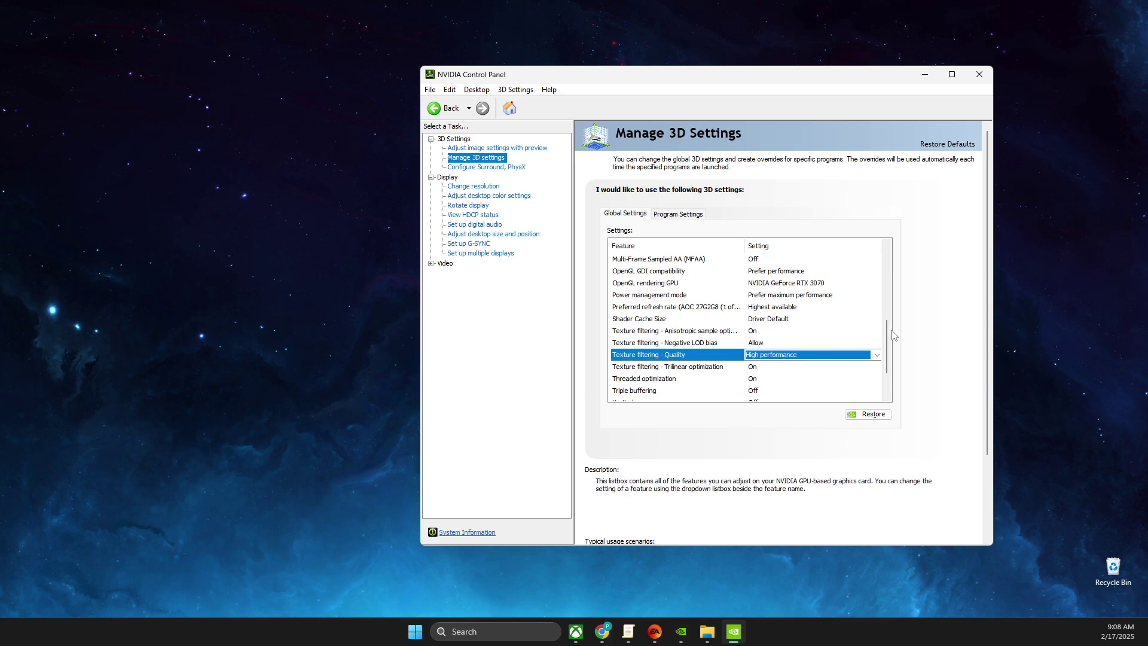
scroll(888, 337, "down", 2)
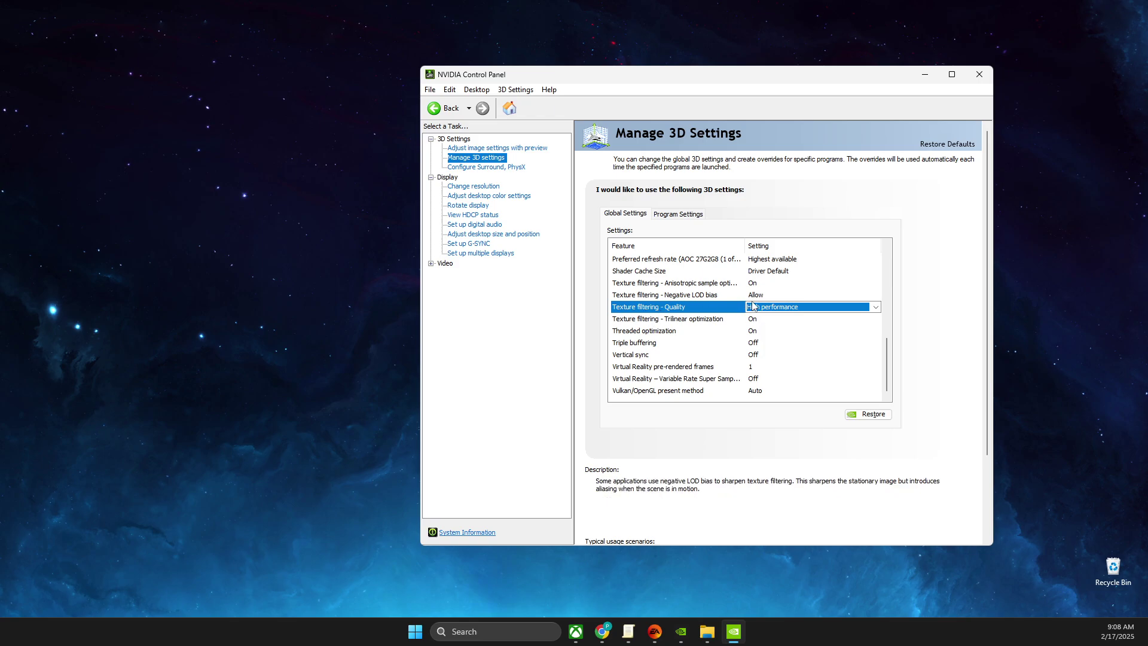
left_click(795, 307)
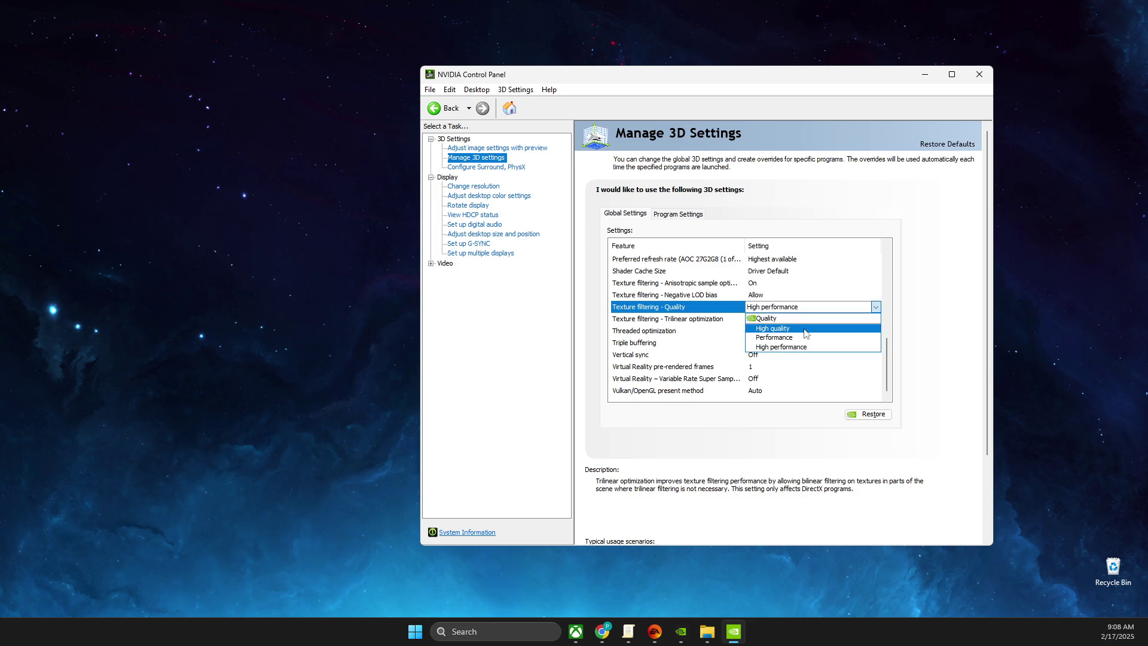
left_click(979, 74)
left_click(980, 75)
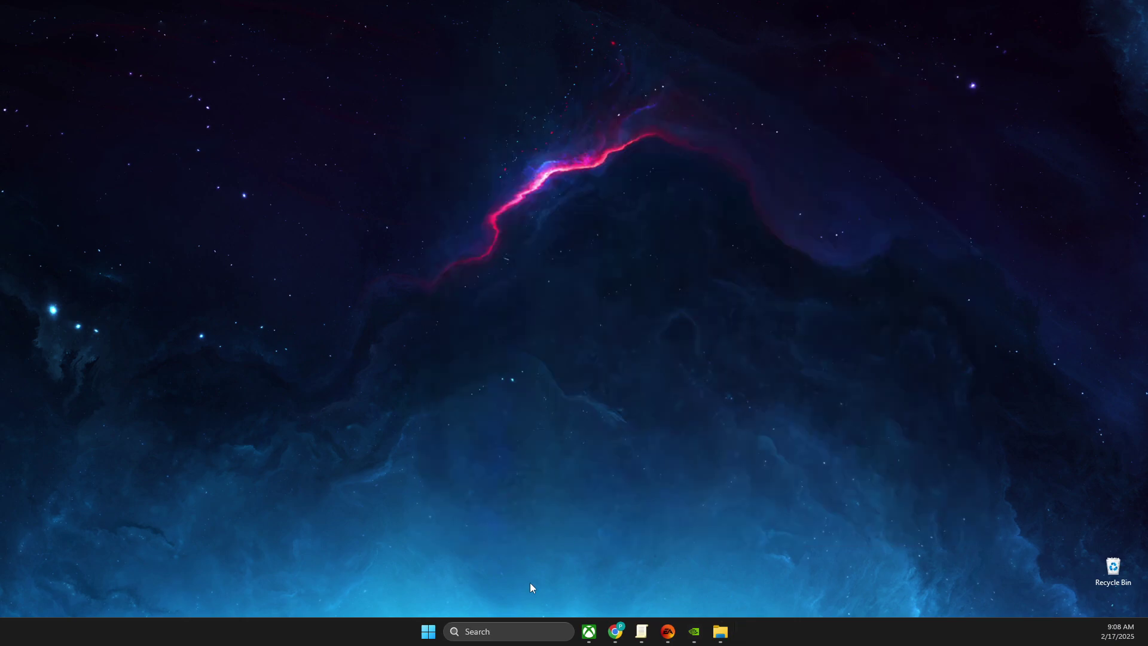
Search Windows for the power plan editor, review the available plans in Power Options, and close the window
left_click(519, 630)
type("editt")
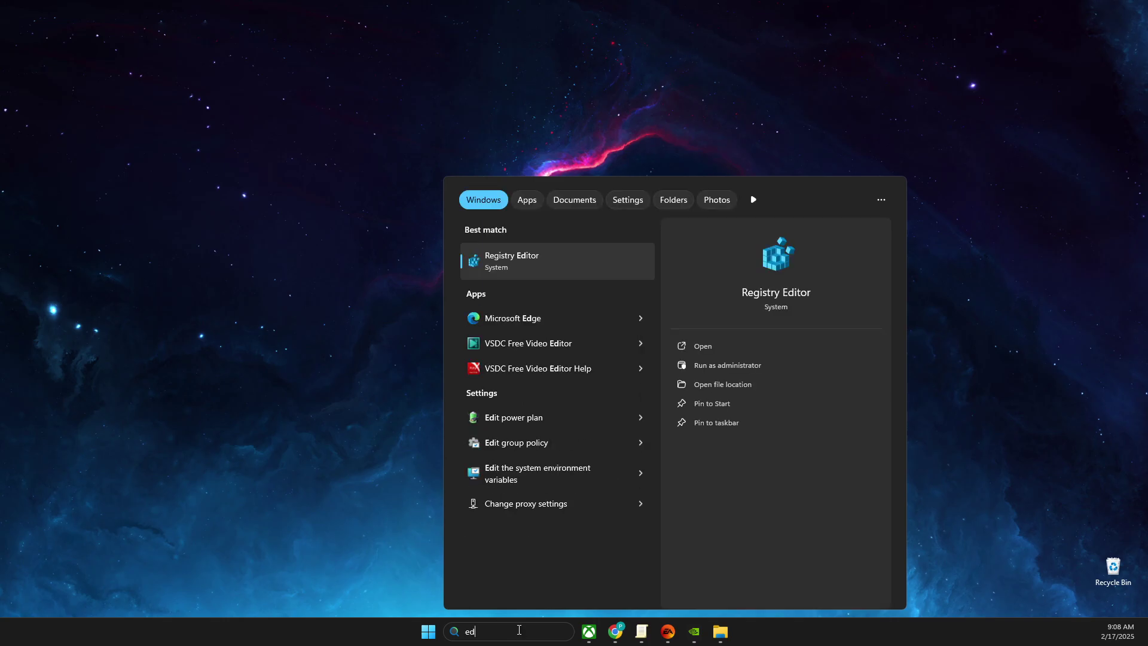
key("BackSpace")
key("BackSpace")
key("BackSpace")
key("BackSpace")
key("BackSpace")
type("power")
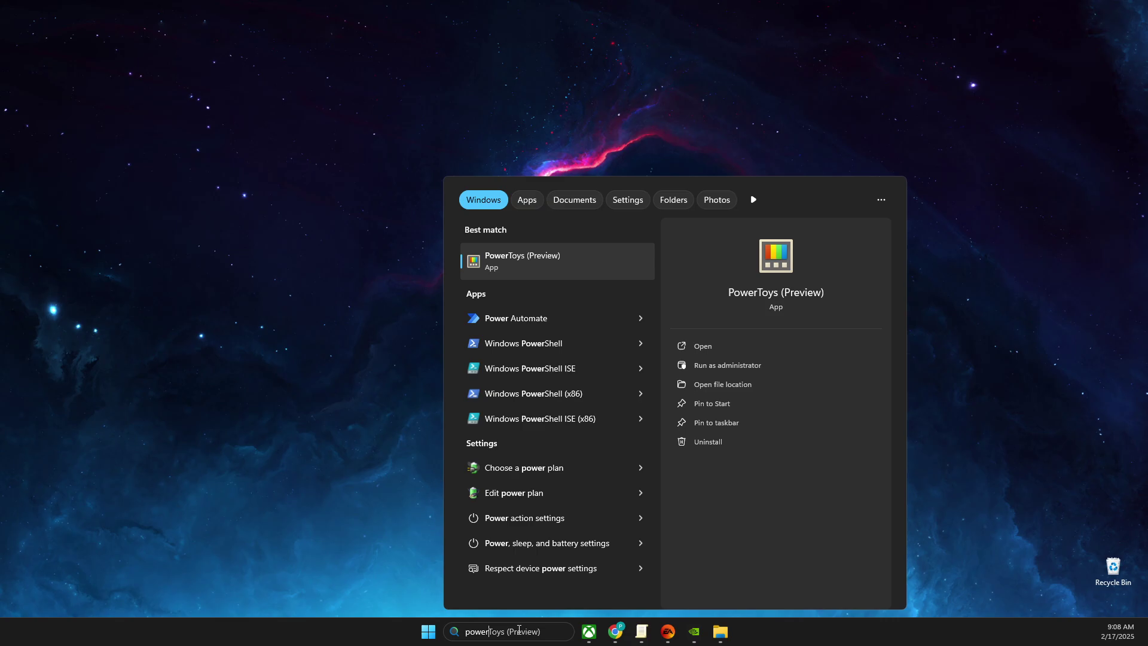
left_click(478, 493)
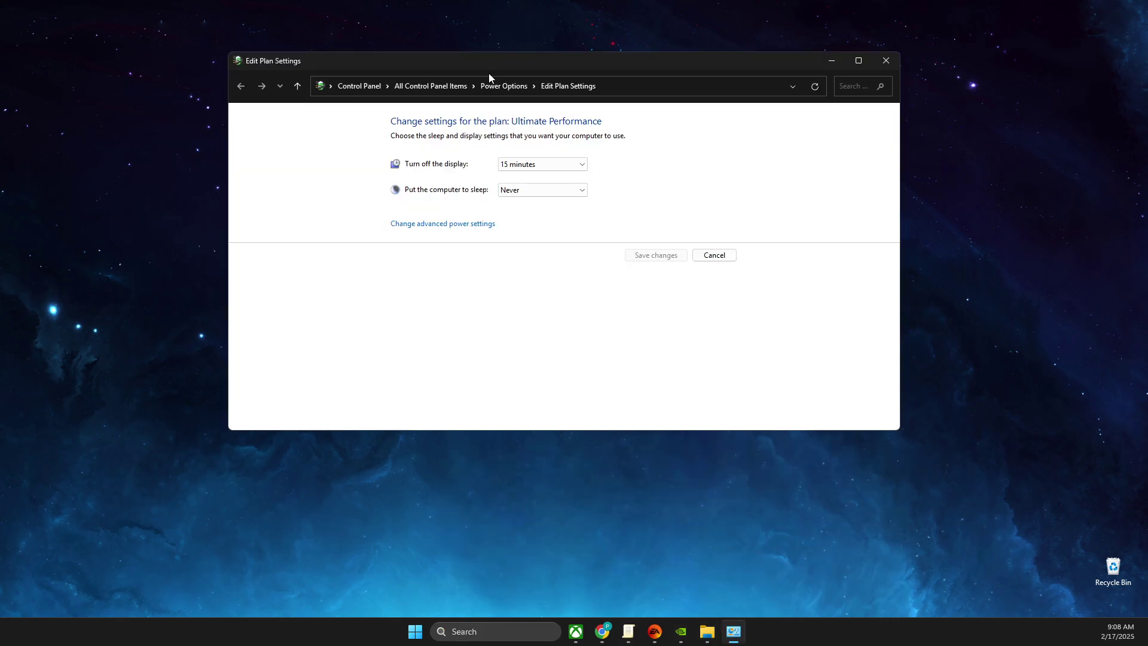
left_click(505, 86)
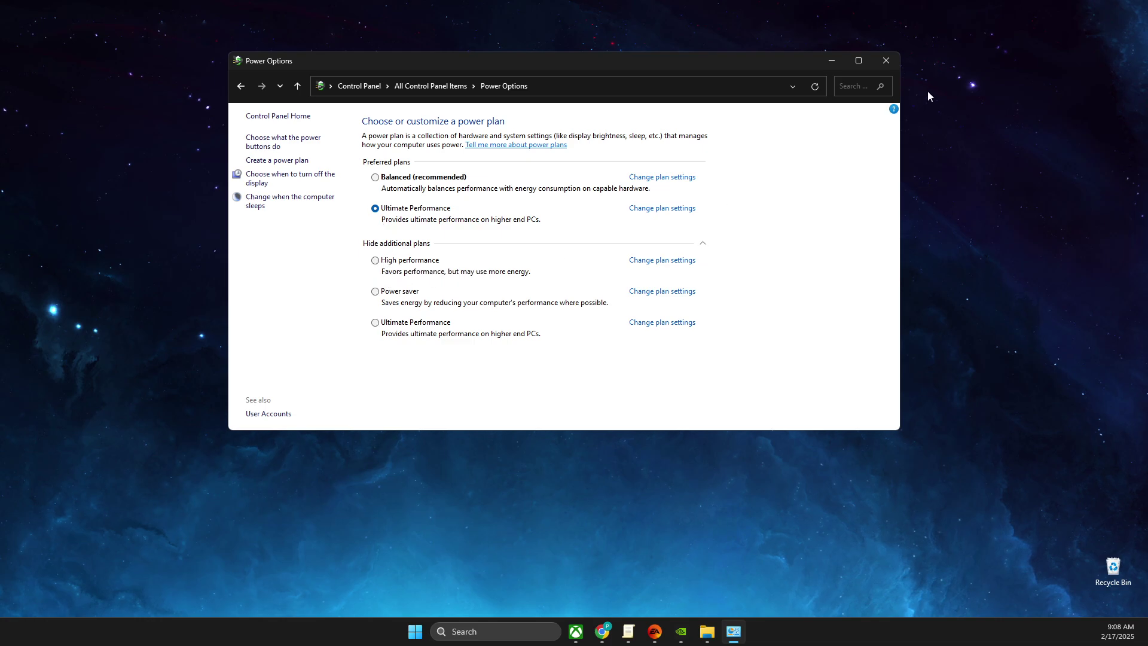
left_click(886, 63)
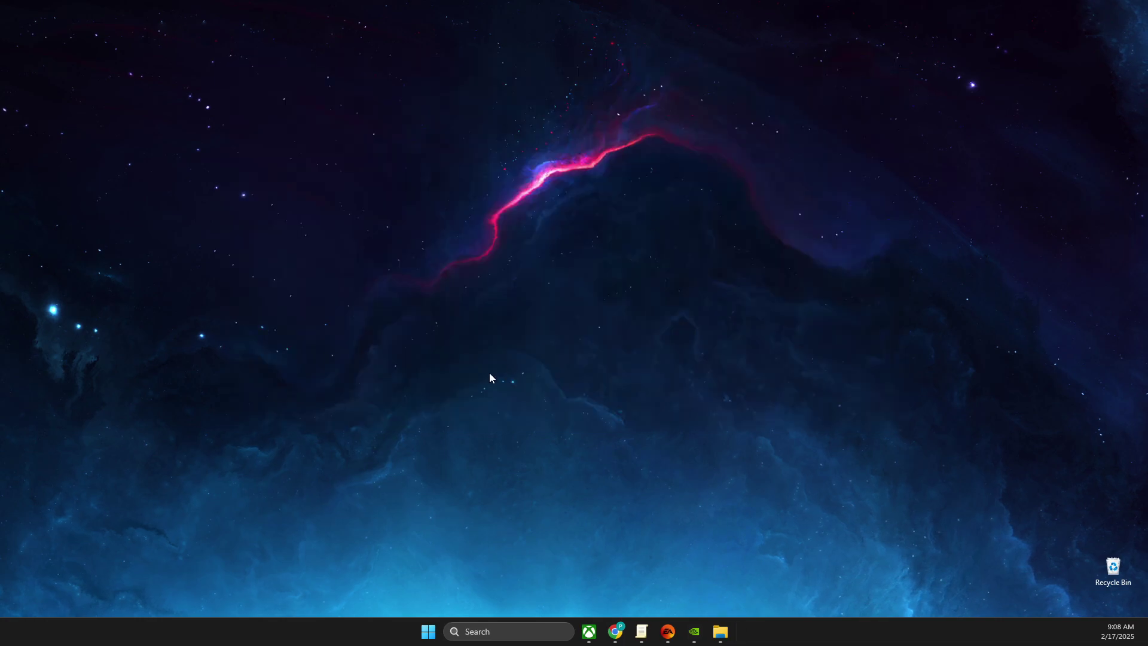
Open the advanced system settings, check the custom visual effects in Performance Options, and leave them as they are
left_click(511, 626)
type("view advanced system setti")
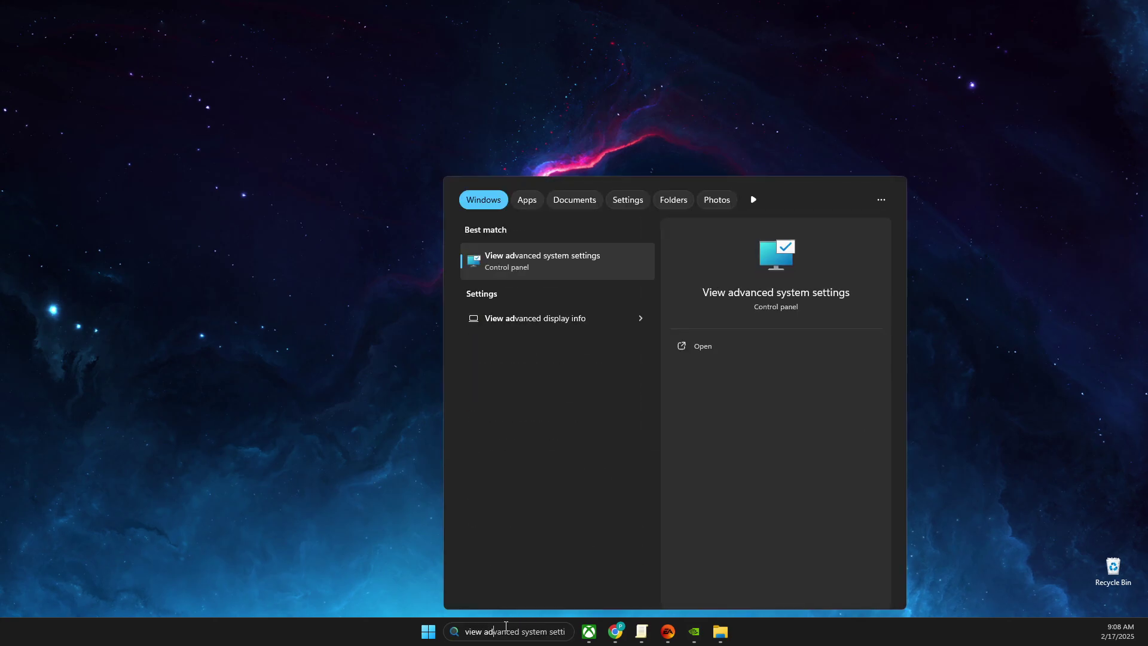
left_click(515, 258)
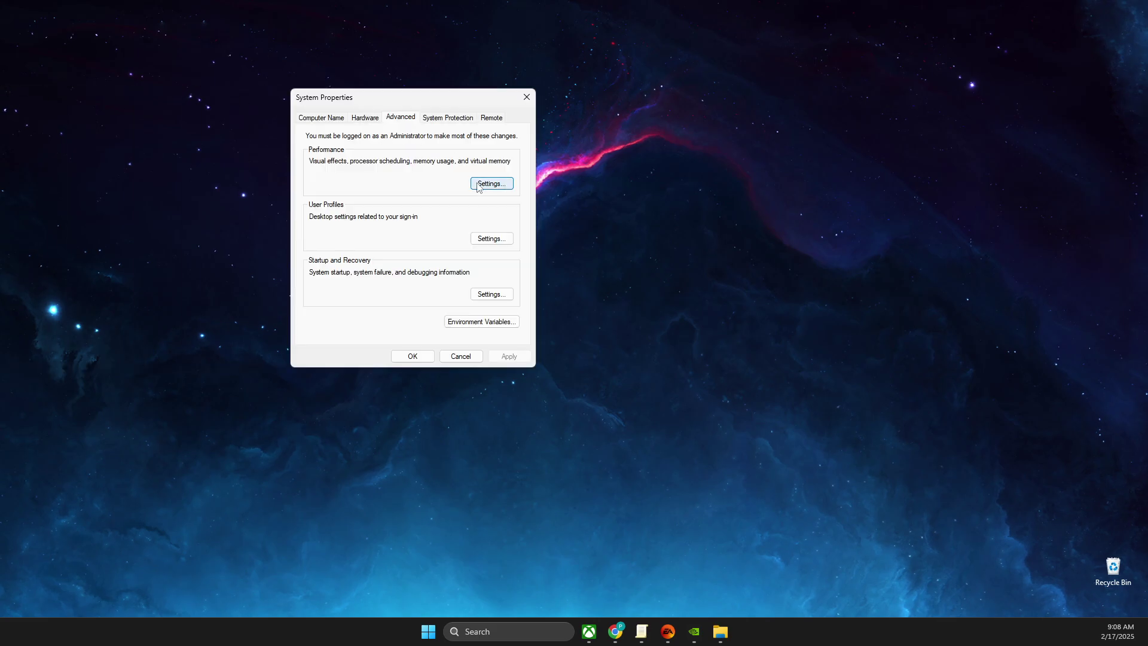
left_click(491, 184)
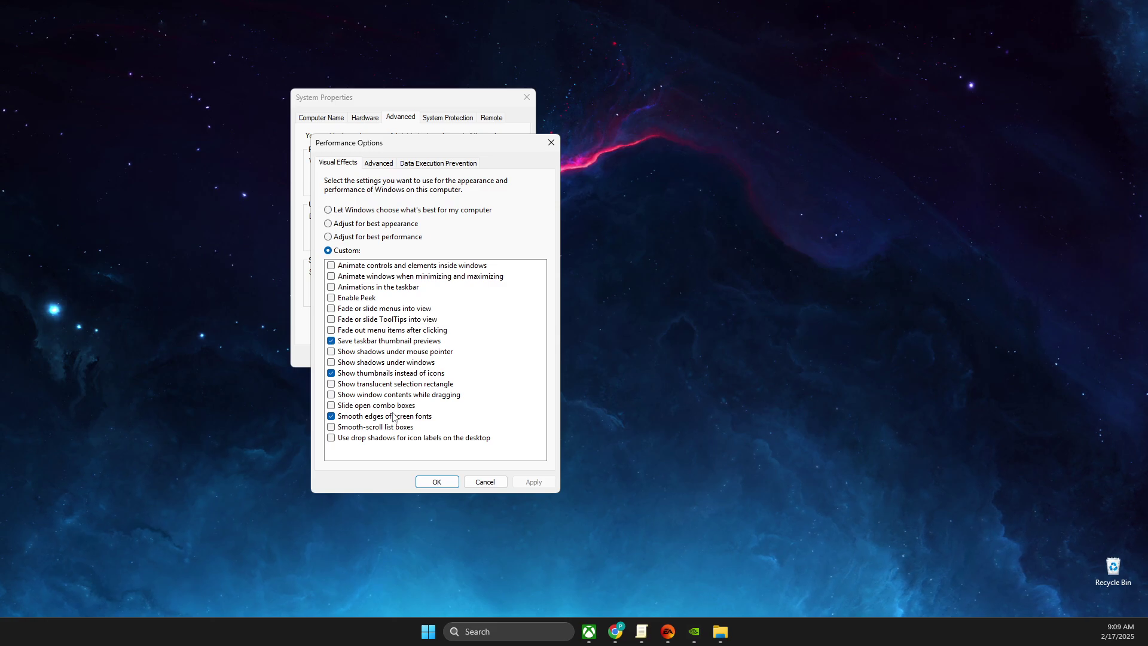
left_click(467, 478)
Turn off automatic paging file management in the Virtual Memory settings and choose a custom size for drive E:
left_click(506, 185)
left_click(386, 166)
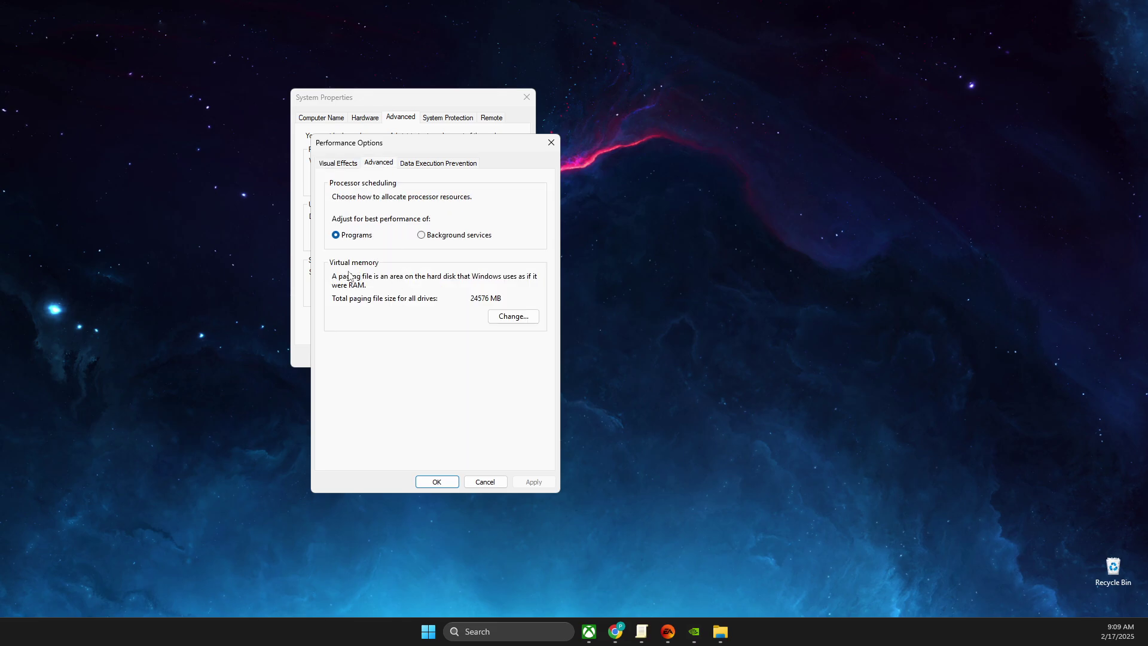
left_click(517, 317)
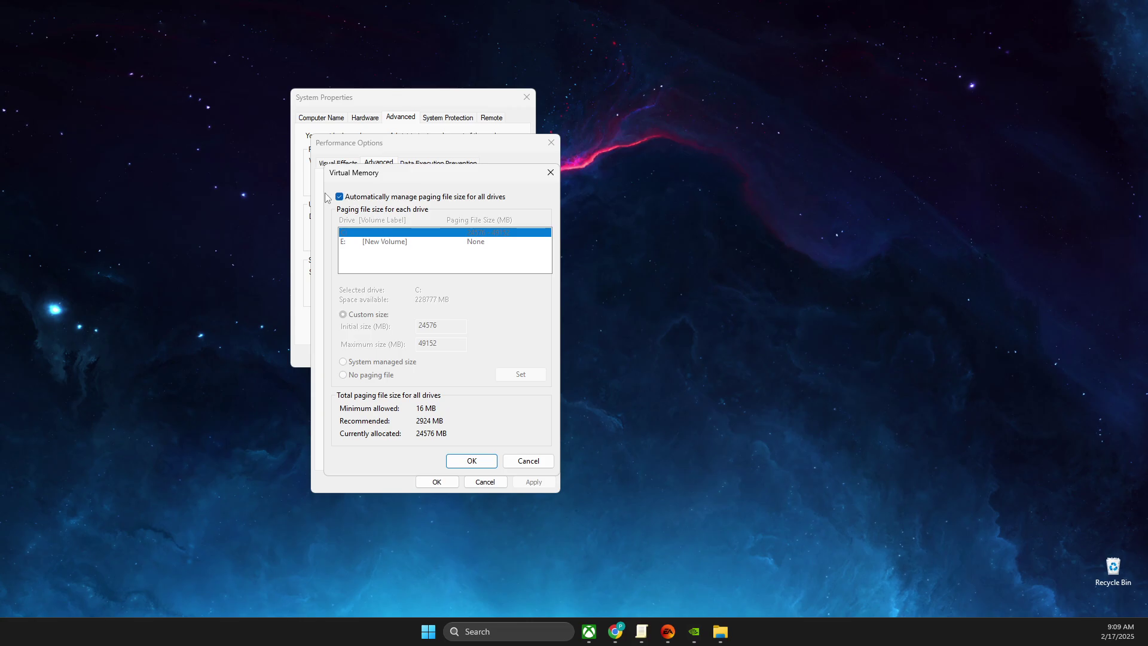
left_click(339, 197)
left_click(350, 241)
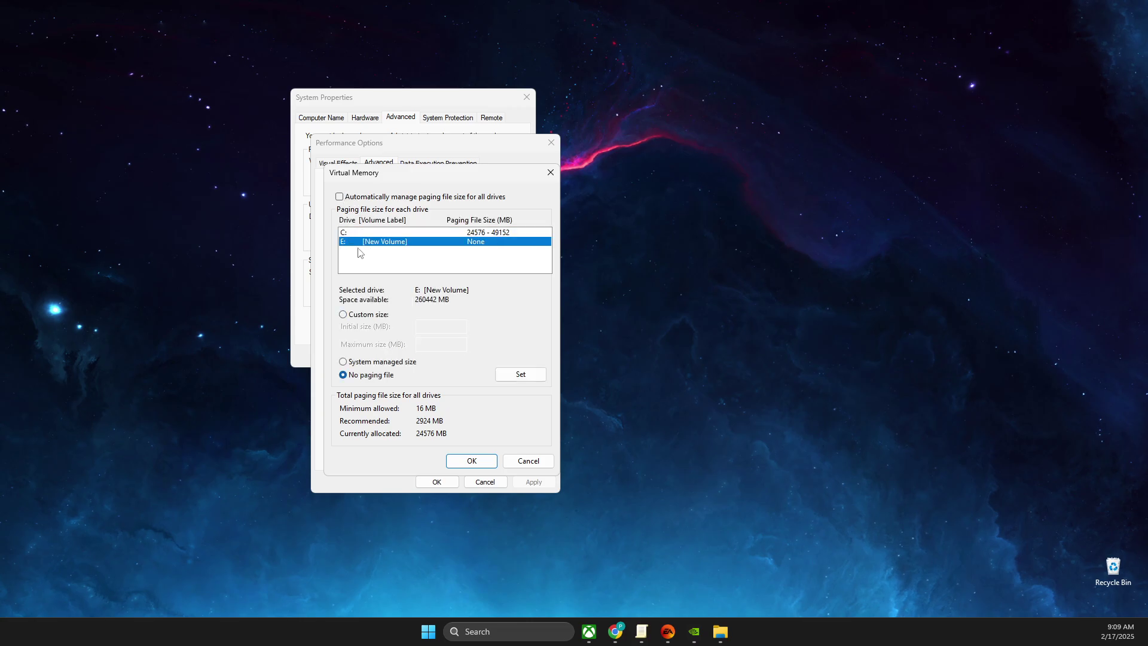
left_click(343, 314)
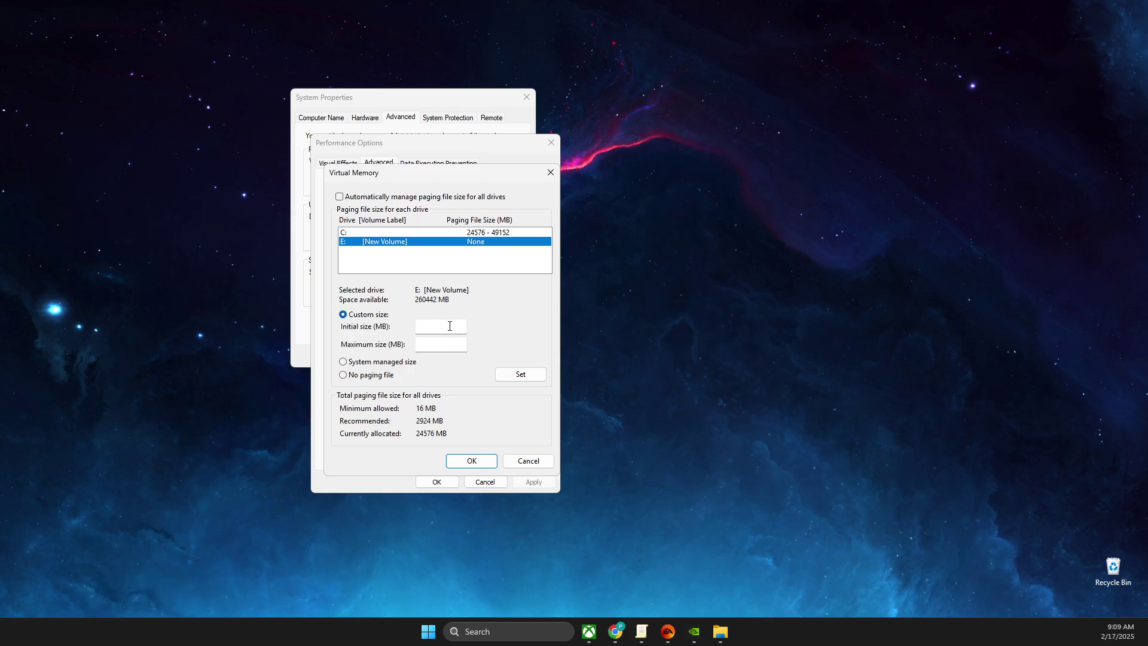
Look up the installed physical memory (RAM) in System Information and close the window
left_click(496, 629)
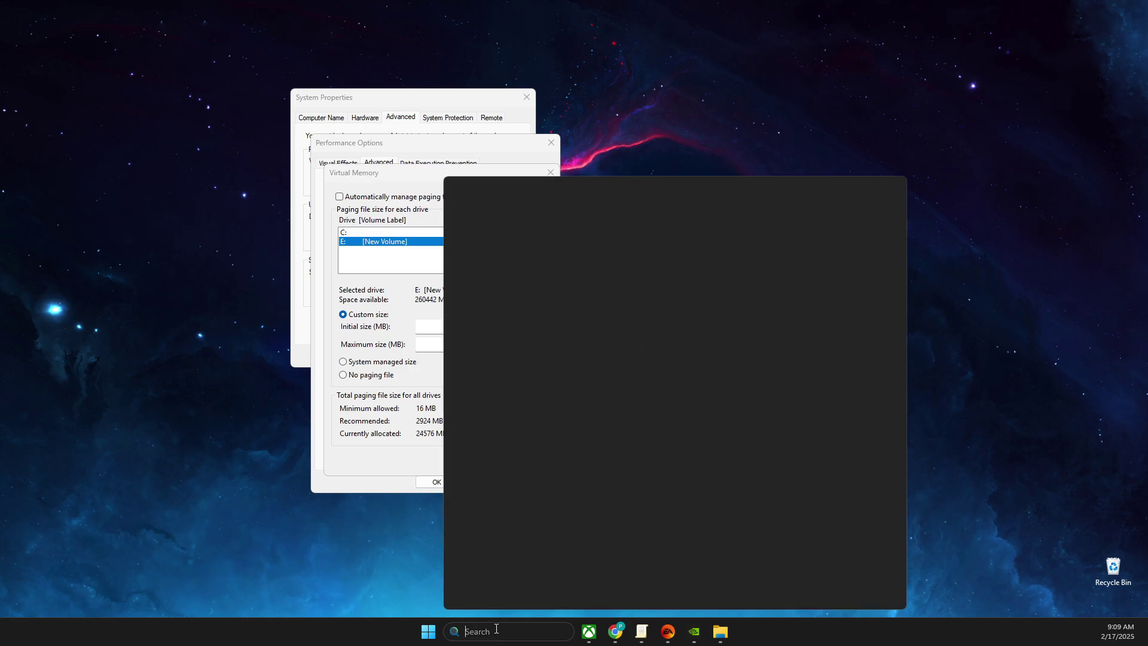
type("system information")
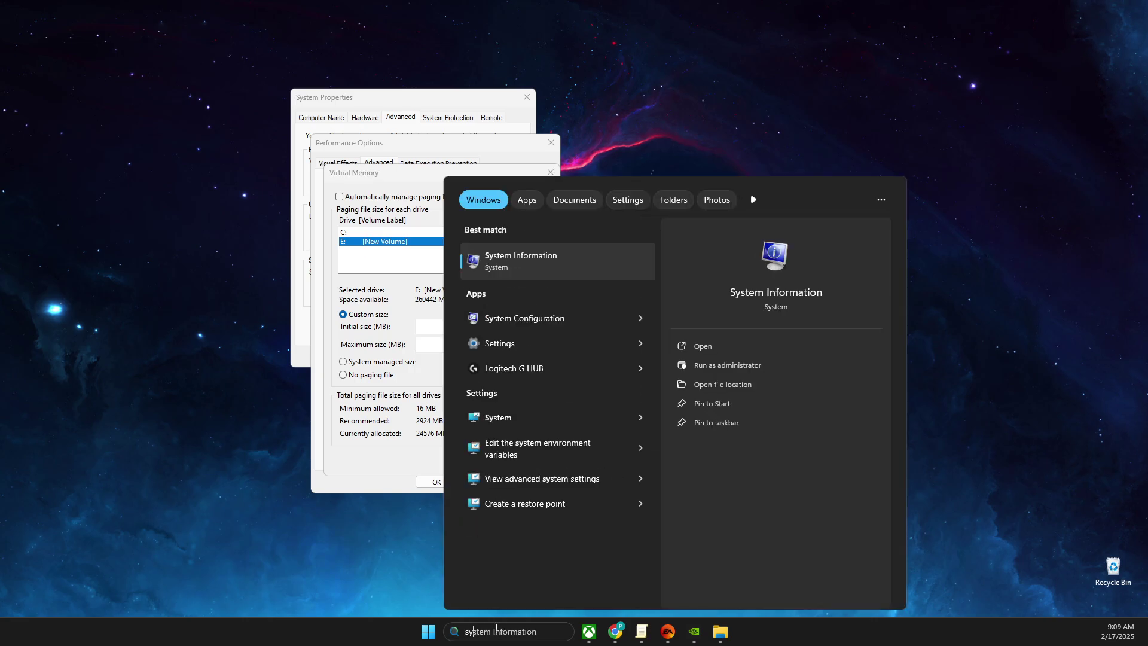
left_click(528, 255)
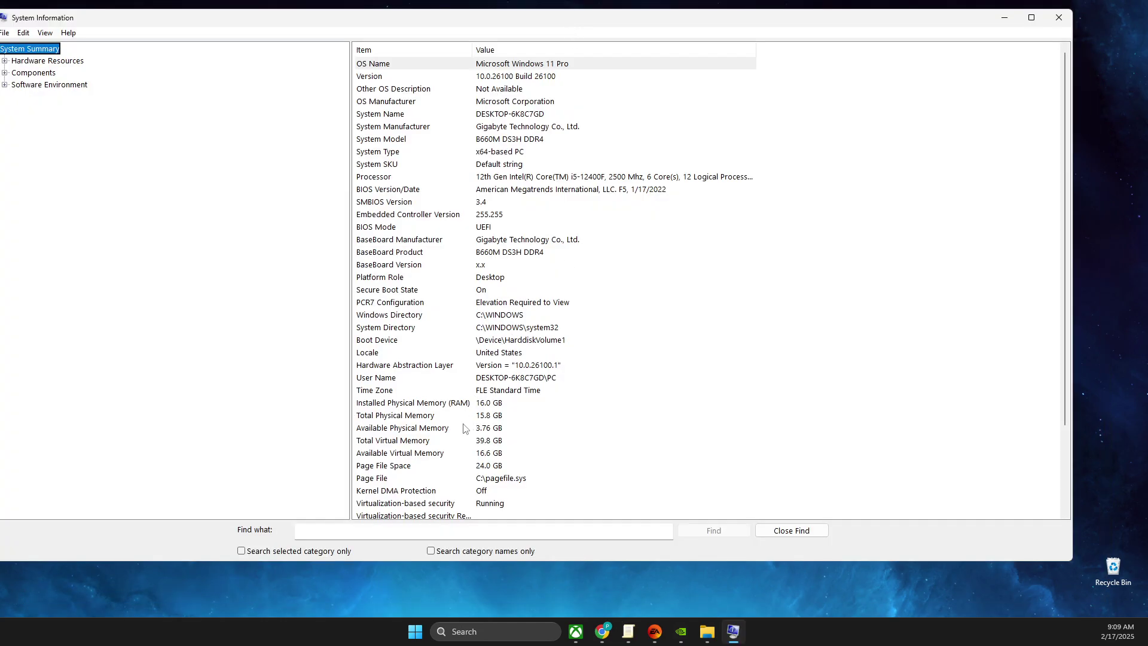
left_click(463, 428)
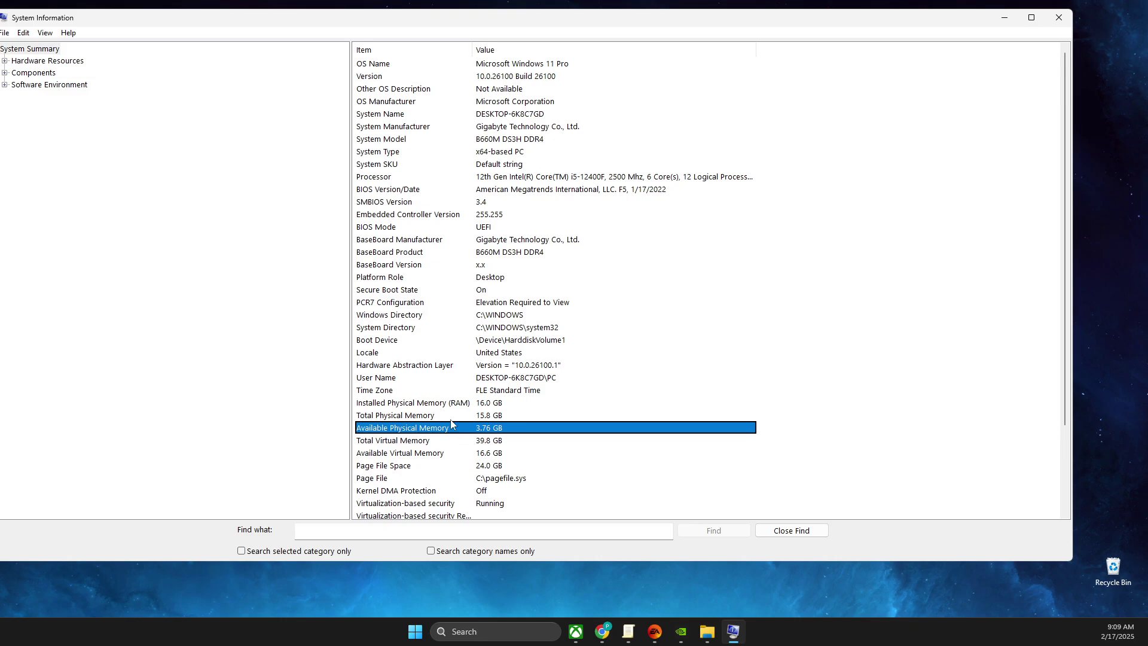
left_click(424, 404)
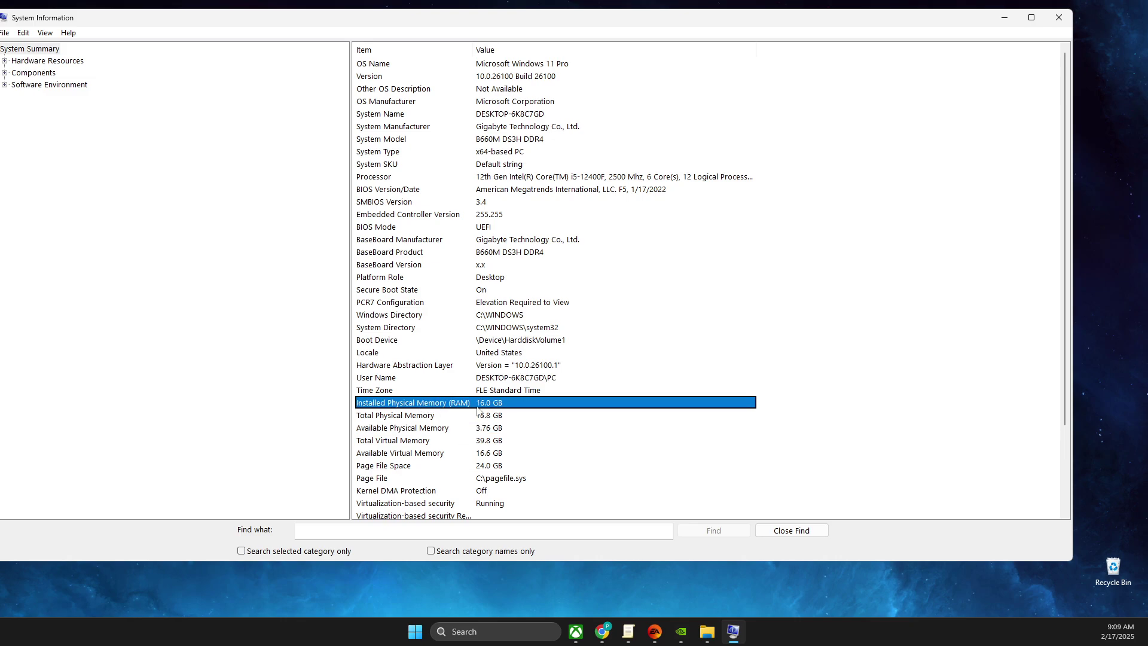
left_click(1058, 18)
Open Calculator and multiply the 16 GB of installed RAM by 1024 to convert it to megabytes
left_click(505, 631)
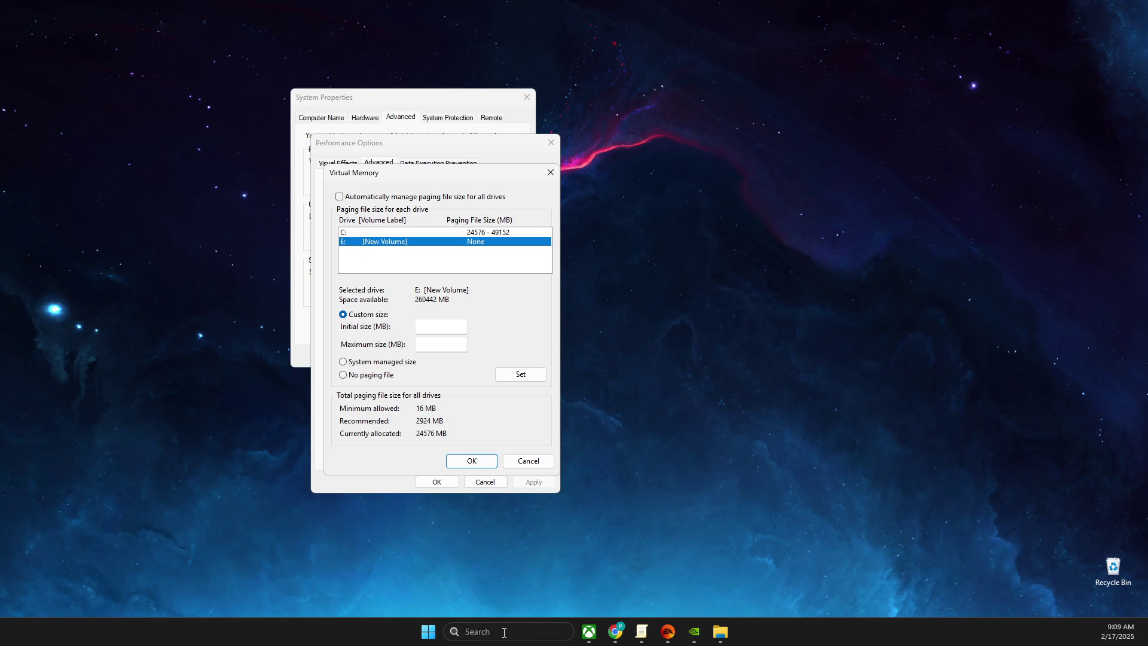
type("calculator")
left_click(506, 273)
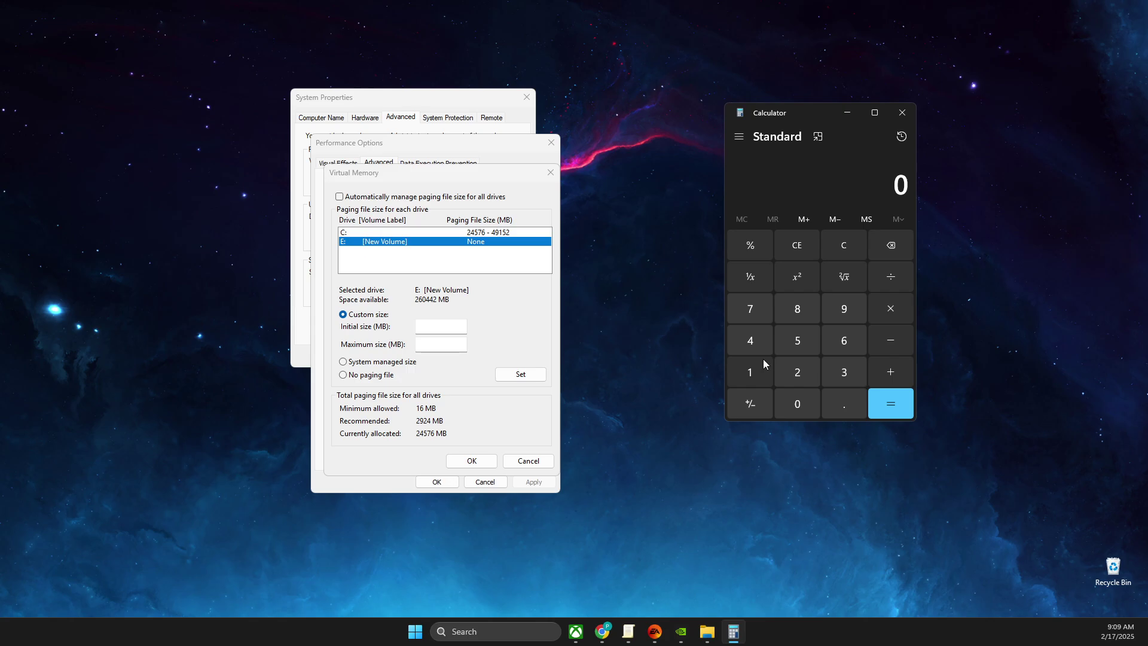
left_click(758, 372)
left_click(851, 339)
left_click(878, 317)
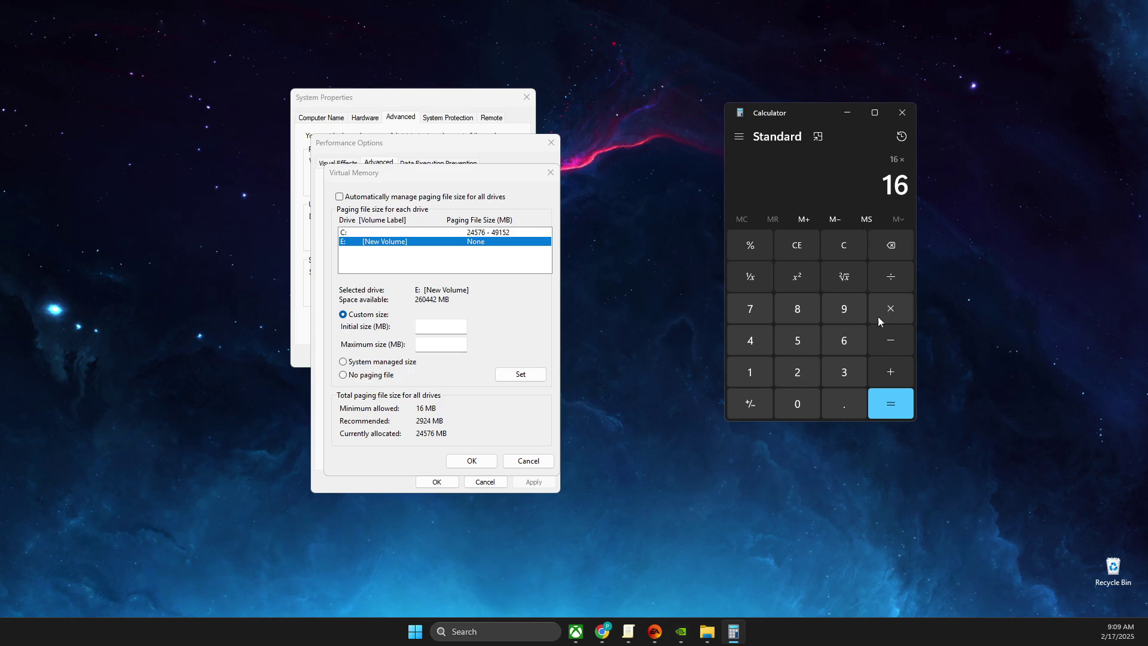
left_click(749, 373)
left_click(797, 402)
left_click(790, 376)
left_click(750, 341)
Multiply the converted RAM size by 1.5 to work out the initial paging file size for drive E:
left_click(890, 309)
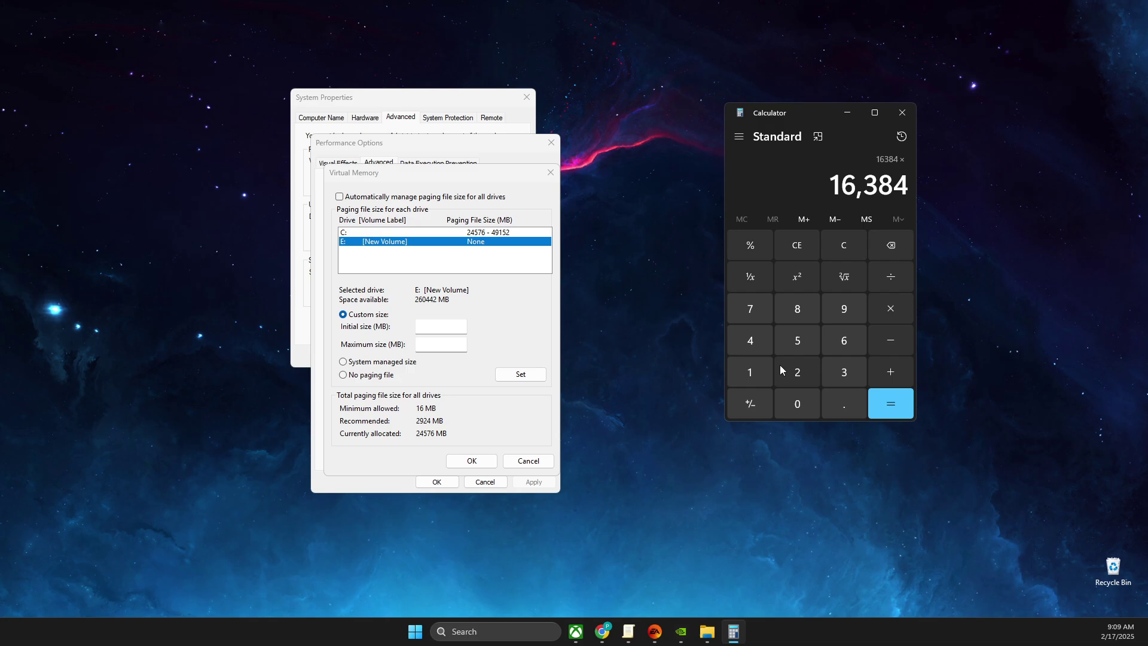
left_click(763, 371)
left_click(836, 394)
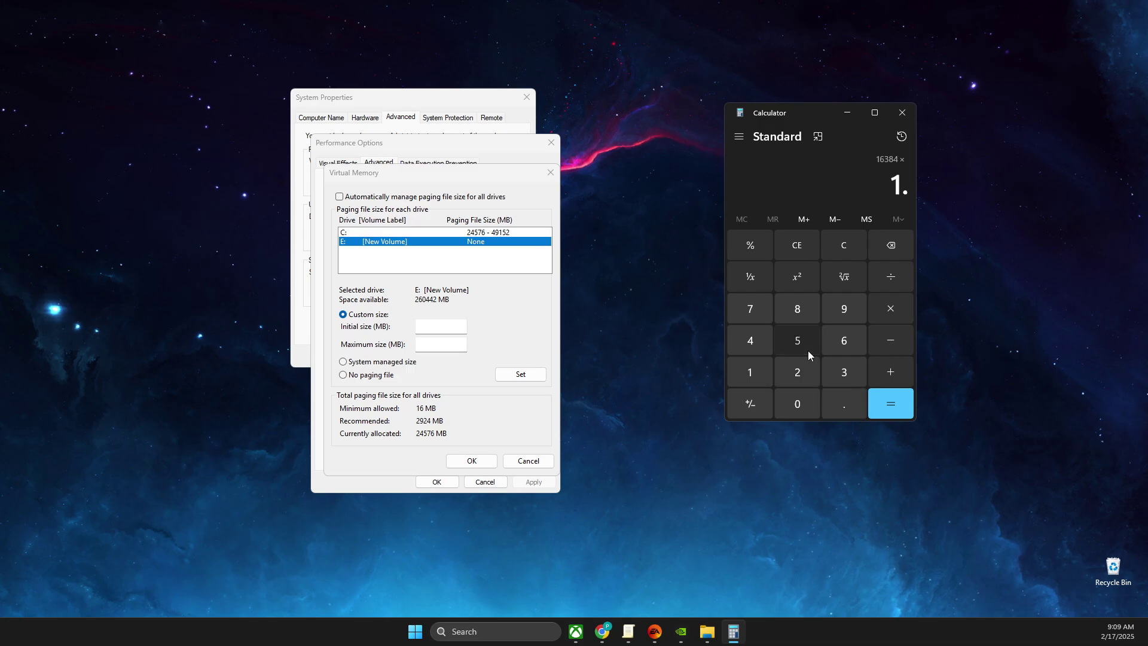
left_click(807, 346)
key("Return")
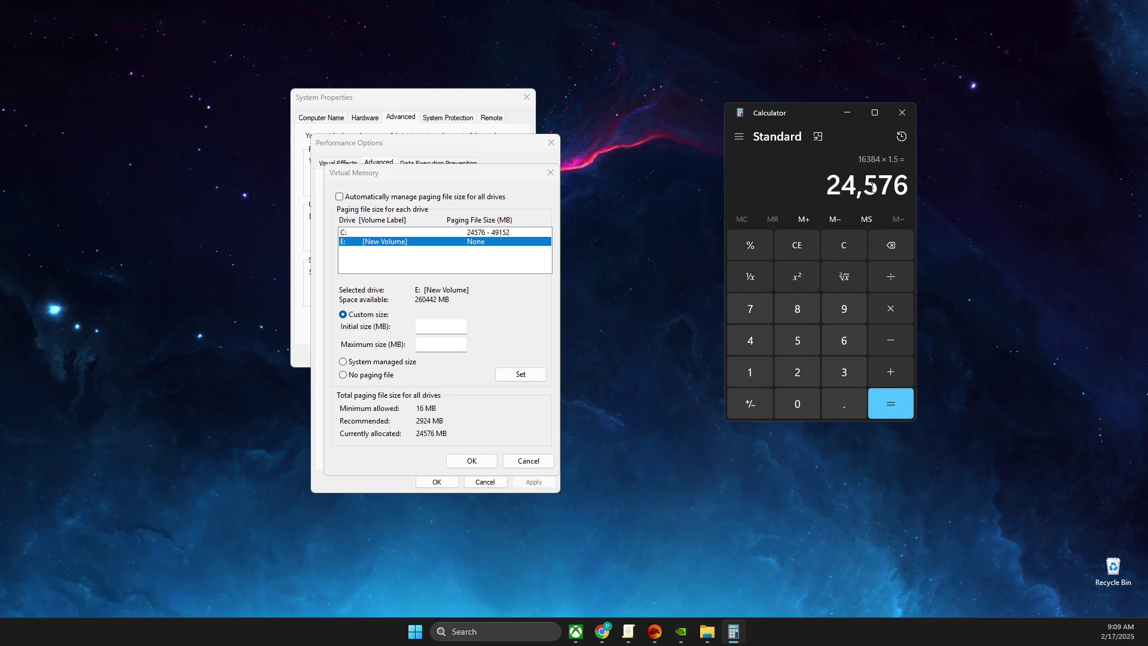
left_click_drag(878, 185, 909, 186)
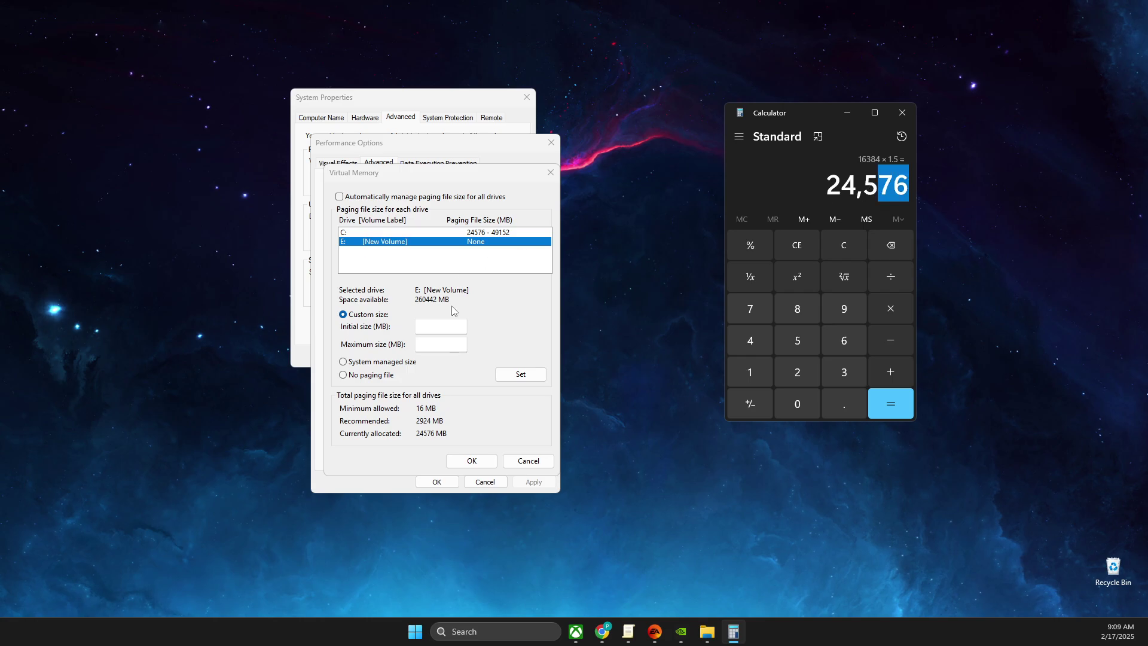
left_click(441, 326)
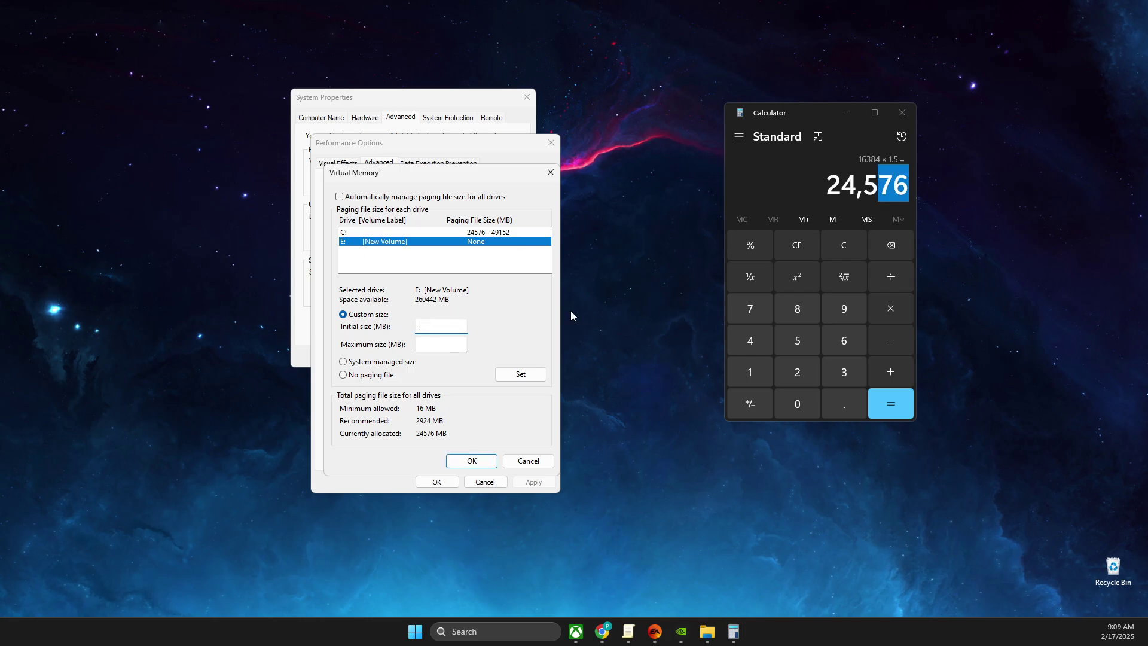
Clear the calculation and compute 16 × 1024 × 3 to work out the maximum paging file size
left_click(845, 245)
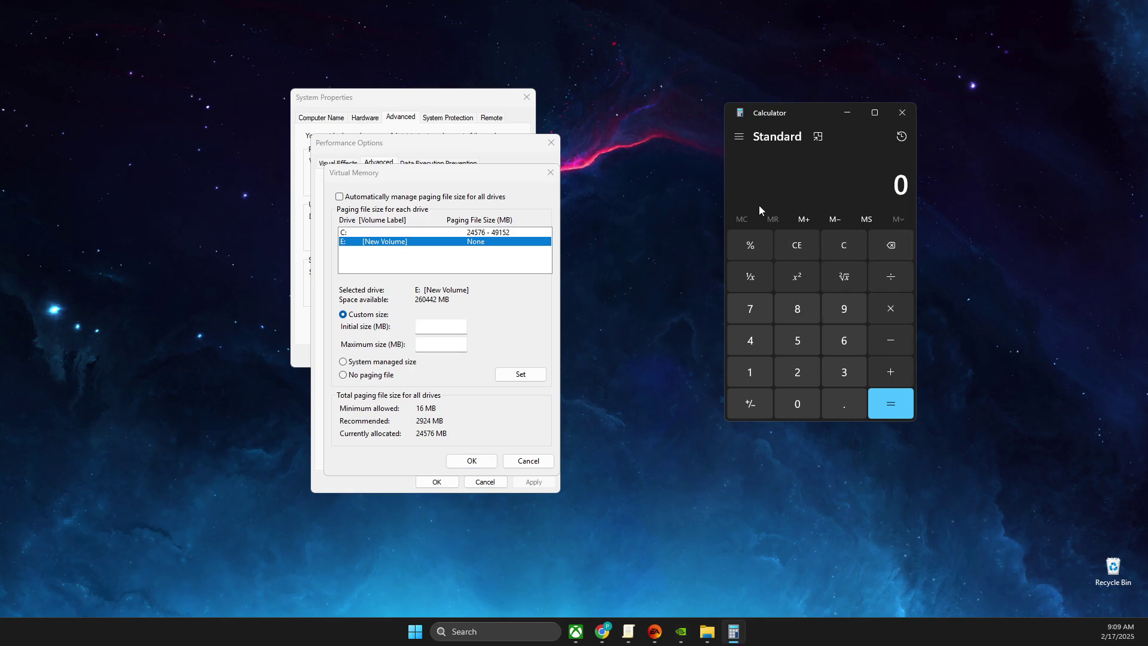
left_click(757, 370)
left_click(833, 339)
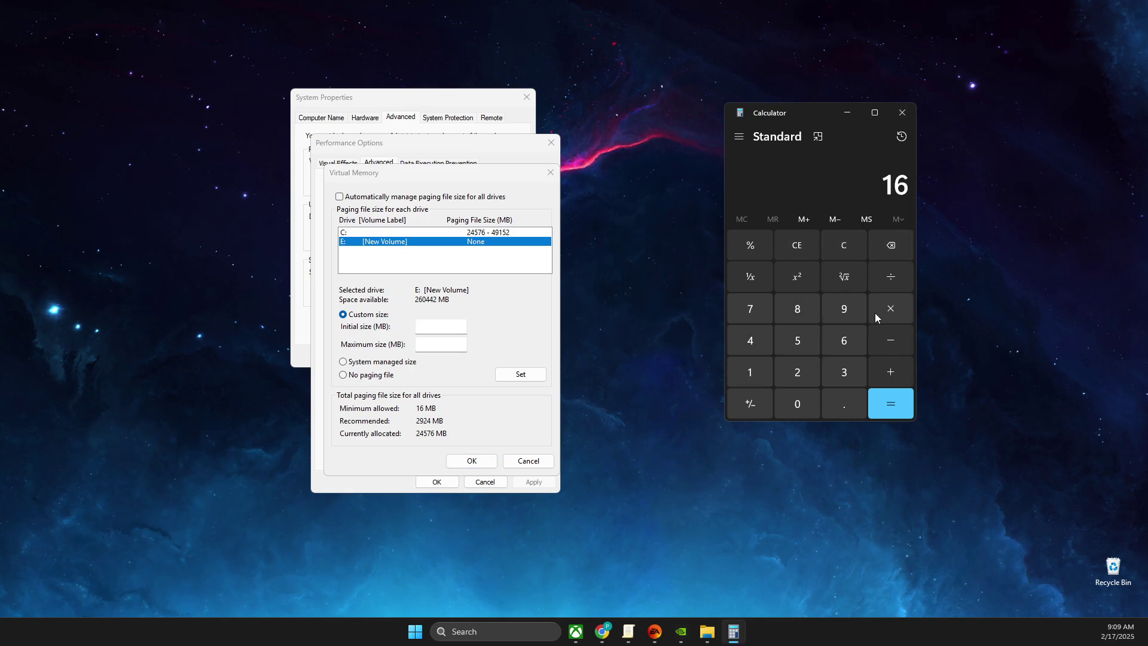
left_click(755, 381)
left_click(797, 401)
left_click(797, 372)
left_click(754, 340)
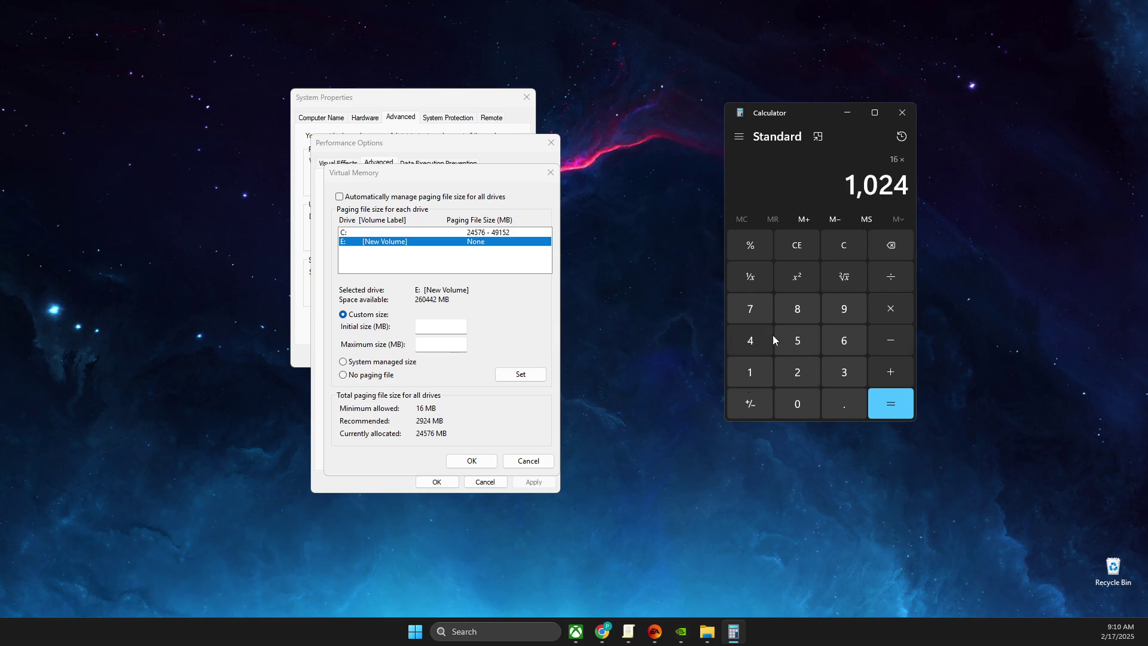
left_click(881, 310)
left_click(850, 372)
left_click(877, 391)
left_click_drag(841, 176, 908, 184)
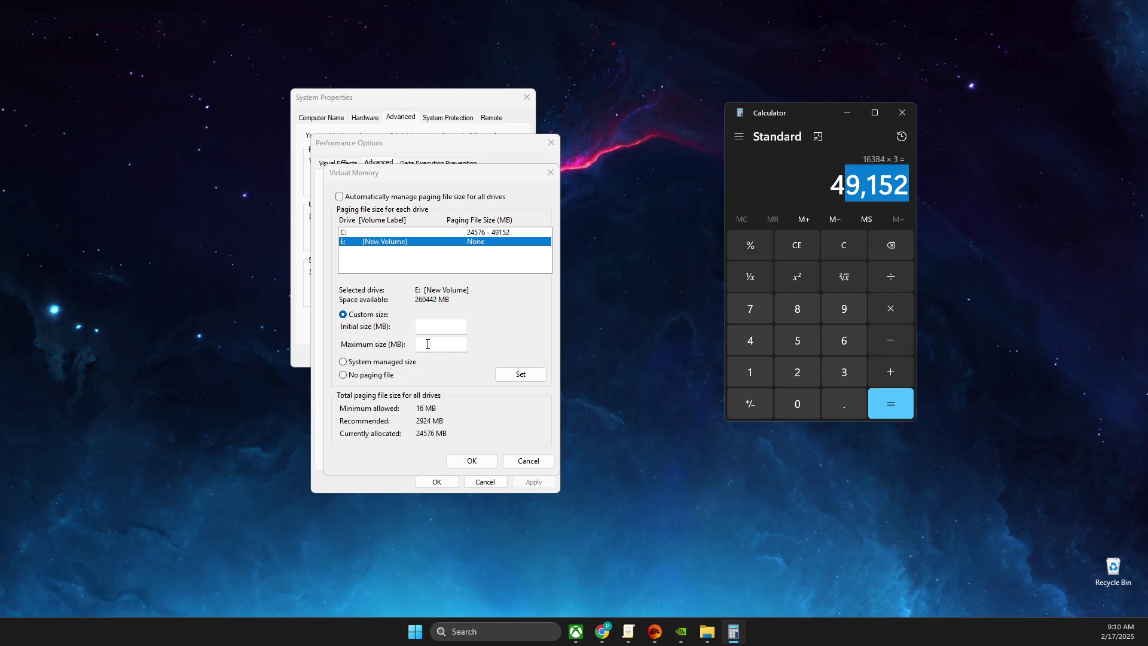
Cancel the Virtual Memory and Performance Options dialogs without saving, and close System Properties and Calculator
left_click(520, 461)
left_click(485, 481)
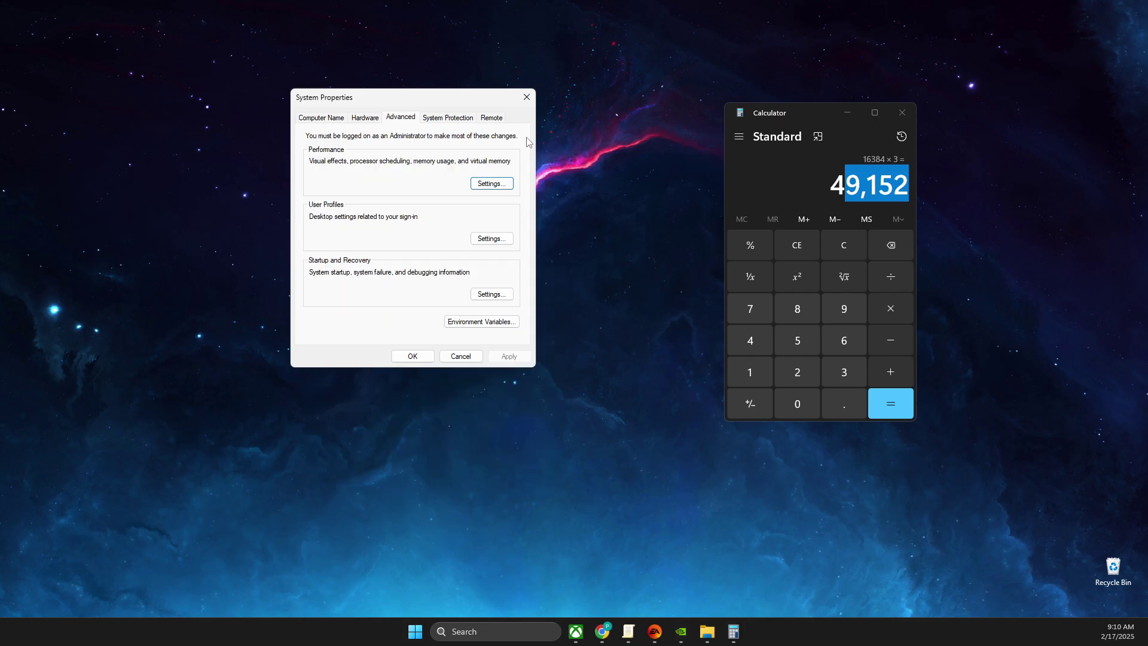
left_click(526, 97)
left_click(902, 112)
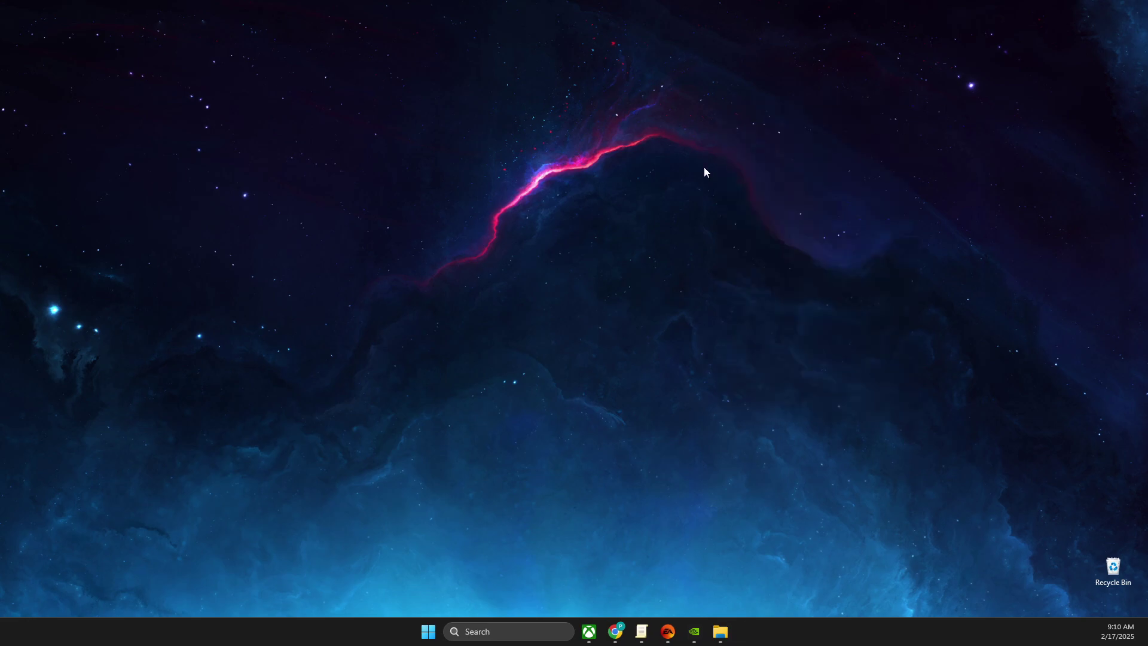
left_click(456, 626)
type("sys")
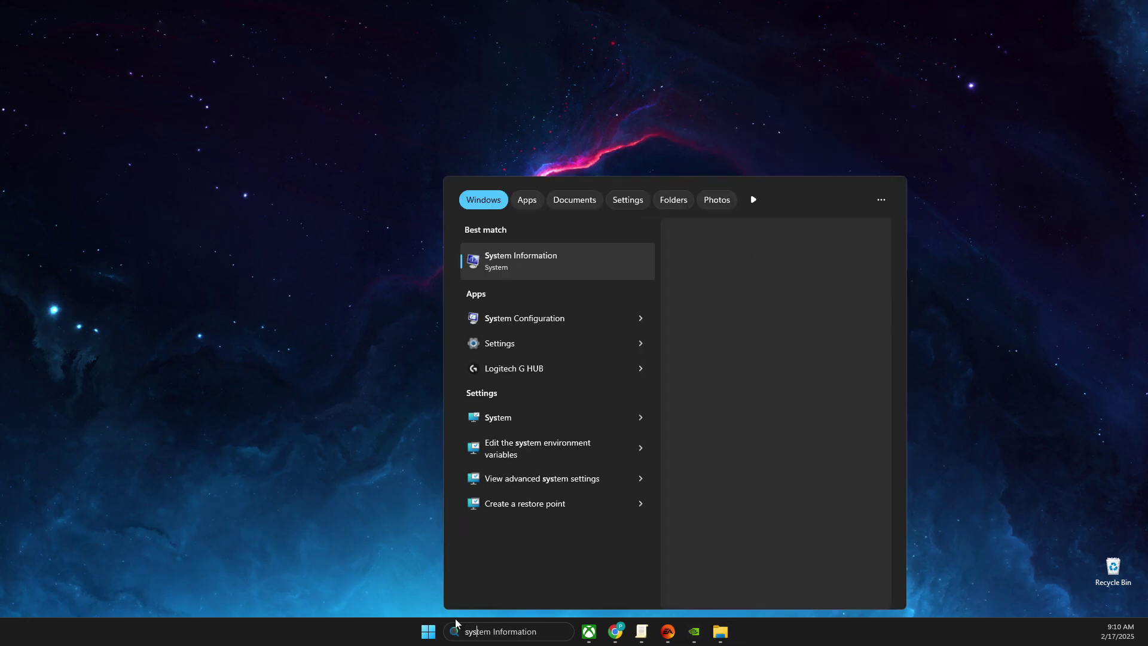
type("t")
left_click(514, 251)
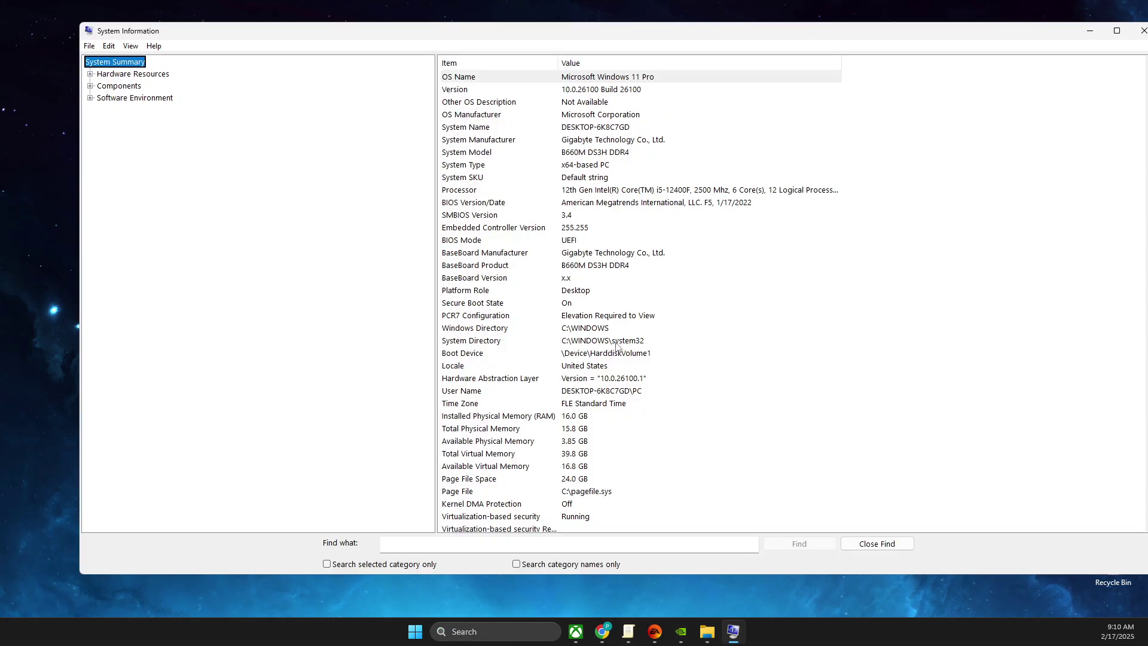
left_click(1139, 31)
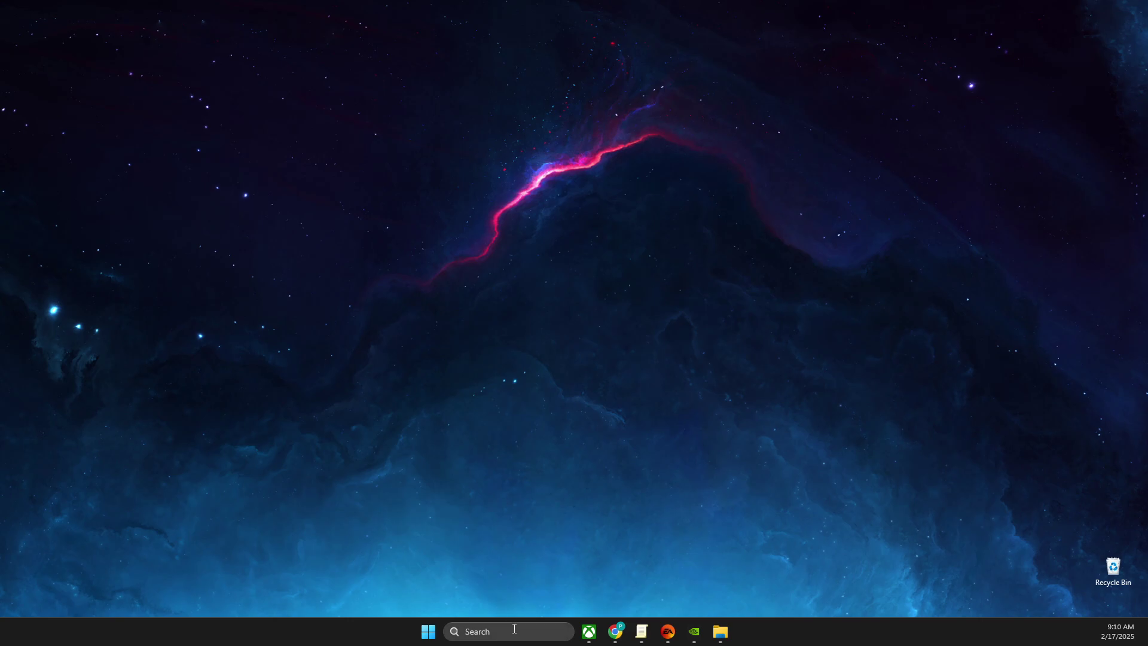
Open System Configuration, review the services with all Microsoft services hidden, and close it without applying changes
left_click(514, 628)
type("sys")
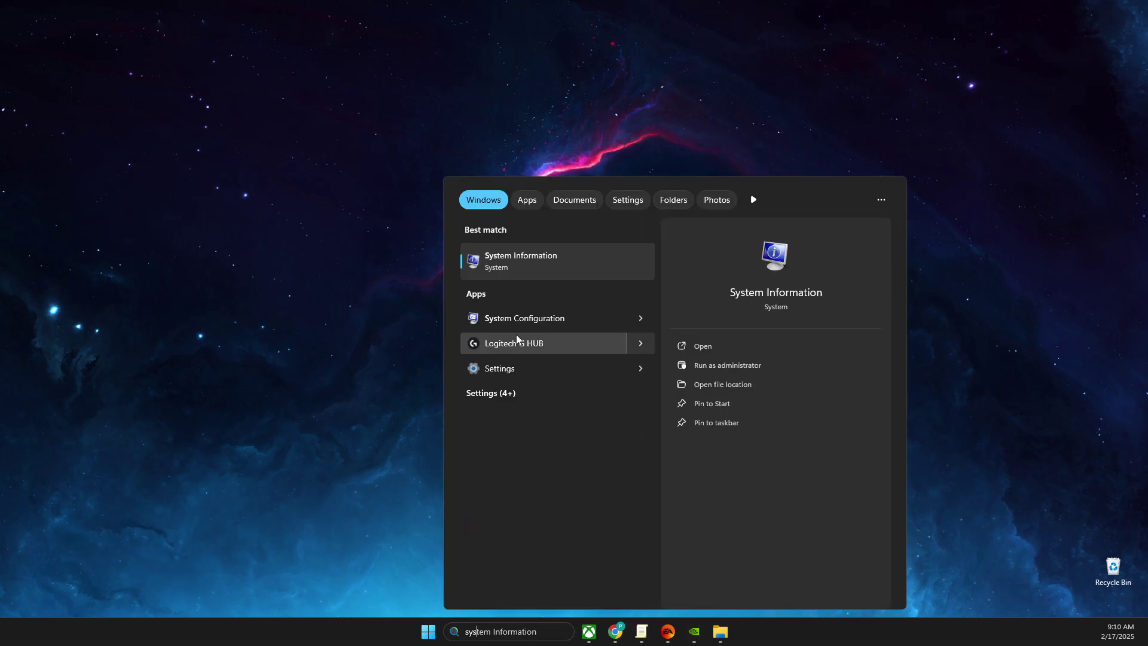
left_click(510, 322)
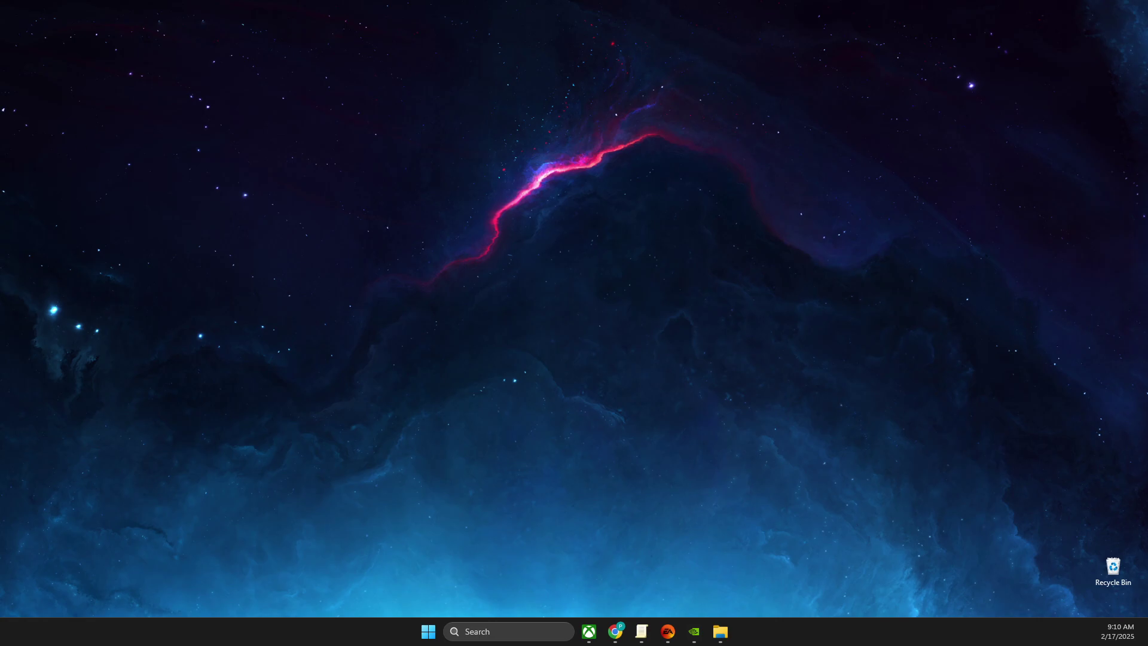
left_click(466, 215)
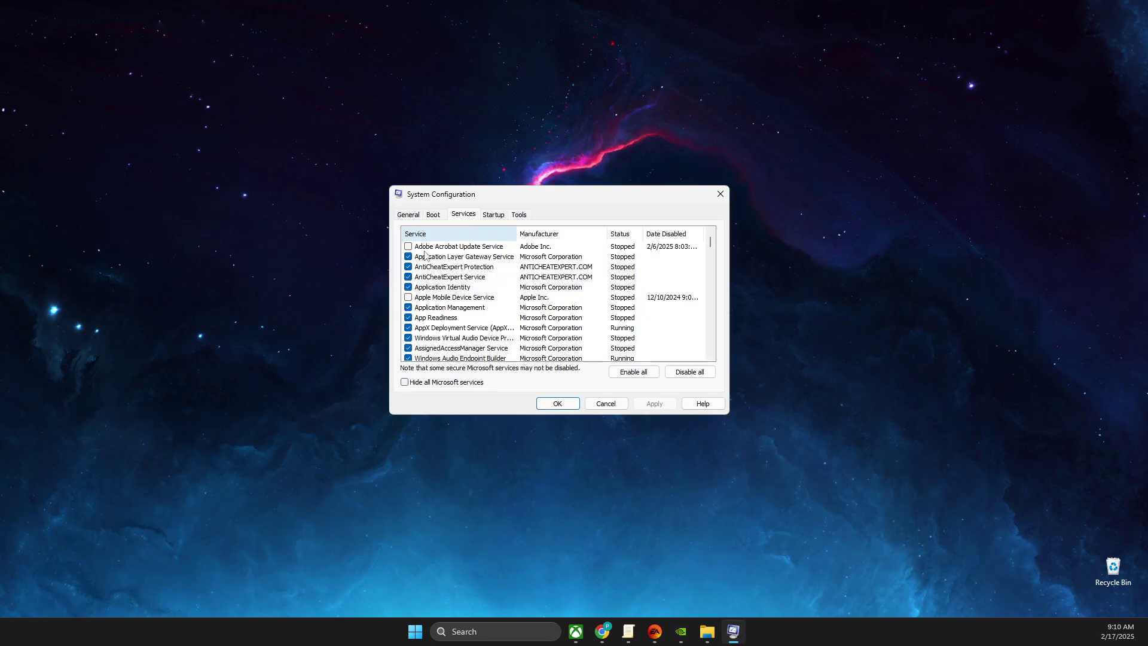
left_click(411, 382)
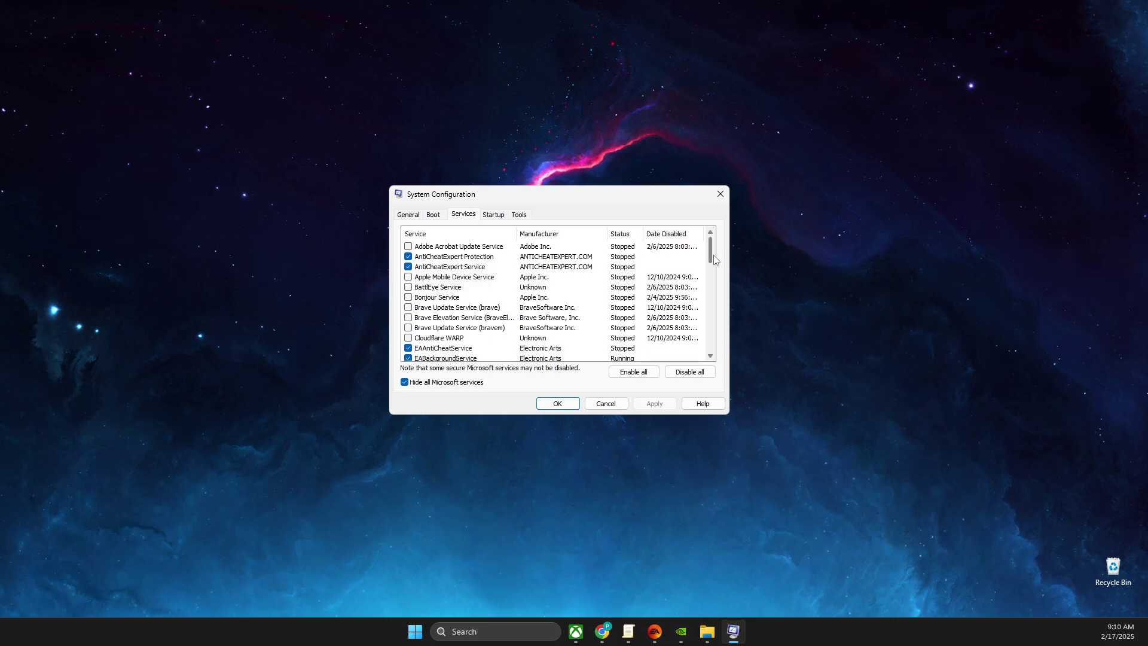
left_click_drag(714, 259, 710, 321)
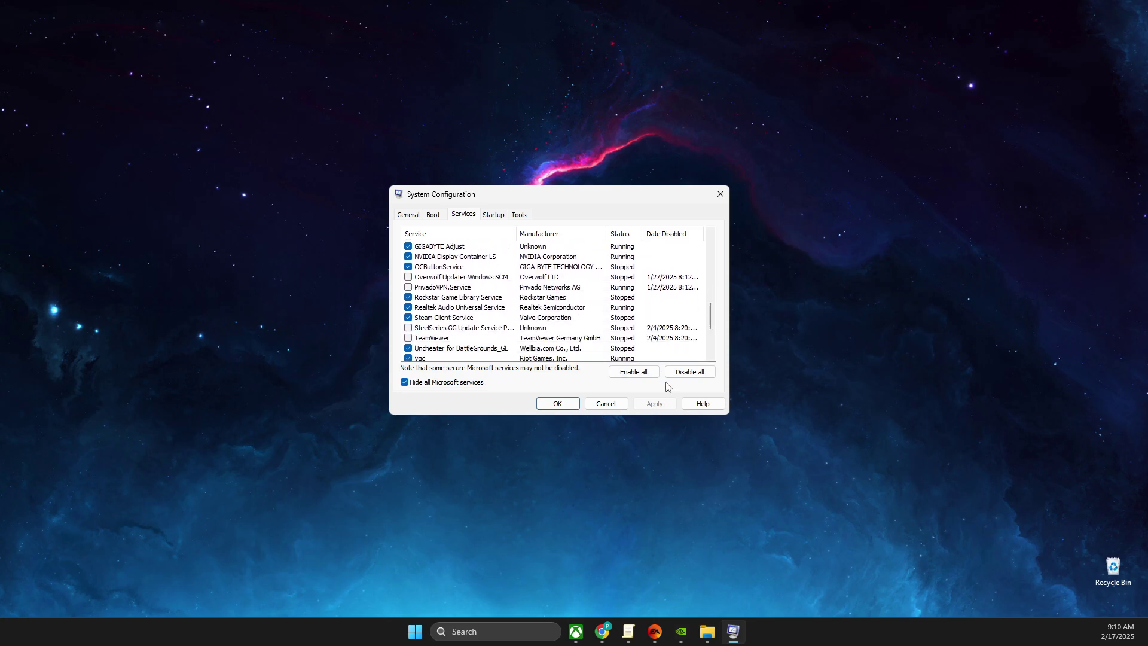
left_click(720, 195)
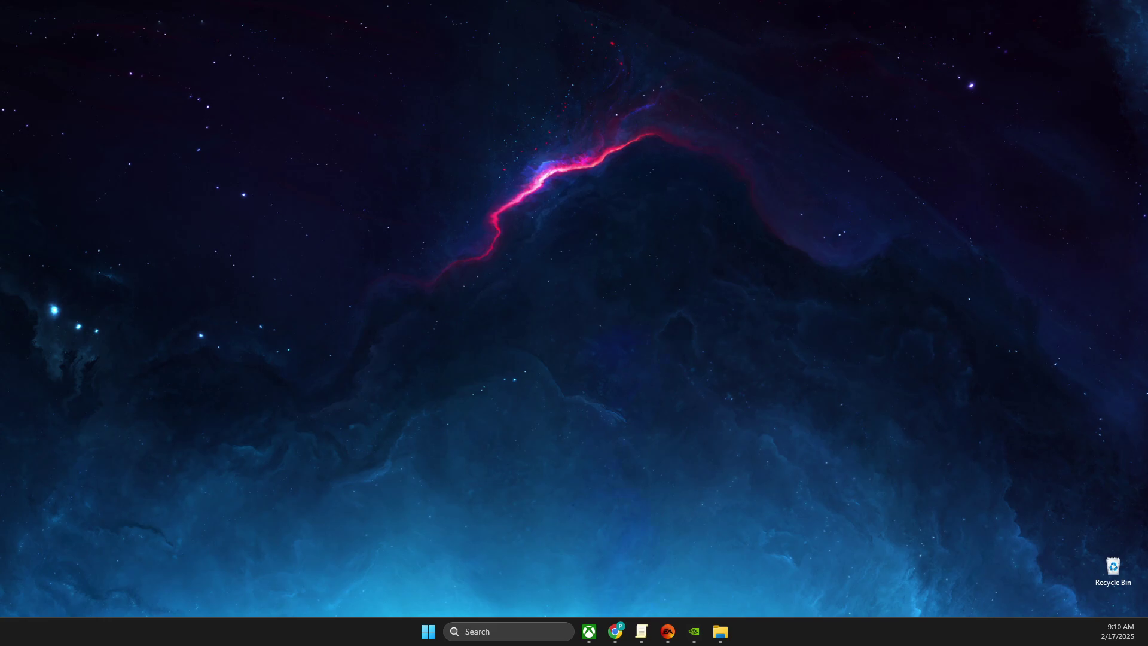
Check the free space on the drives in This PC and close the window
left_click_drag(0, 22, 644, 39)
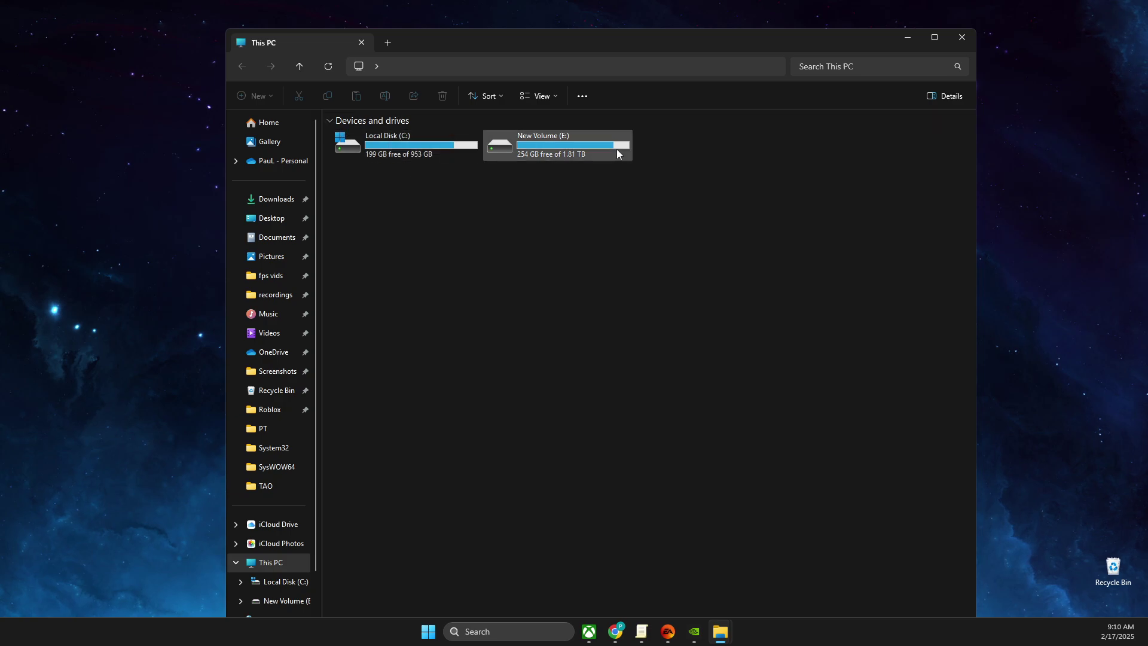
left_click(962, 38)
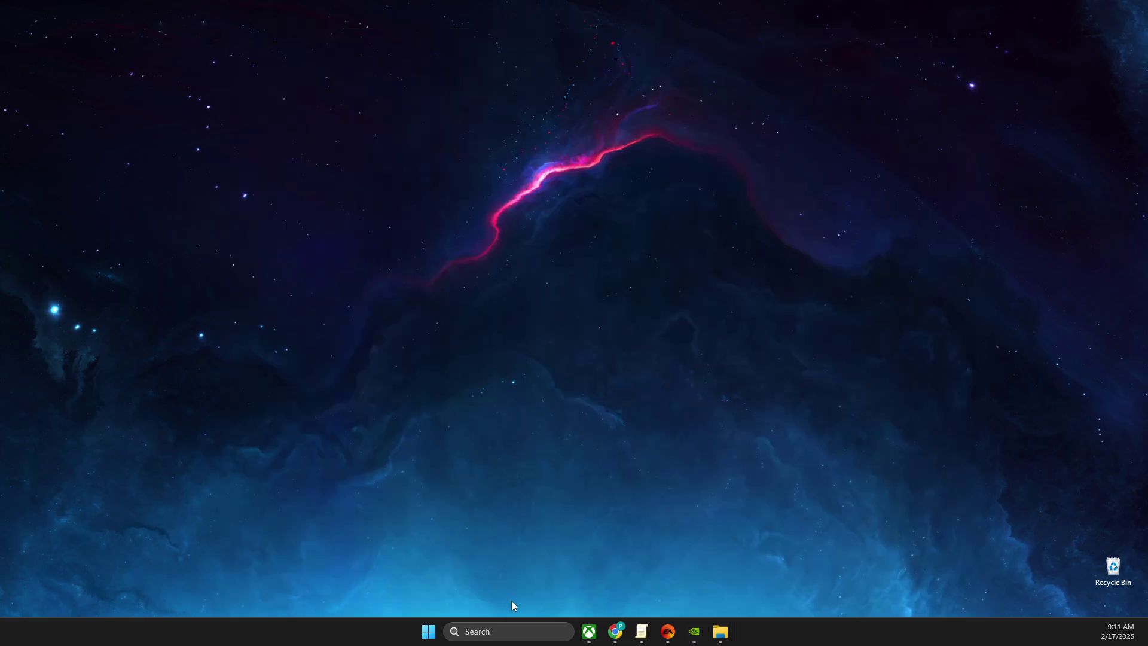
Open the temporary files folder by running %temp% from the Run dialog
left_click(509, 632)
type("run")
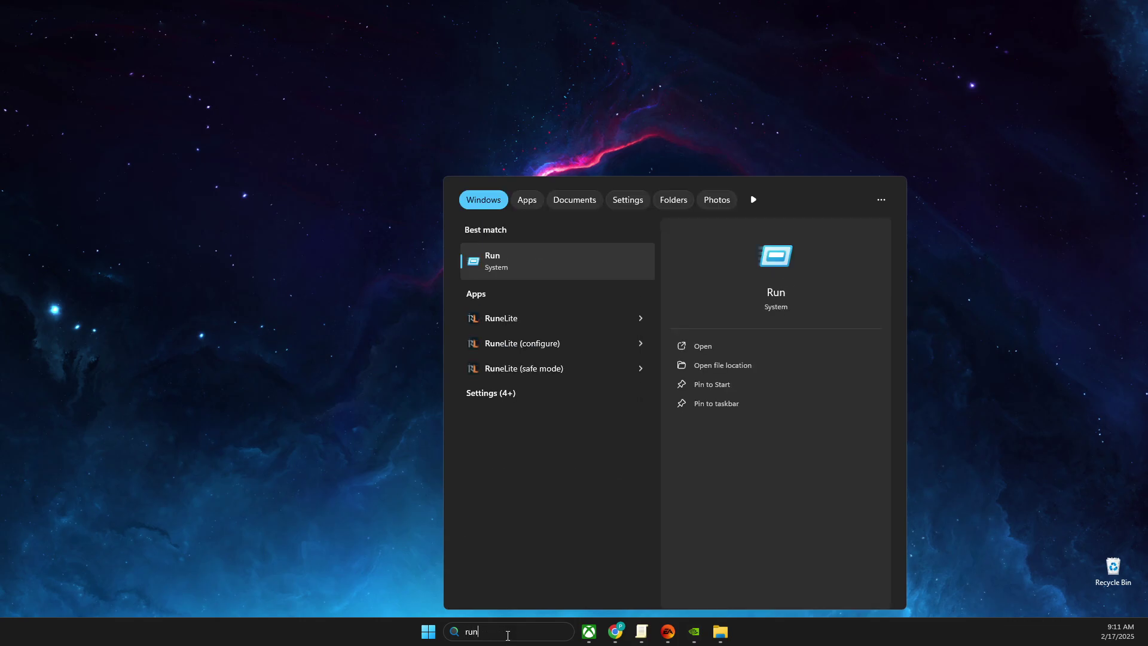
left_click(526, 258)
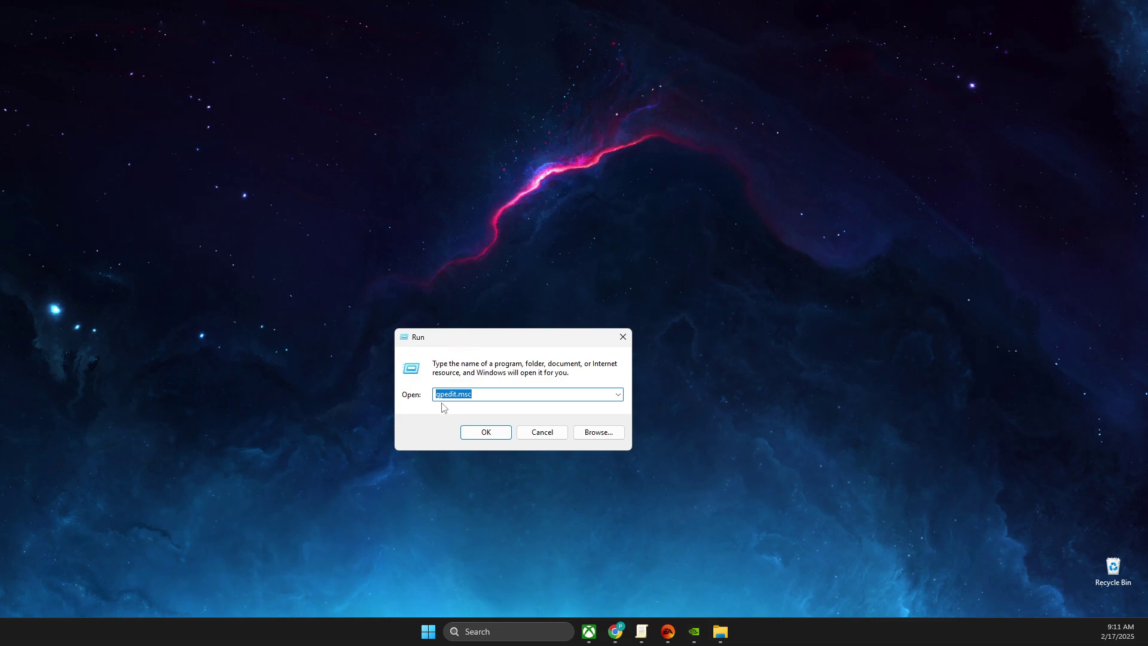
type("%y")
key("BackSpace")
type("temp")
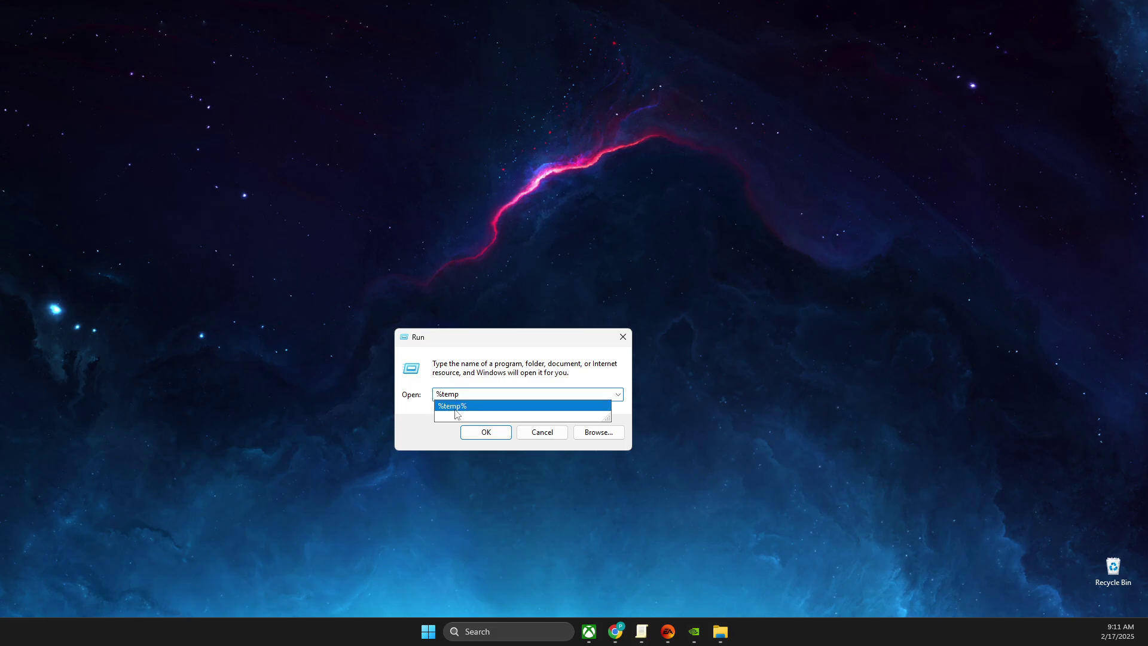
left_click(485, 431)
left_click(485, 432)
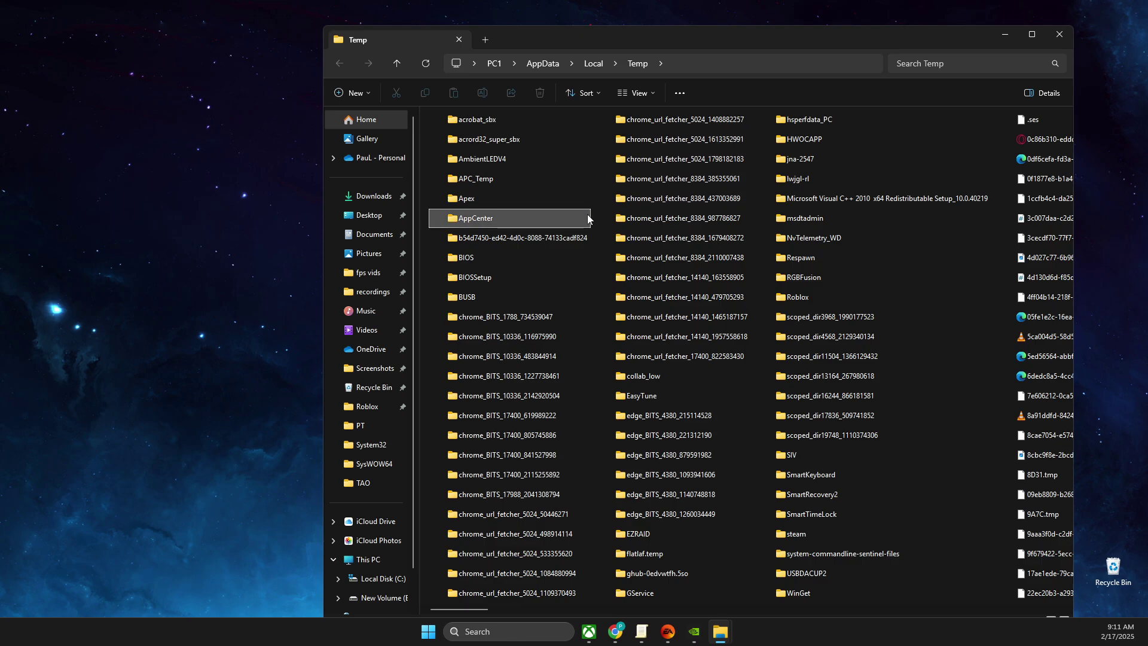
Delete all items in the Temp folder, dismiss the prompt for folders in use, and close the window
key("ctrl+a")
right_click(504, 159)
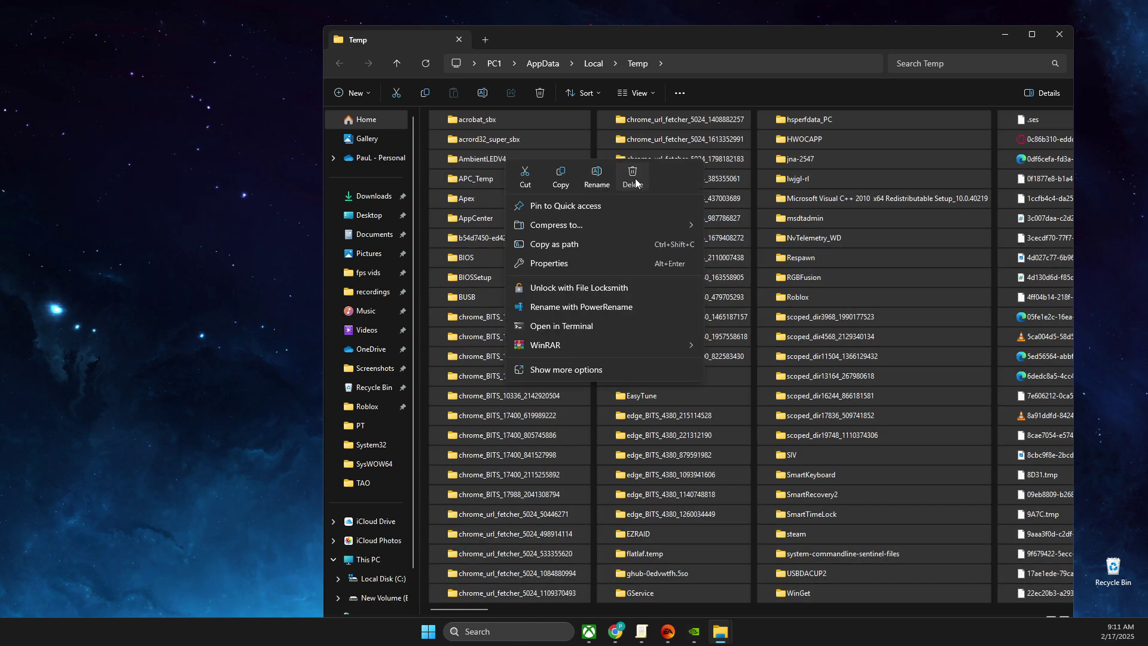
key("Escape")
key("Delete")
left_click(321, 256)
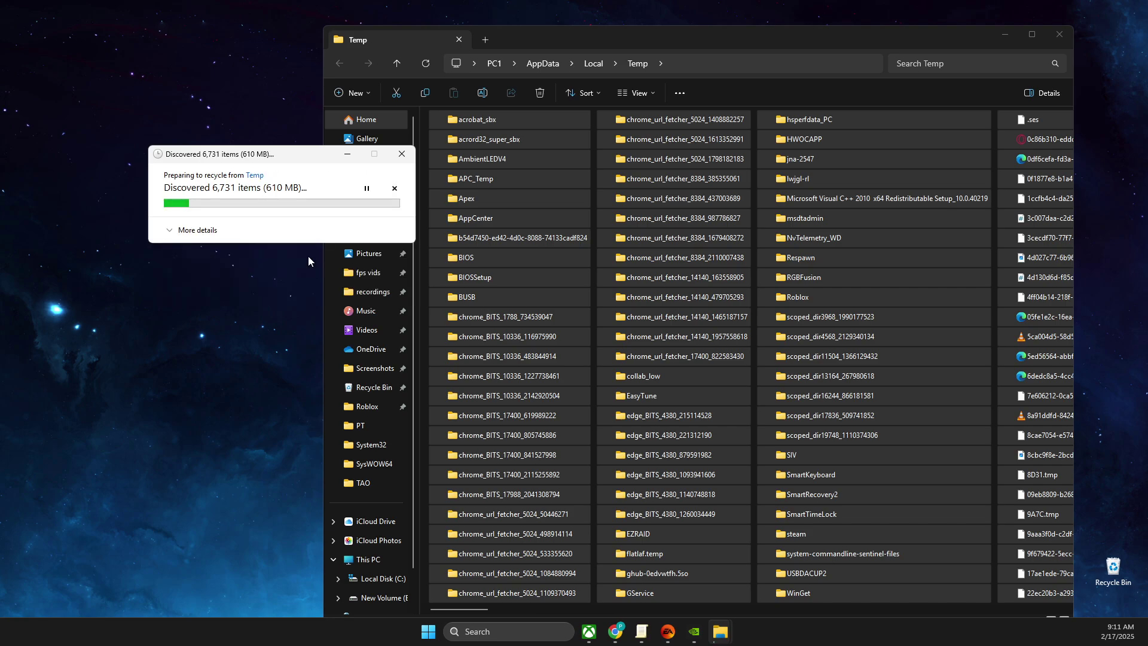
left_click(321, 256)
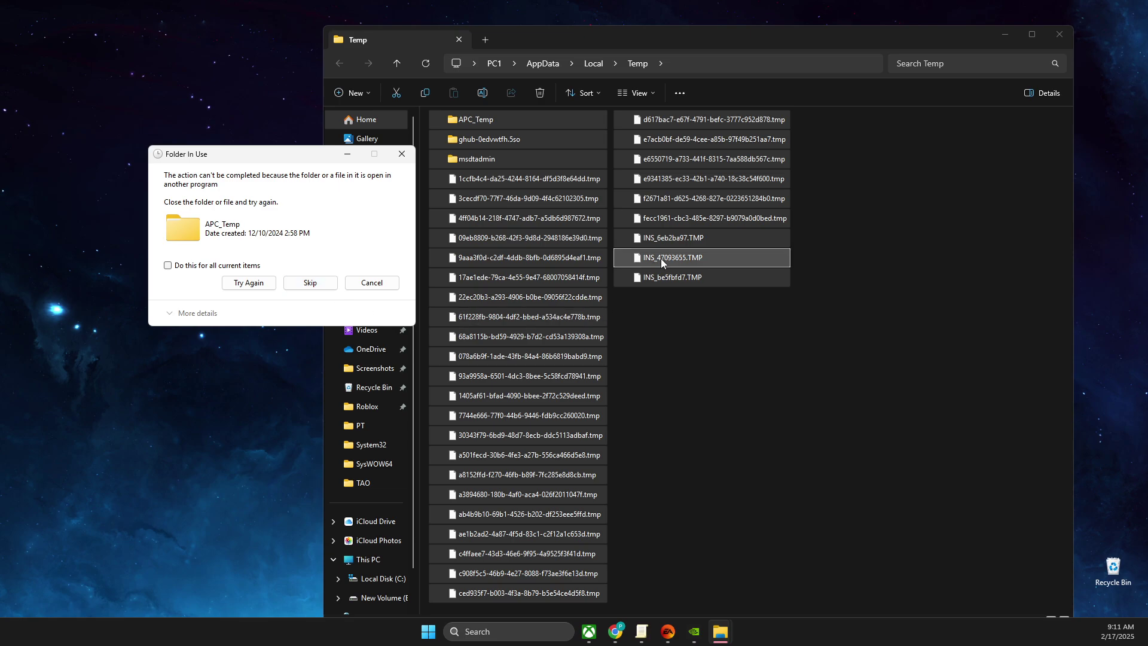
left_click(401, 154)
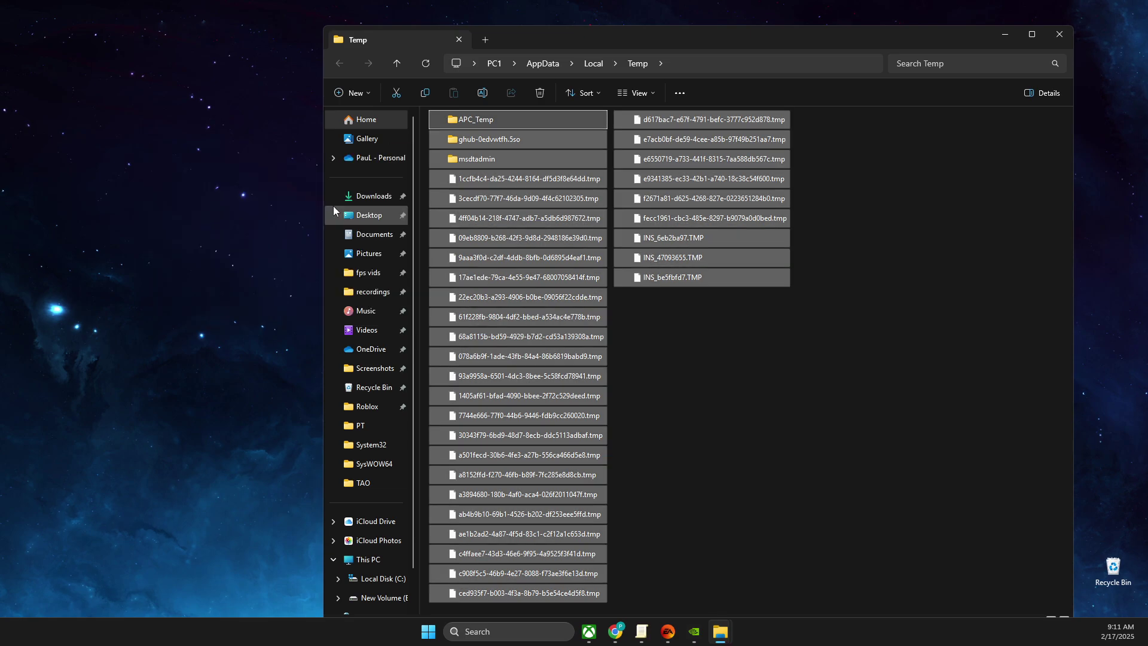
left_click(1059, 34)
Open the Temporary files page in the Windows Storage settings
left_click(485, 631)
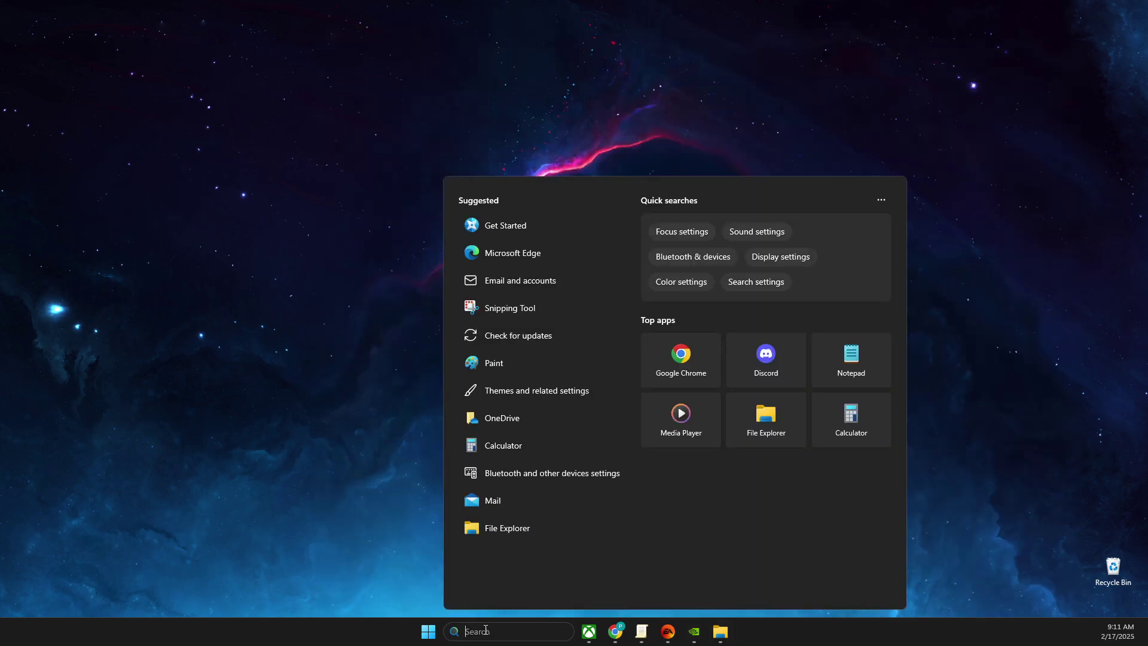
type("stor")
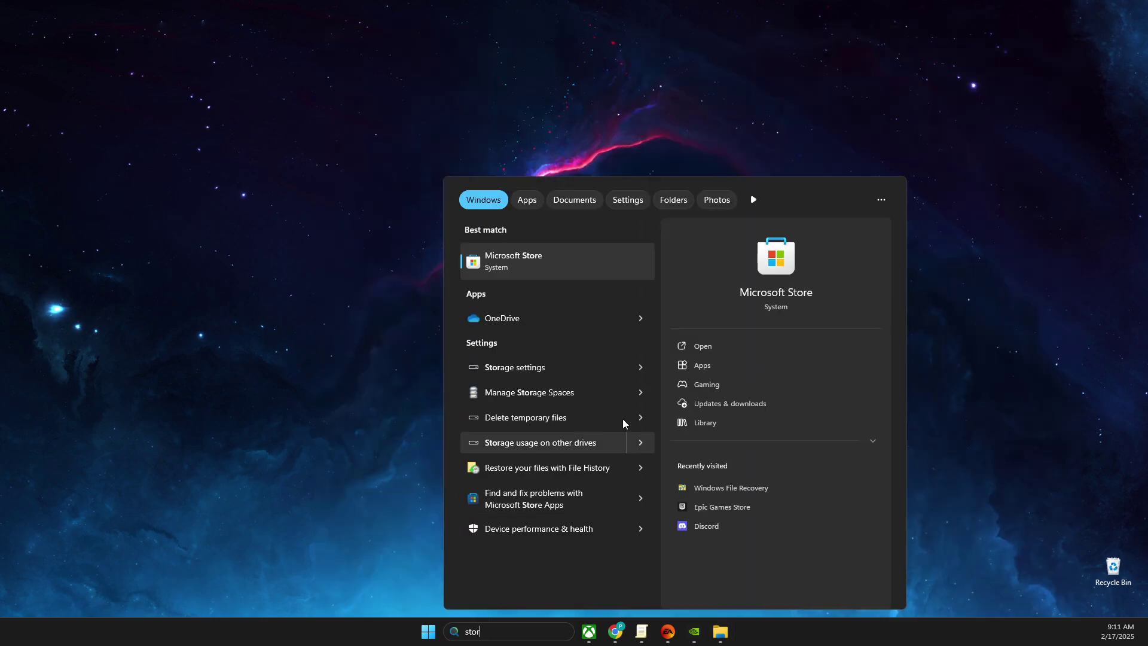
left_click(554, 369)
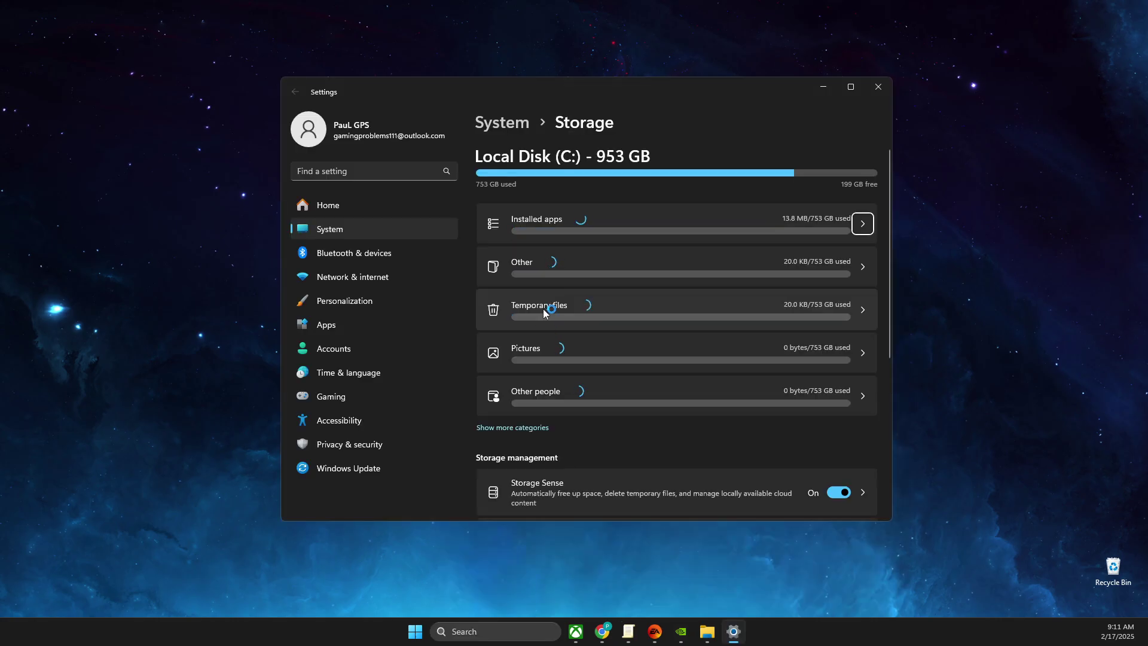
left_click(545, 312)
Add the Recycle Bin to the selected temporary files, remove them permanently, and minimize Settings
scroll(569, 280, "down", 2)
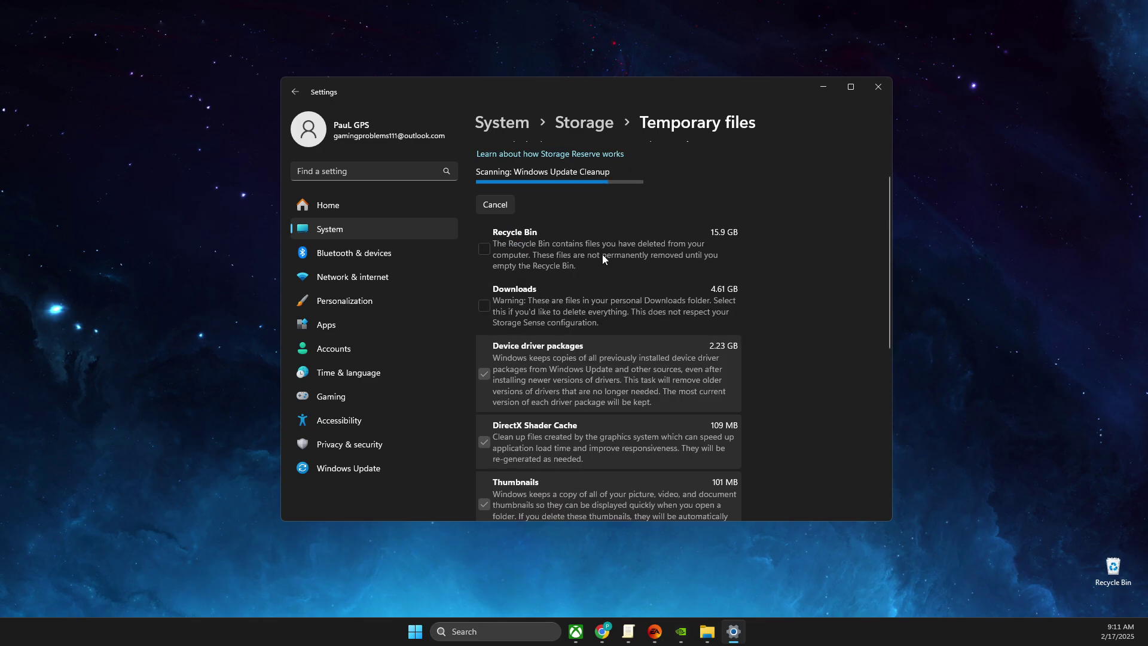
left_click(485, 248)
left_click(500, 190)
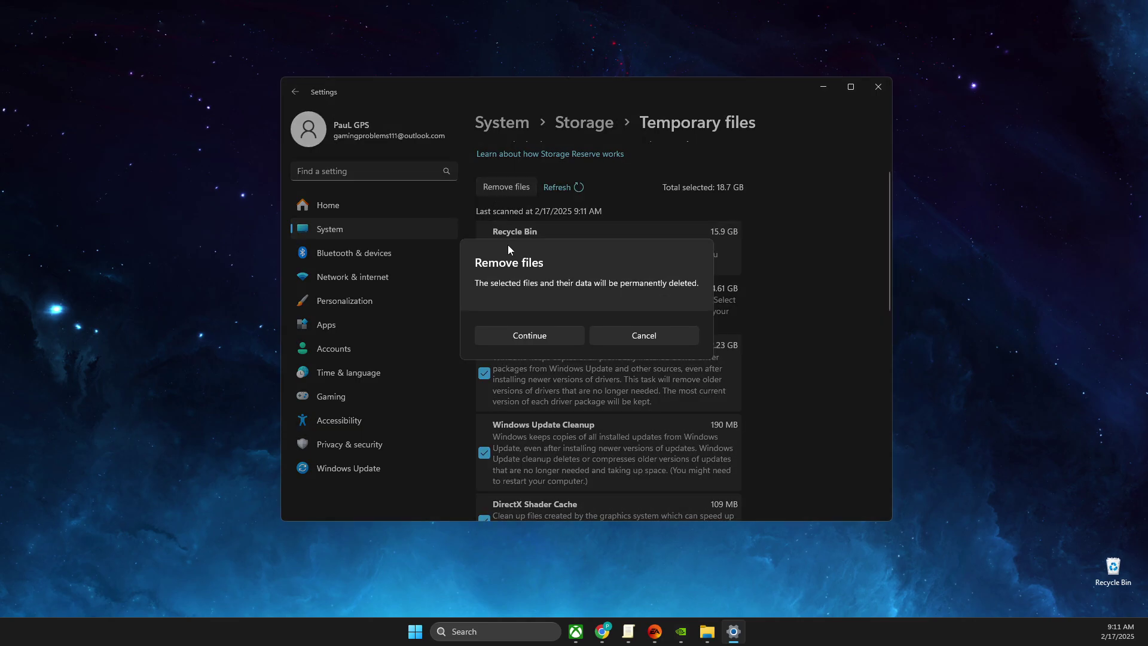
left_click(537, 335)
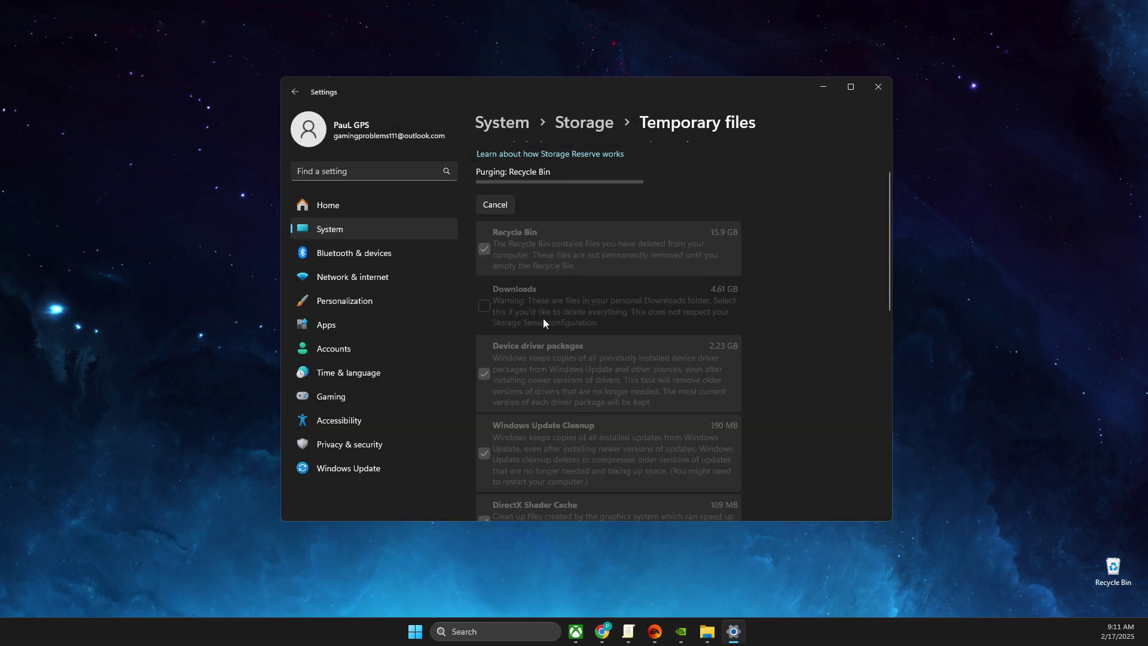
left_click(823, 87)
Open Task Manager through Windows search
left_click(484, 630)
type("task manager")
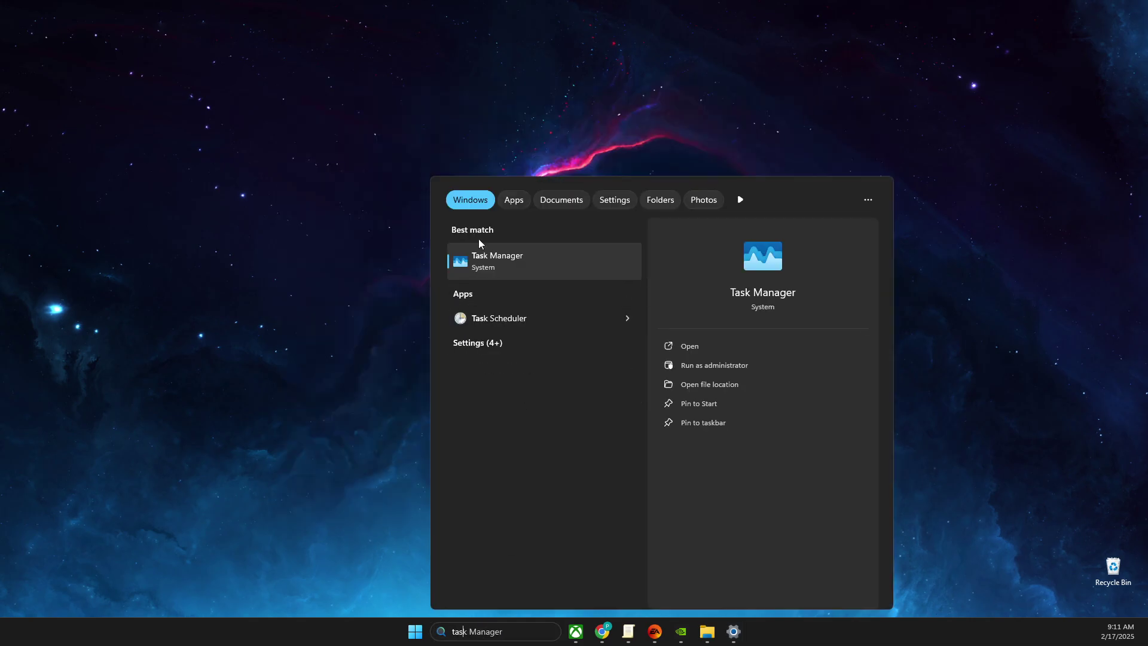
left_click(478, 255)
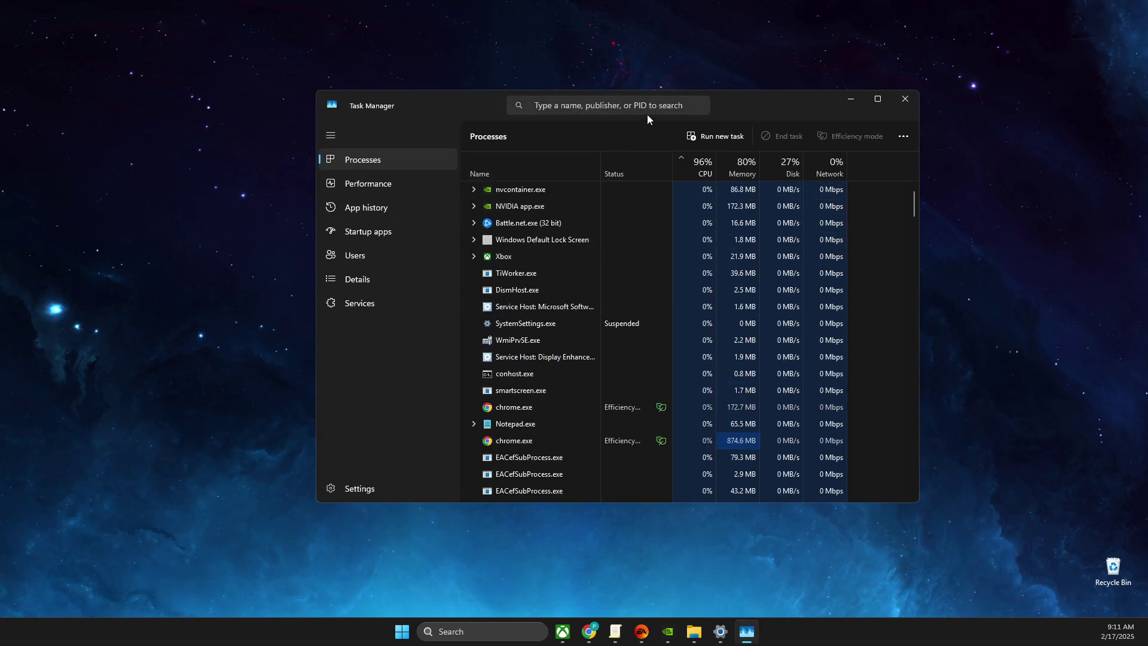
Filter the running processes by "xbox" and view the options available for the Xbox process group
left_click(590, 100)
type("ste")
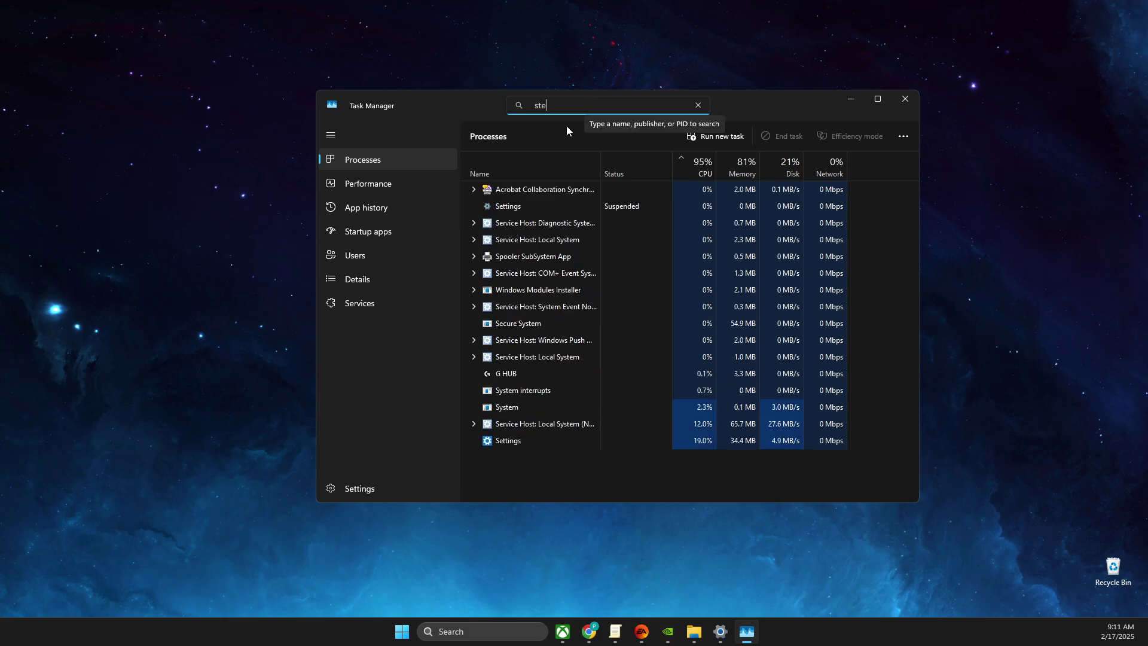
left_click_drag(565, 115, 484, 106)
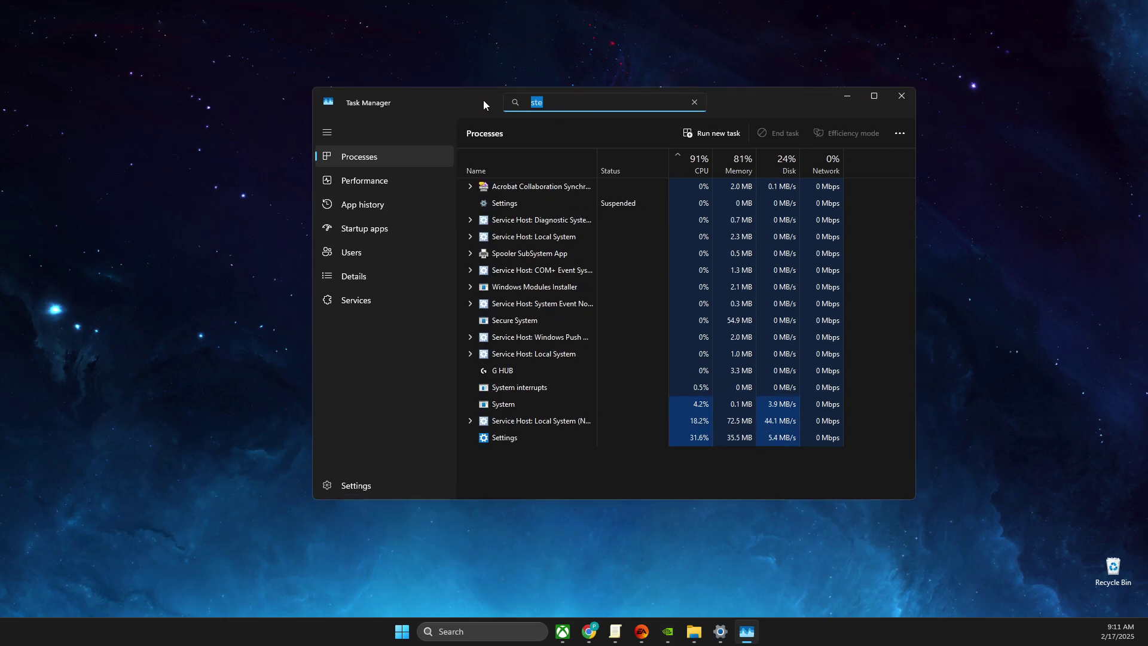
type("xbox")
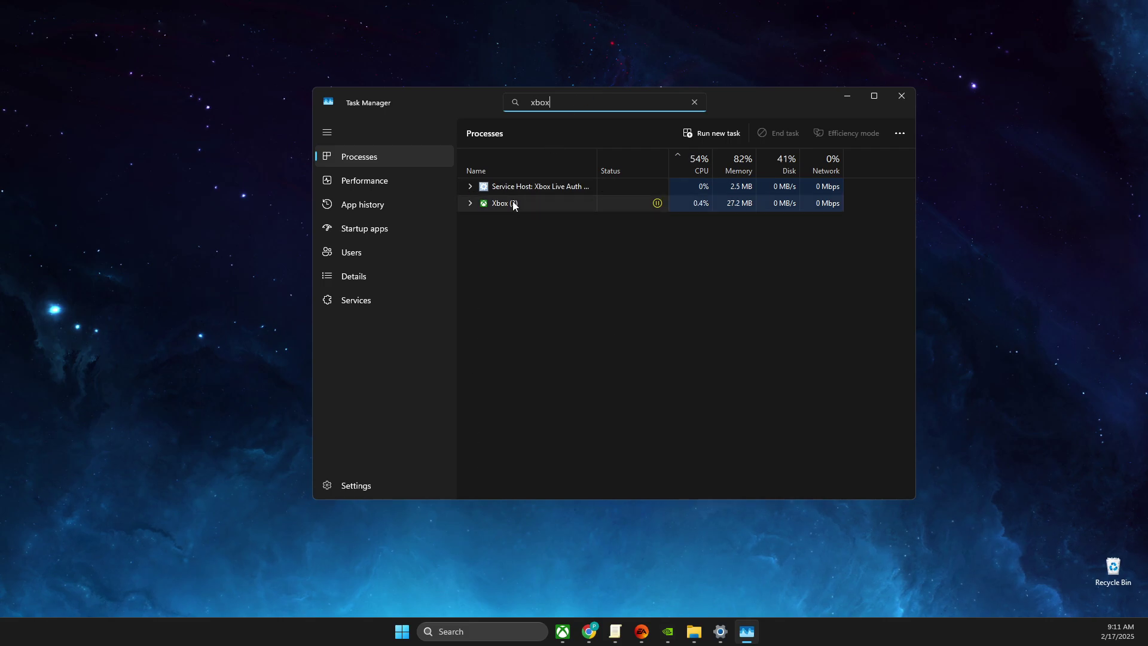
right_click(513, 202)
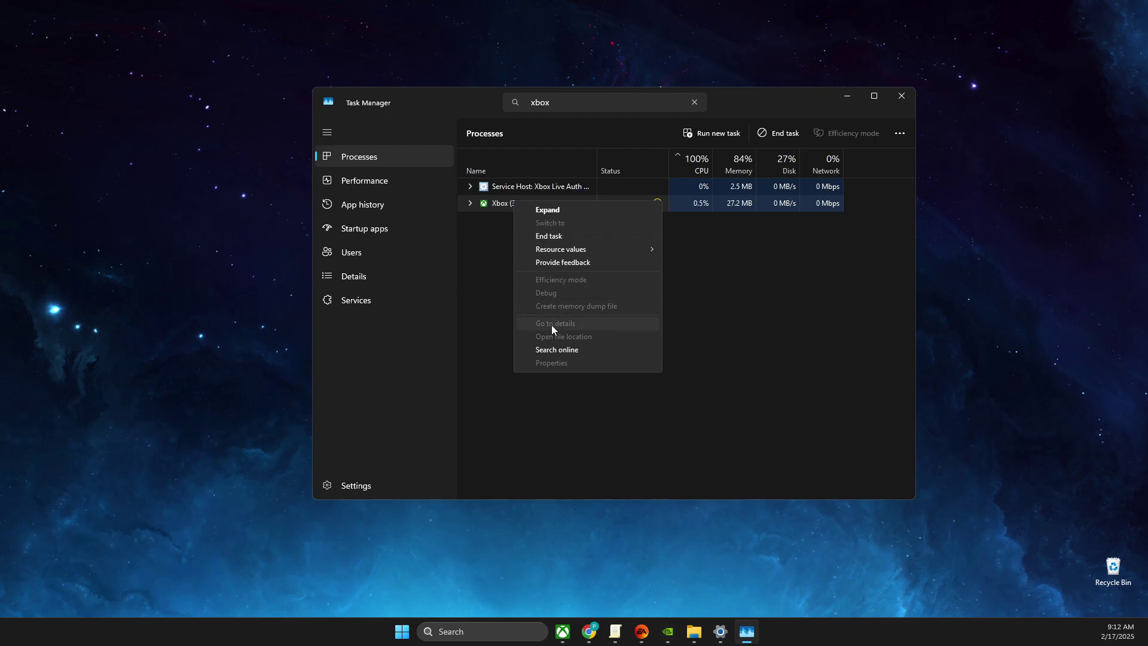
left_click(508, 314)
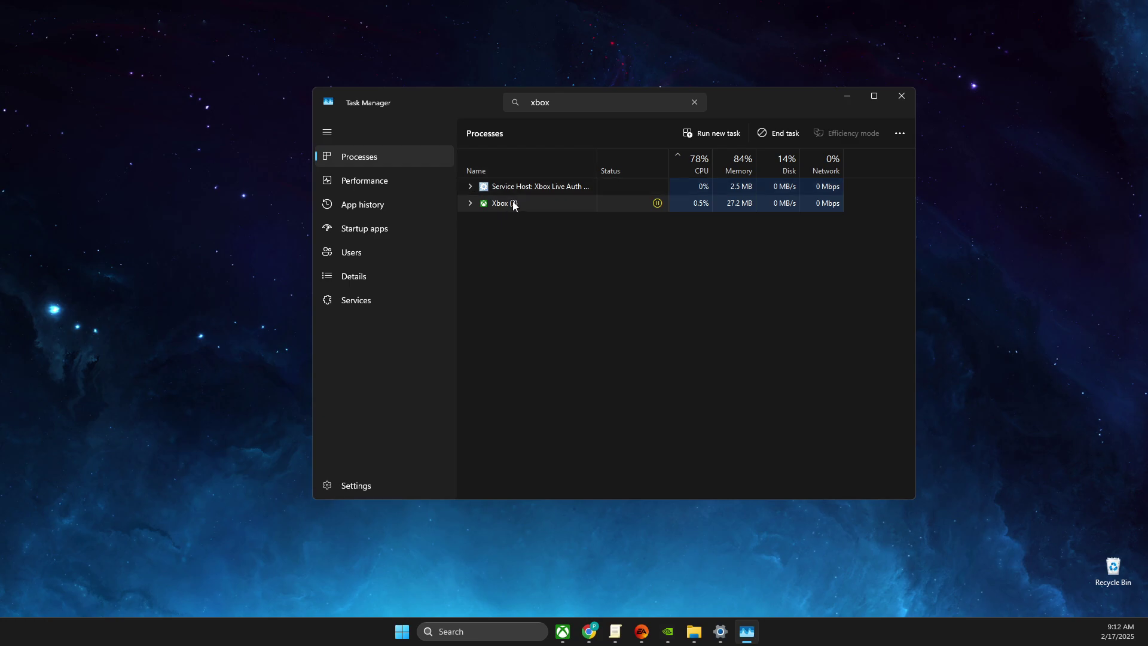
Filter the processes by "steam" and go to the details of the Steam (32 bit) process
key("ctrl+a")
type("steam")
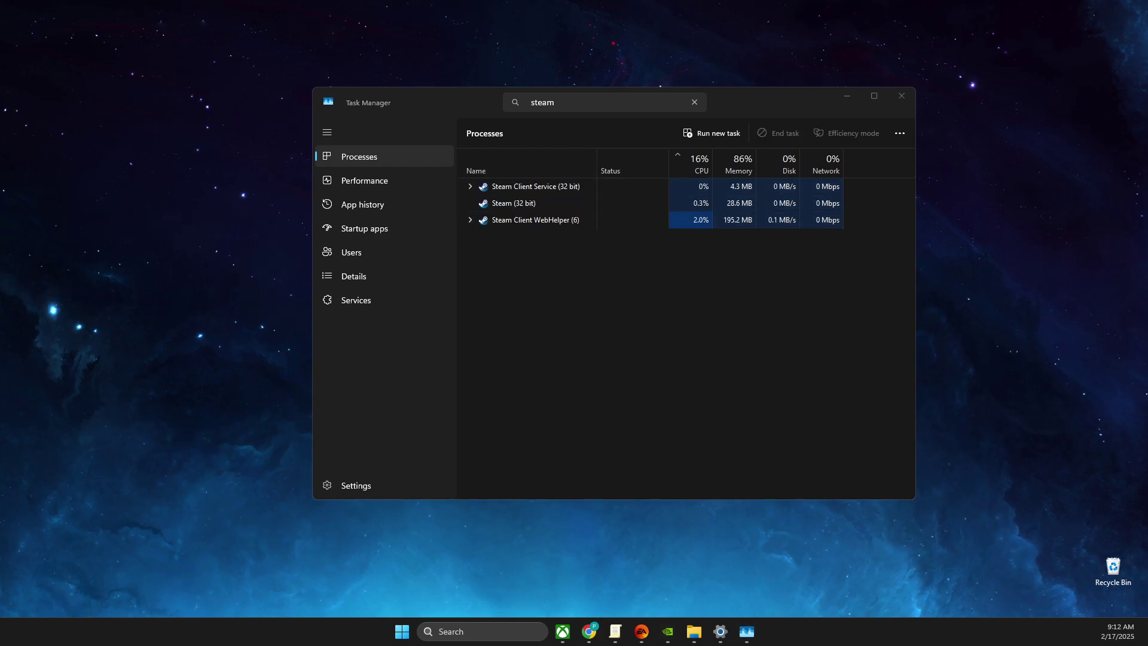
right_click(544, 205)
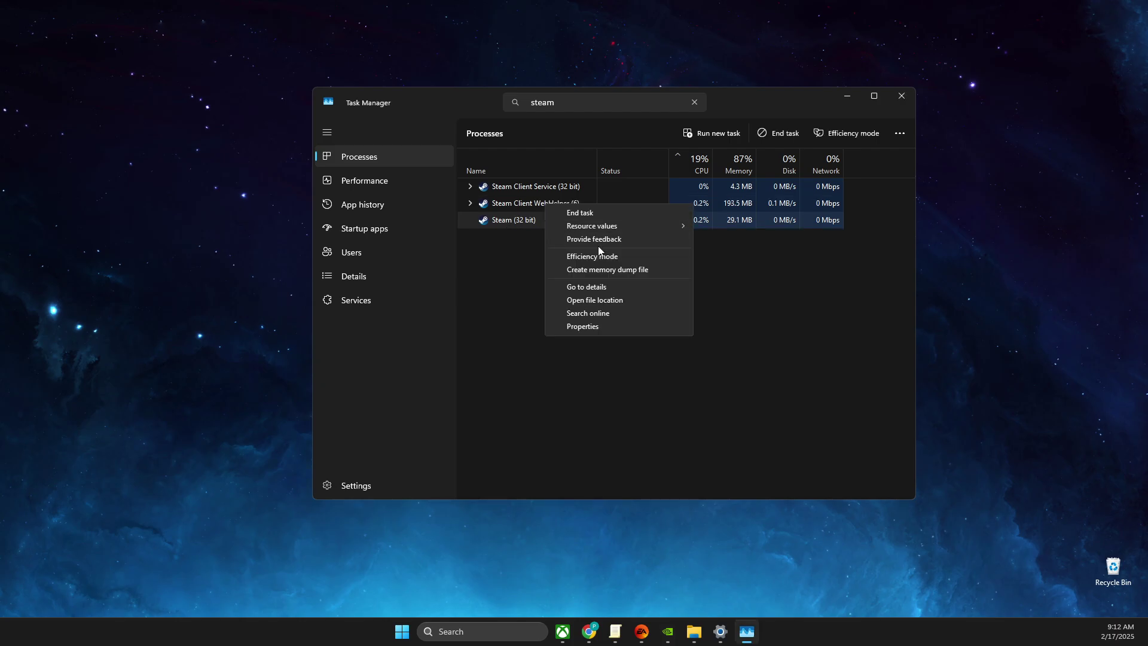
left_click(590, 288)
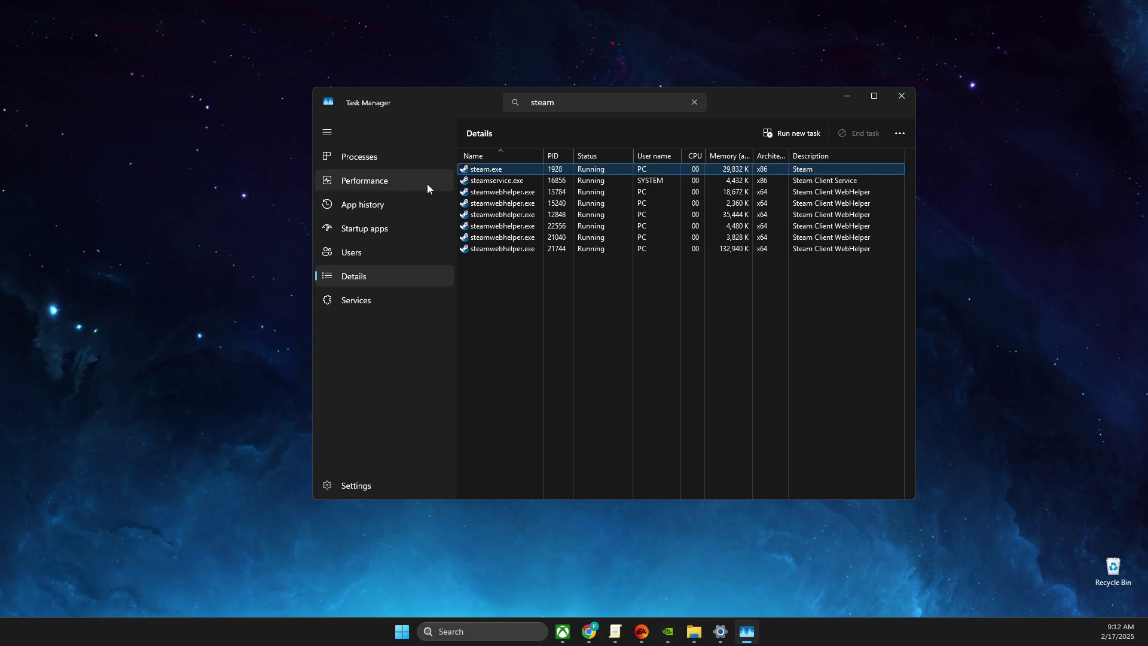
View the priority options for steam.exe without changing them, and close Task Manager
right_click(484, 175)
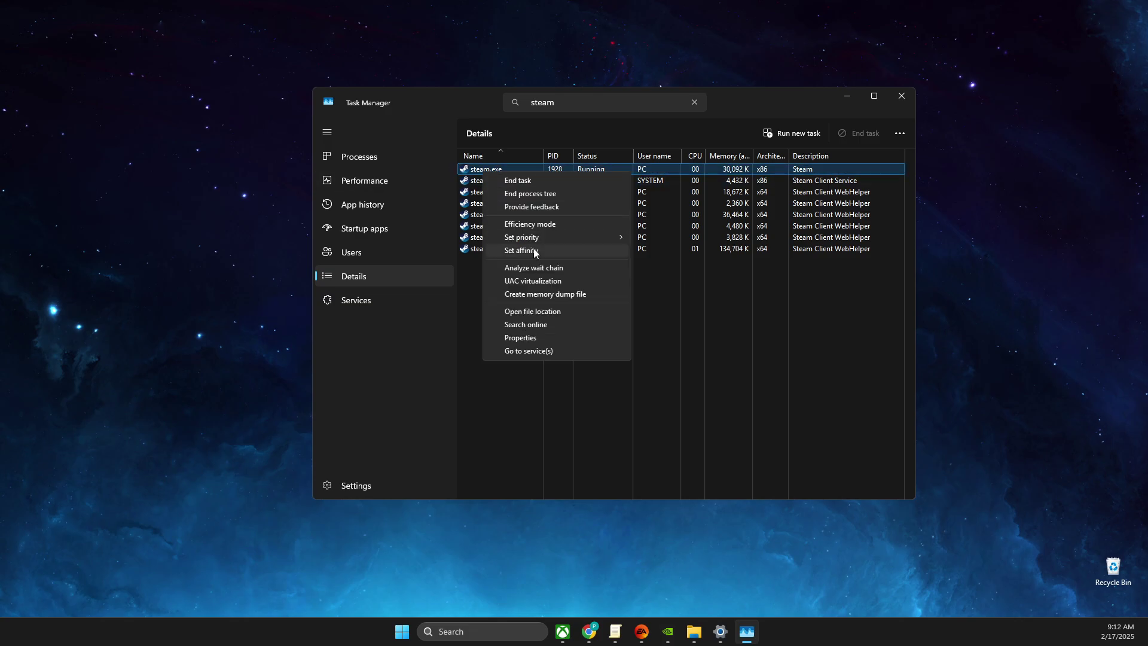
mouse_move(528, 238)
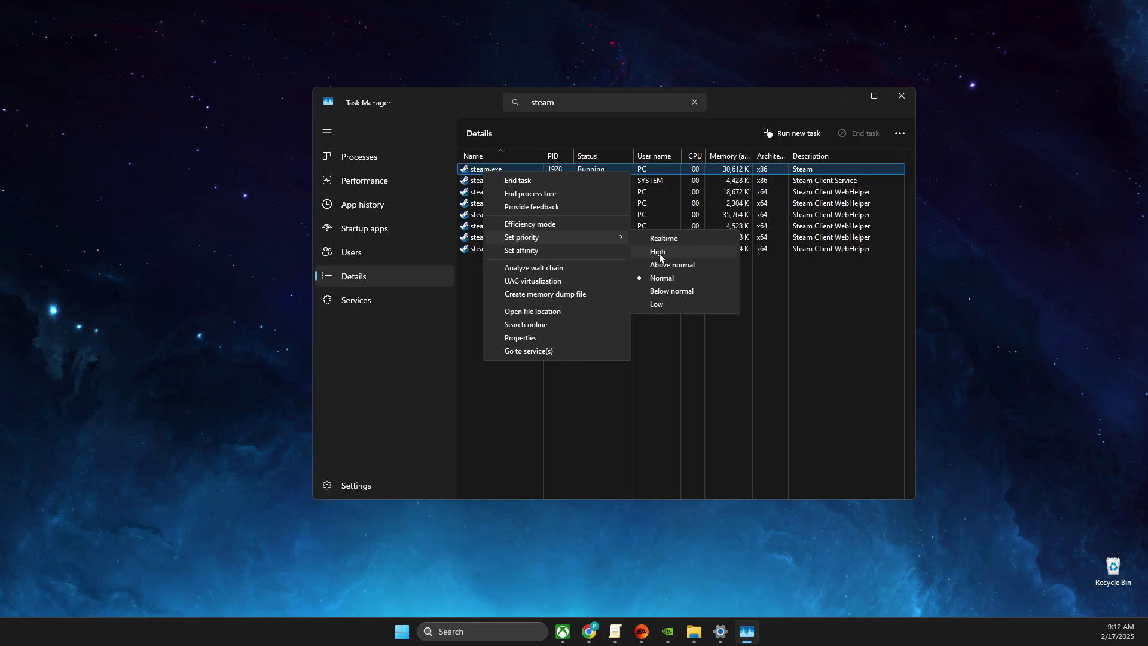
left_click(744, 386)
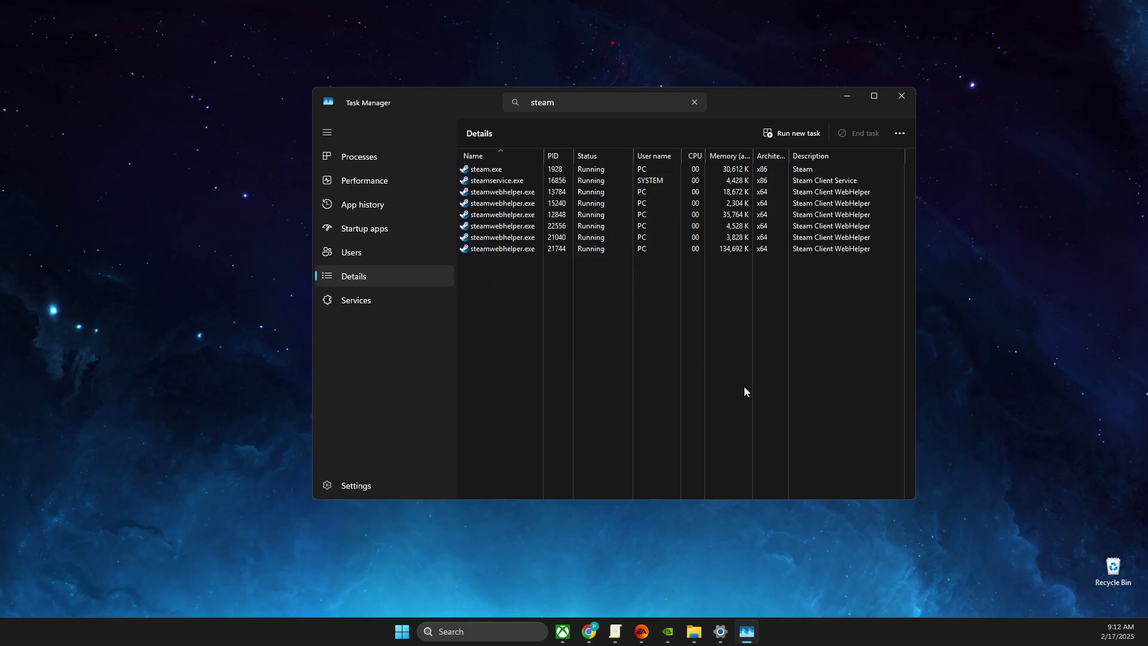
left_click(901, 98)
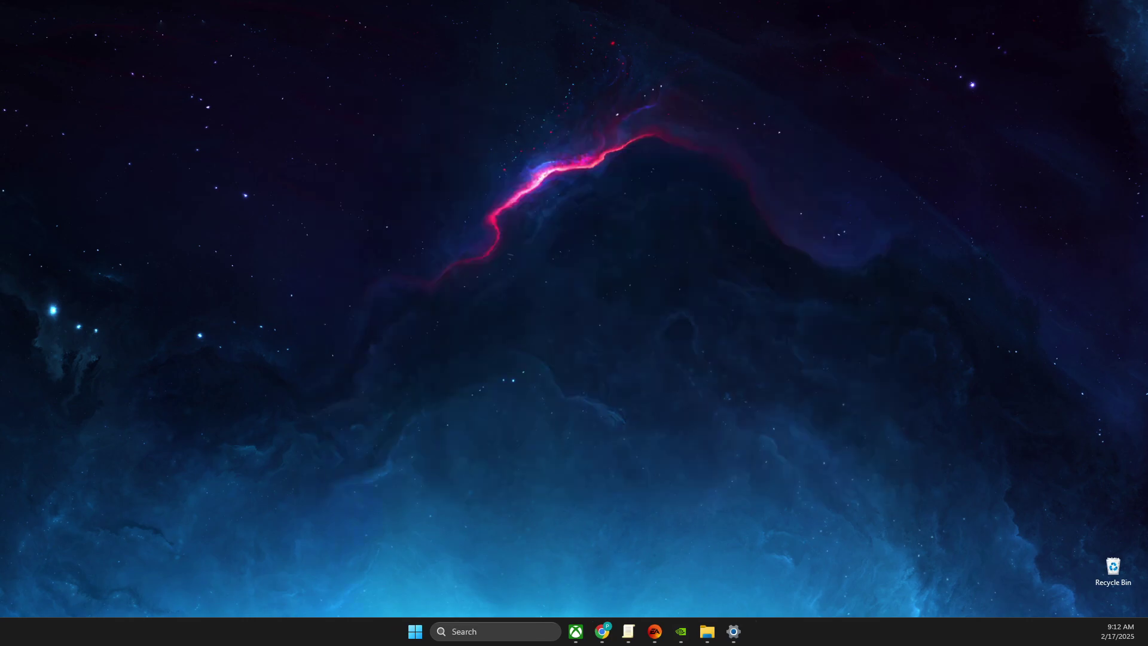